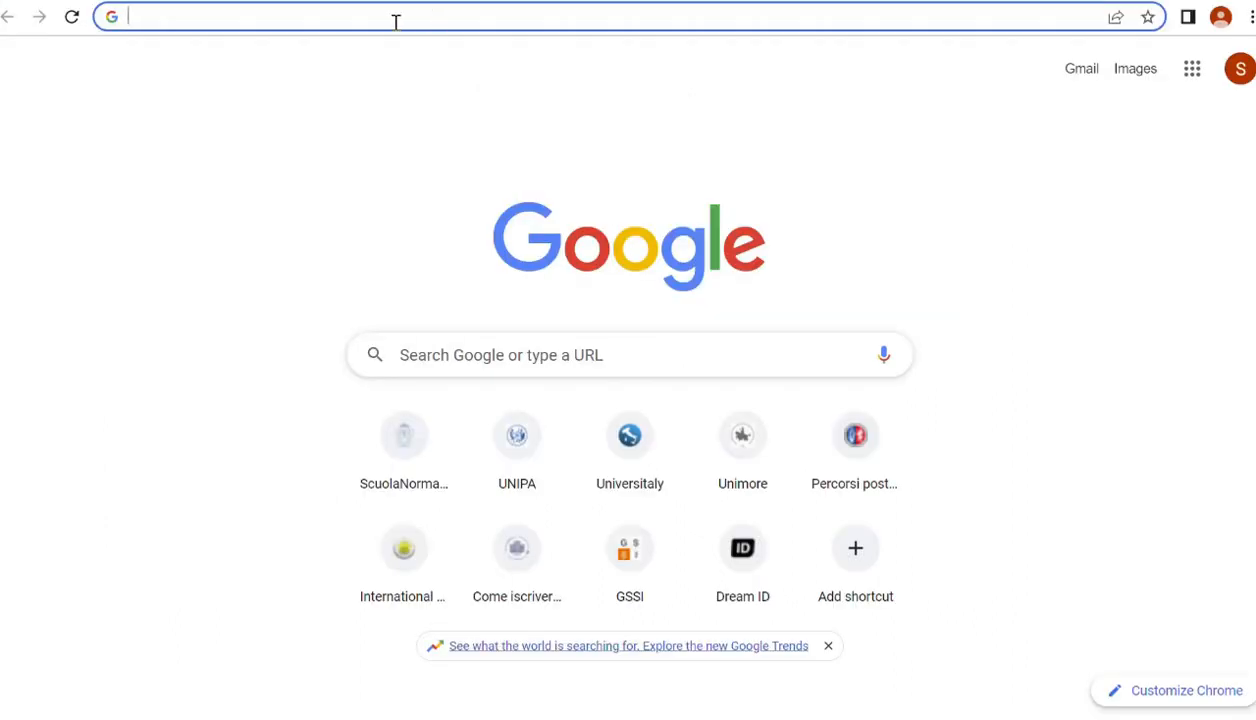
type("univer")
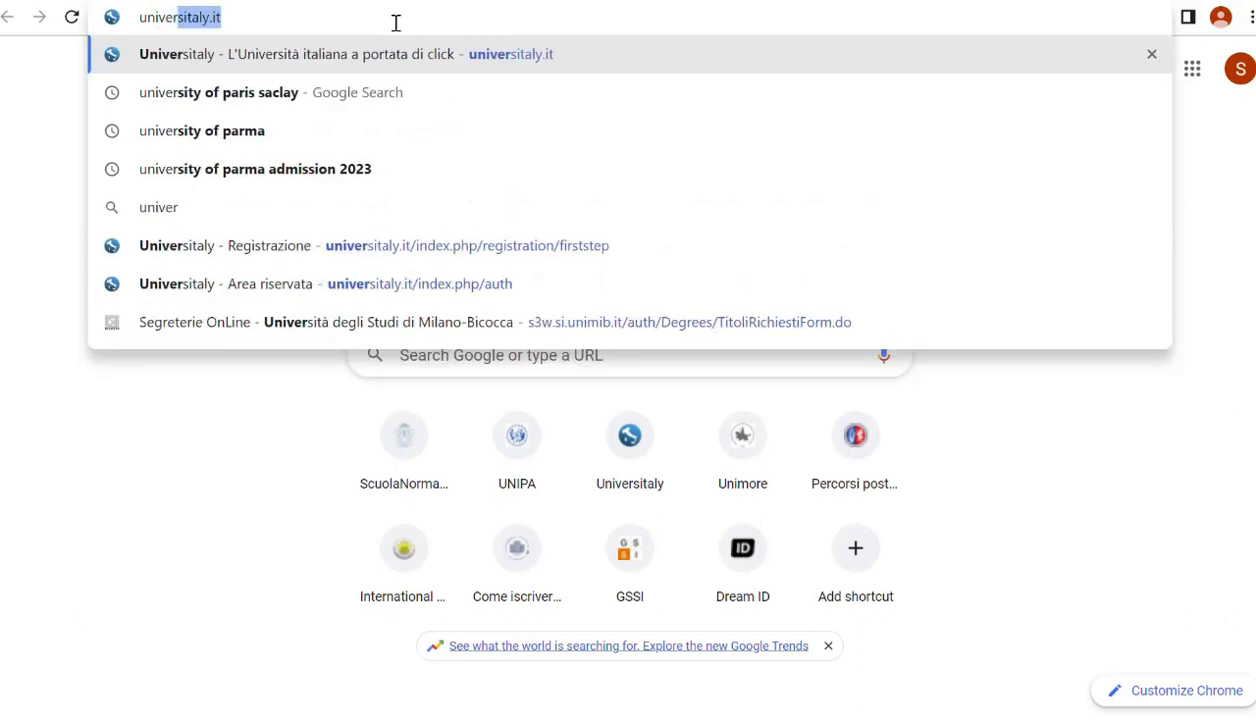
type("sity of pavi")
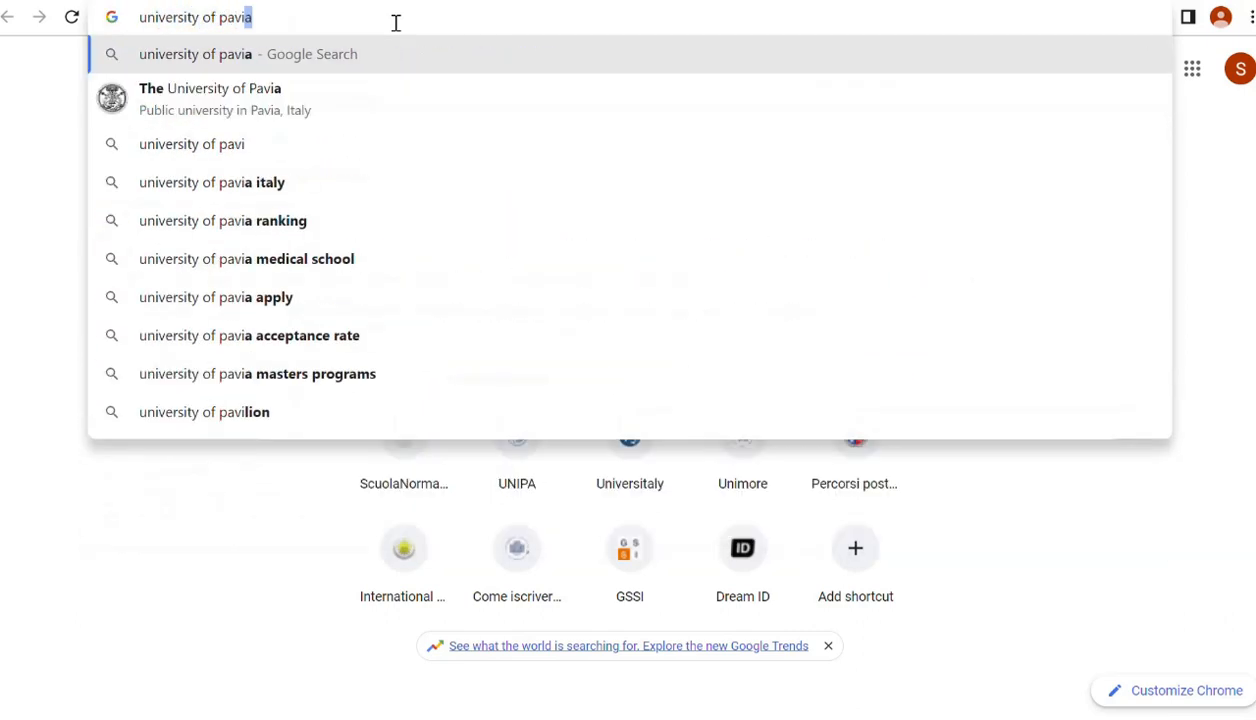
type("a admi")
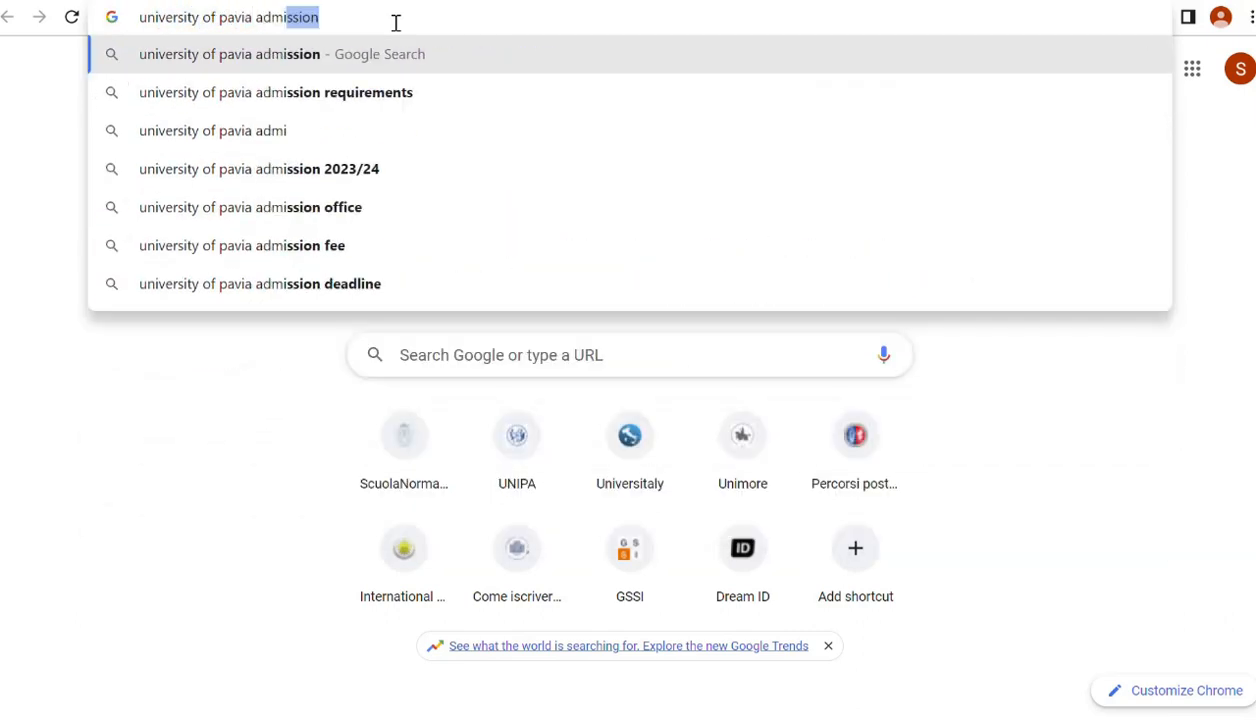
type("ssion 2023/24")
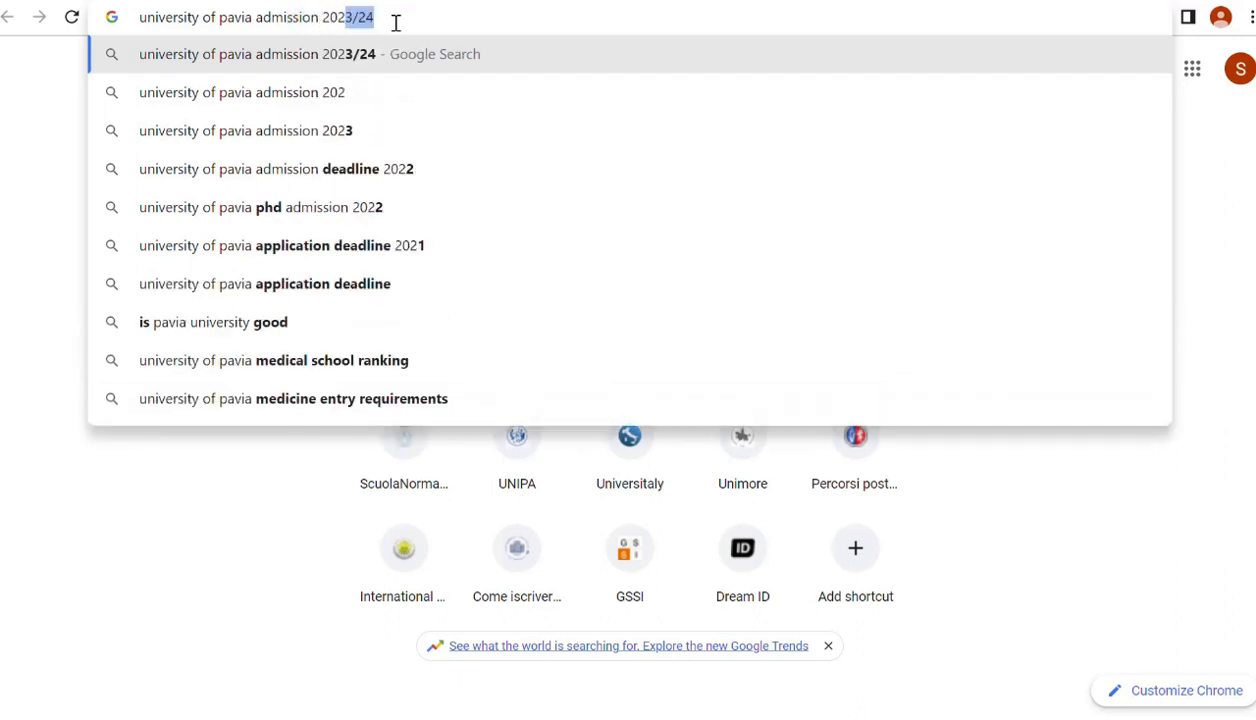
Step: Search for 'university of pavia admission 2023/24' and open the Academic Year 2023/24 application page
key("Return")
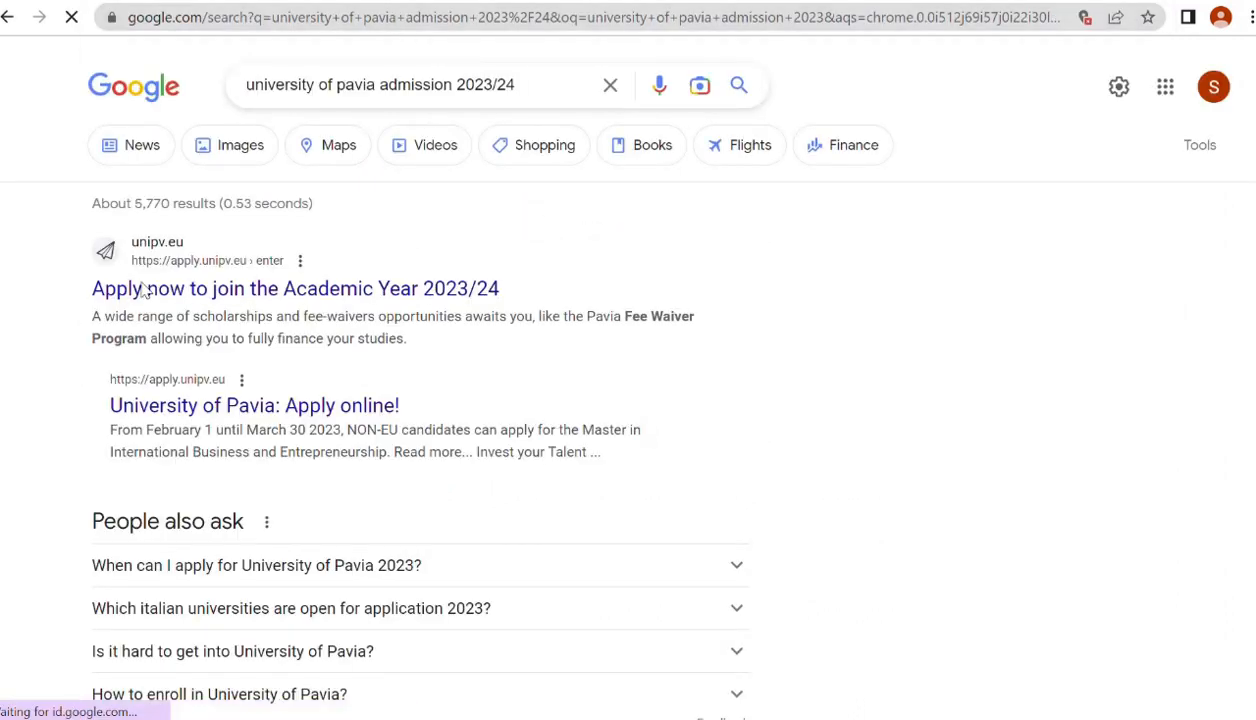
left_click(338, 289)
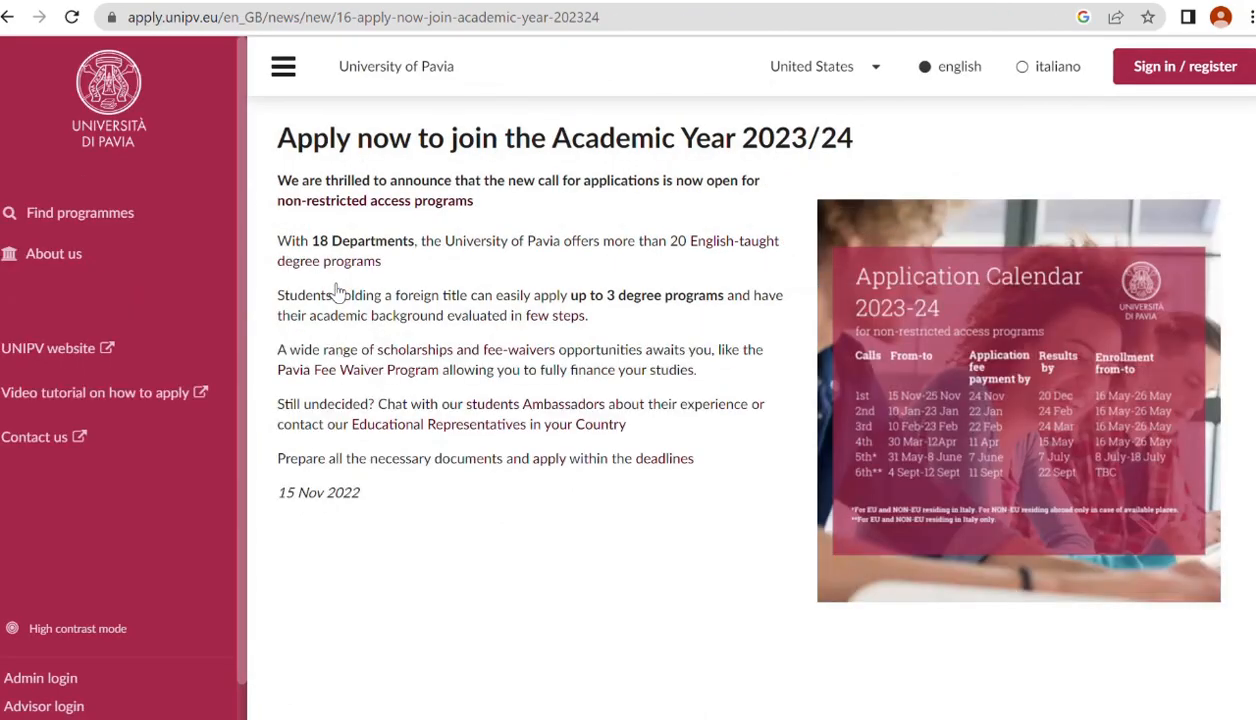
Step: Go to Sign in / register and enter the applicant's Gmail address, clearing the mistaken name
left_click(1199, 74)
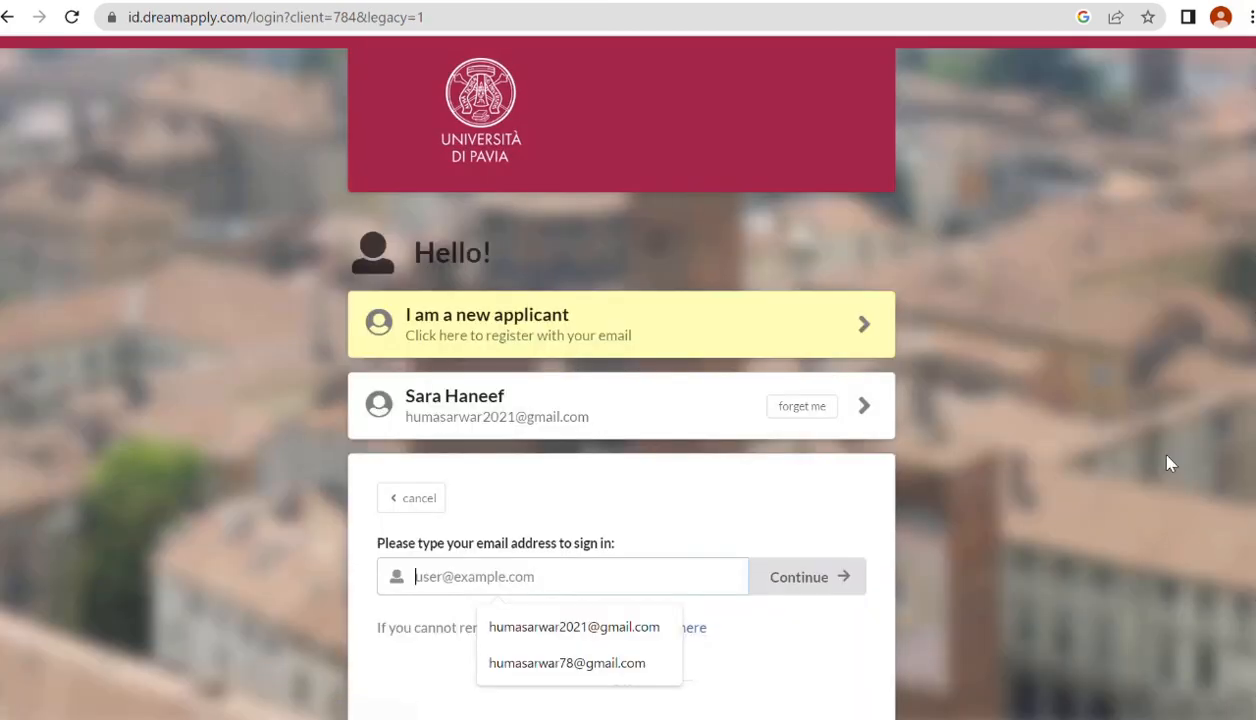
scroll(1170, 462, "down", 1)
scroll(620, 400, "down", 1)
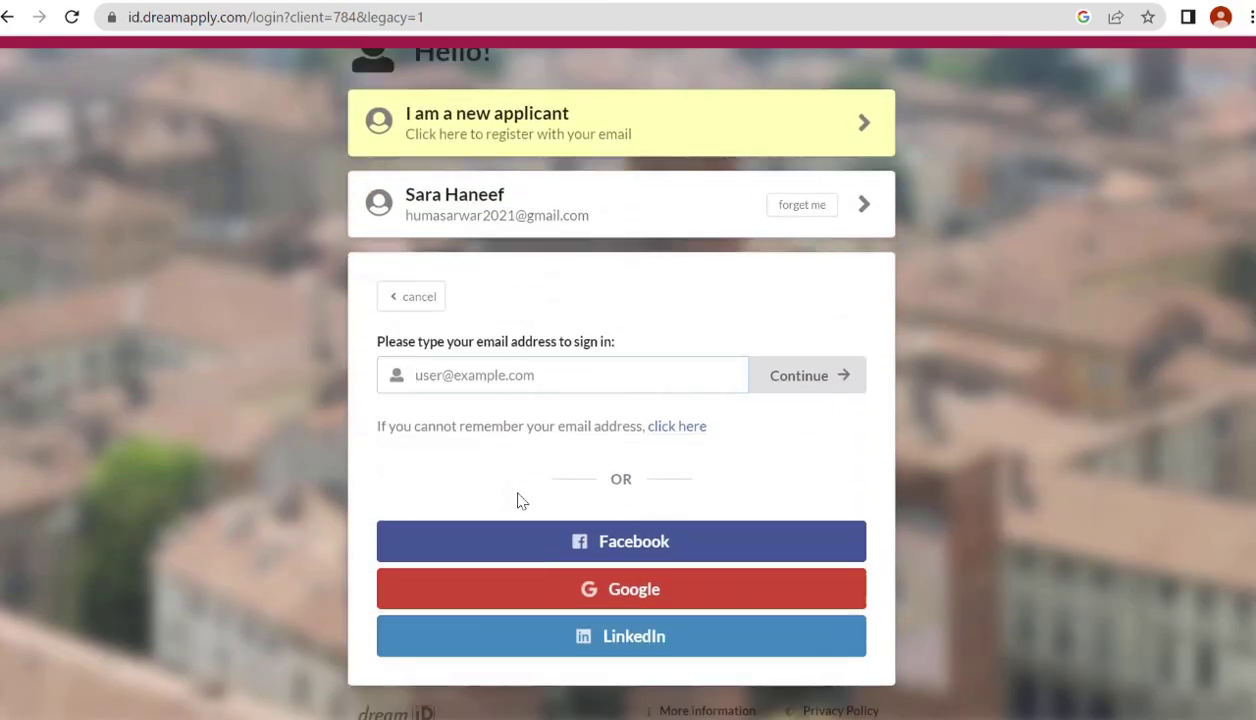
left_click(501, 374)
type("Sara")
key("BackSpace")
key("BackSpace")
key("BackSpace")
key("BackSpace")
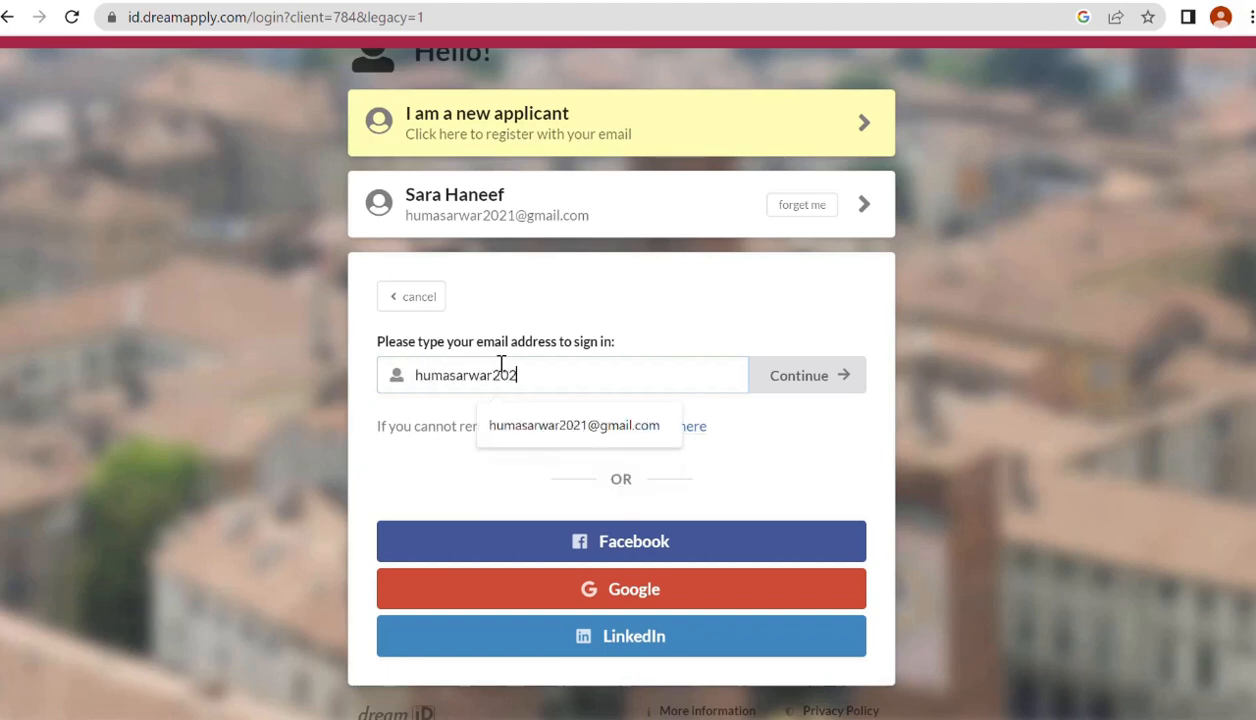
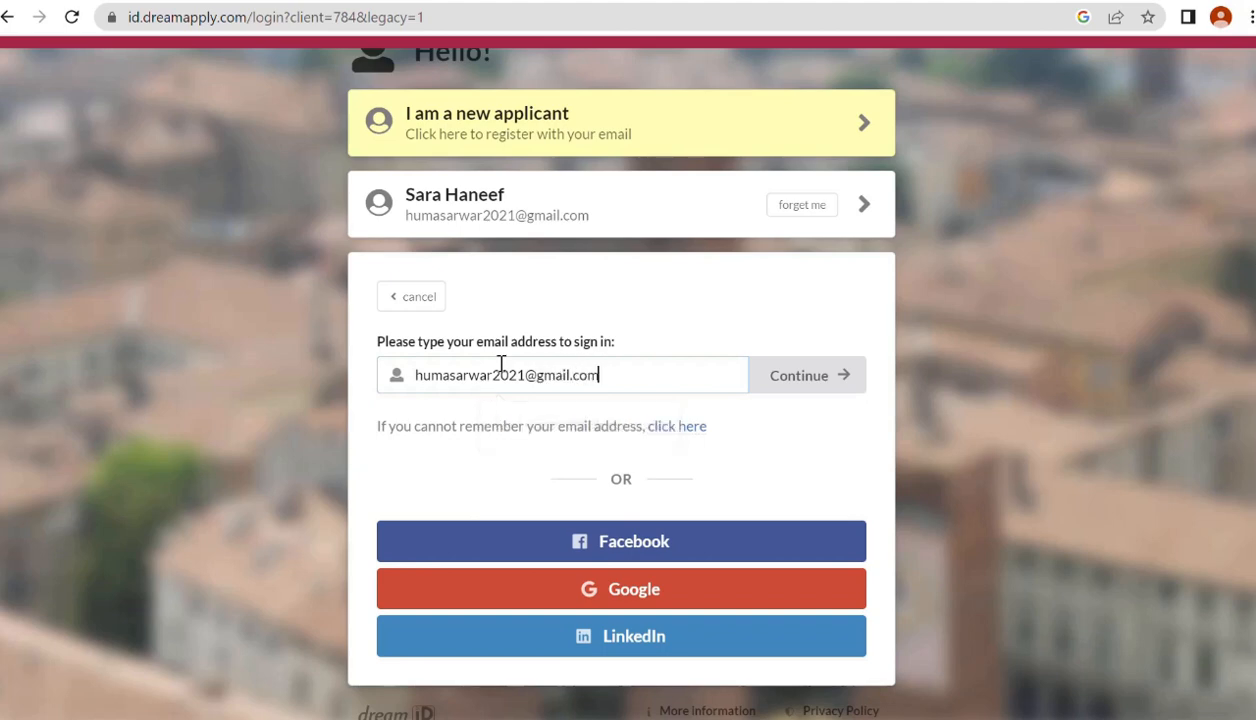
Step: Request a one-time login link by email and start a new tab for Gmail
left_click(810, 375)
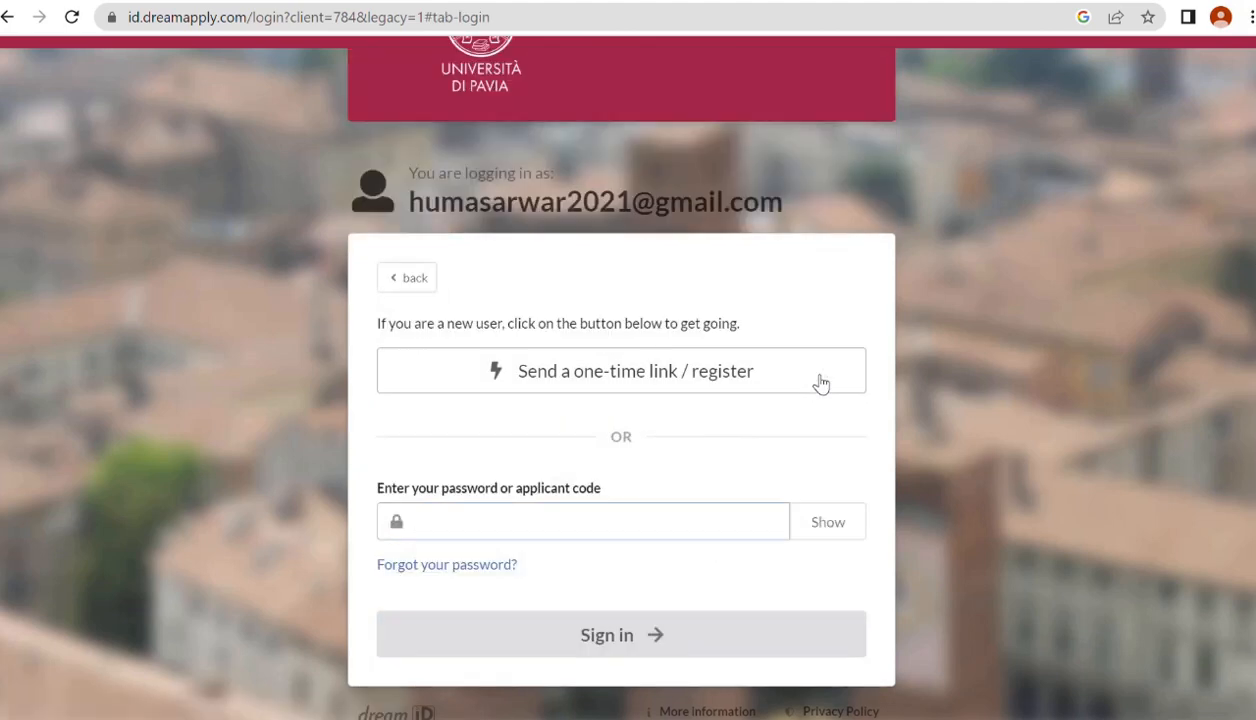
left_click(565, 385)
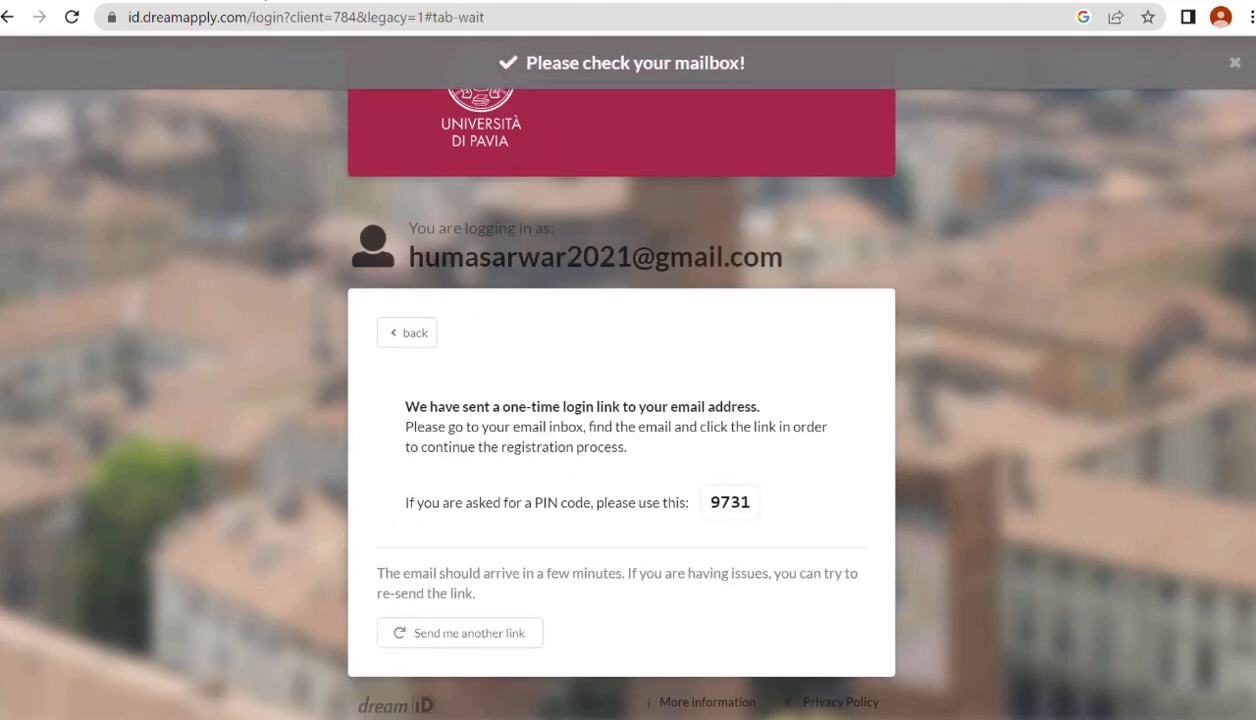
key("ctrl+t")
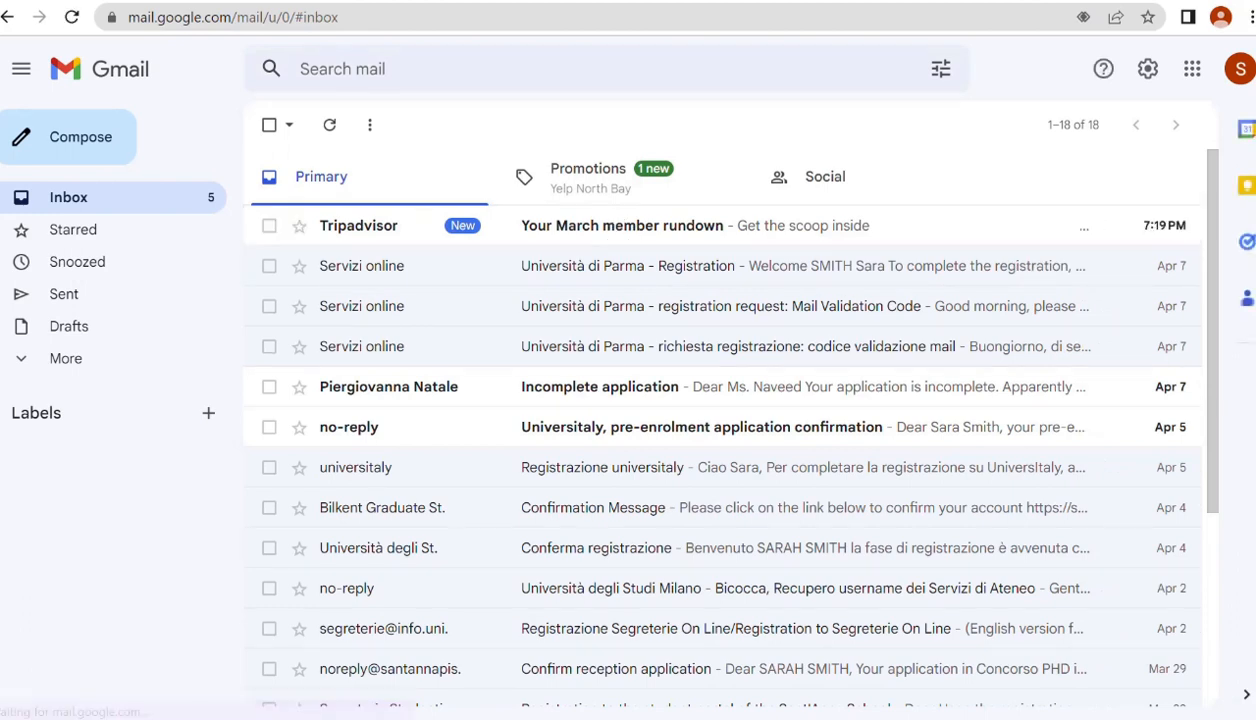
Step: Switch to the applicant's Gmail account and follow the 'Register your Dream ID' registration link
left_click(1238, 68)
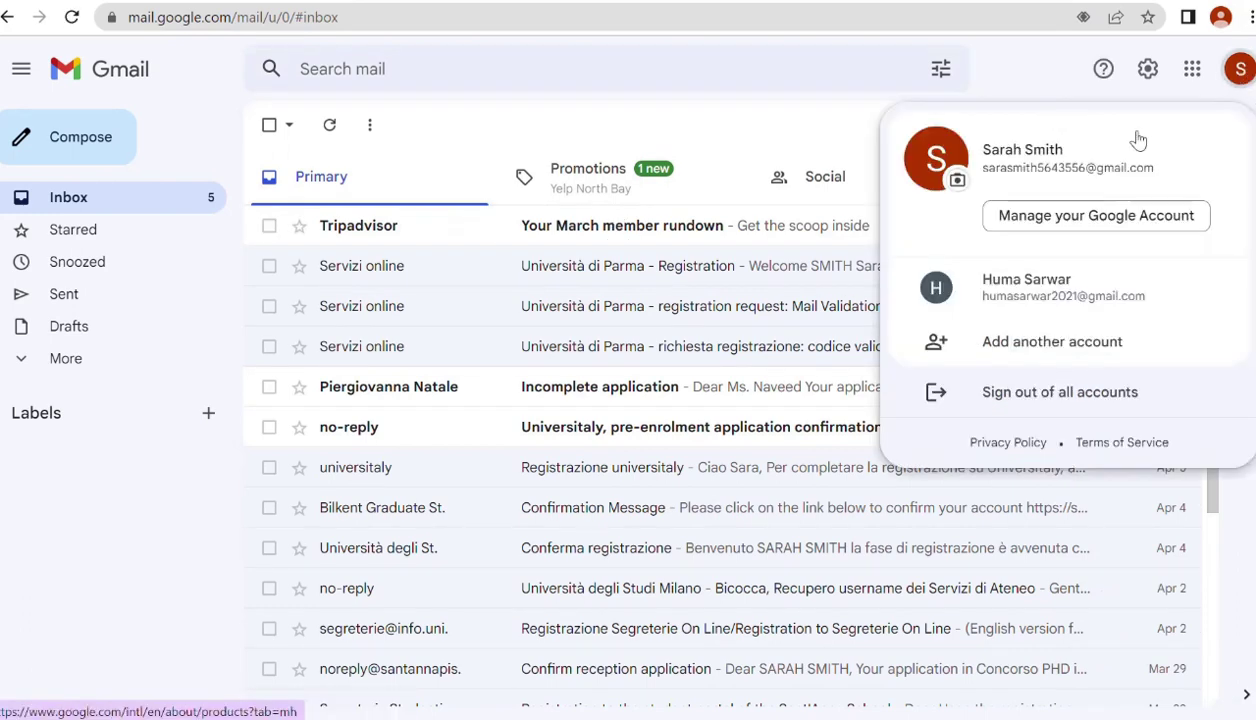
left_click(1053, 297)
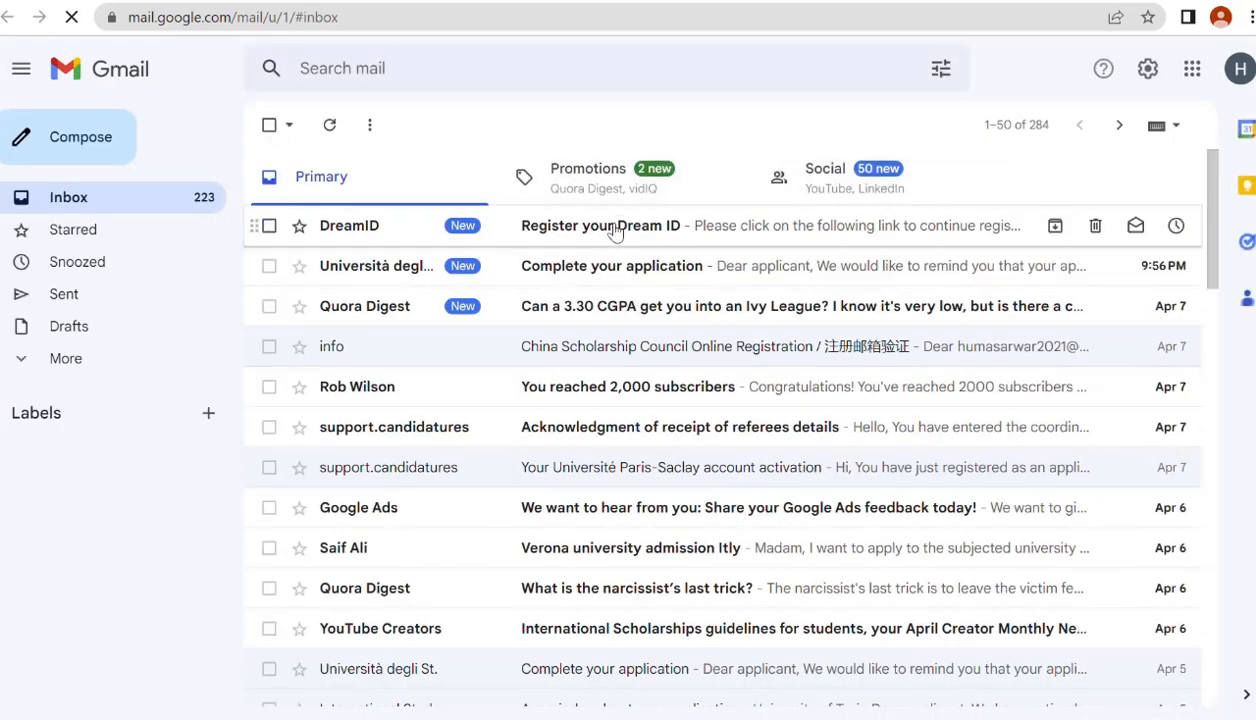
left_click(612, 225)
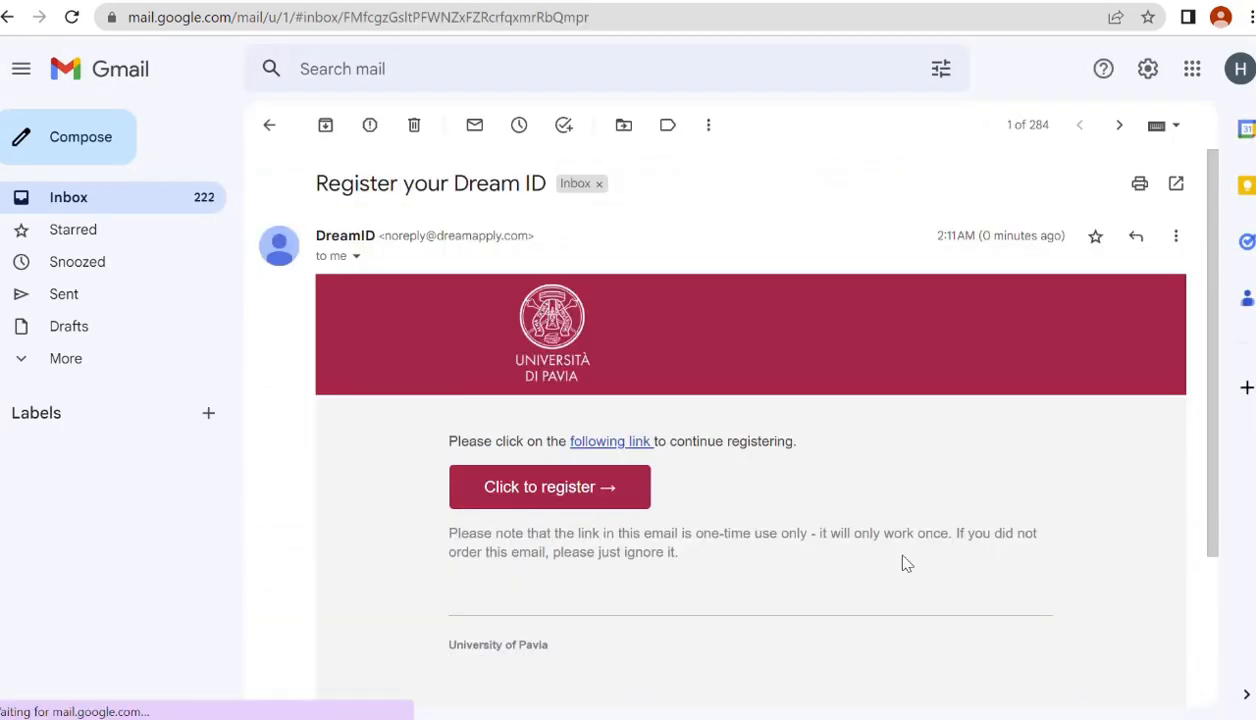
left_click(517, 495)
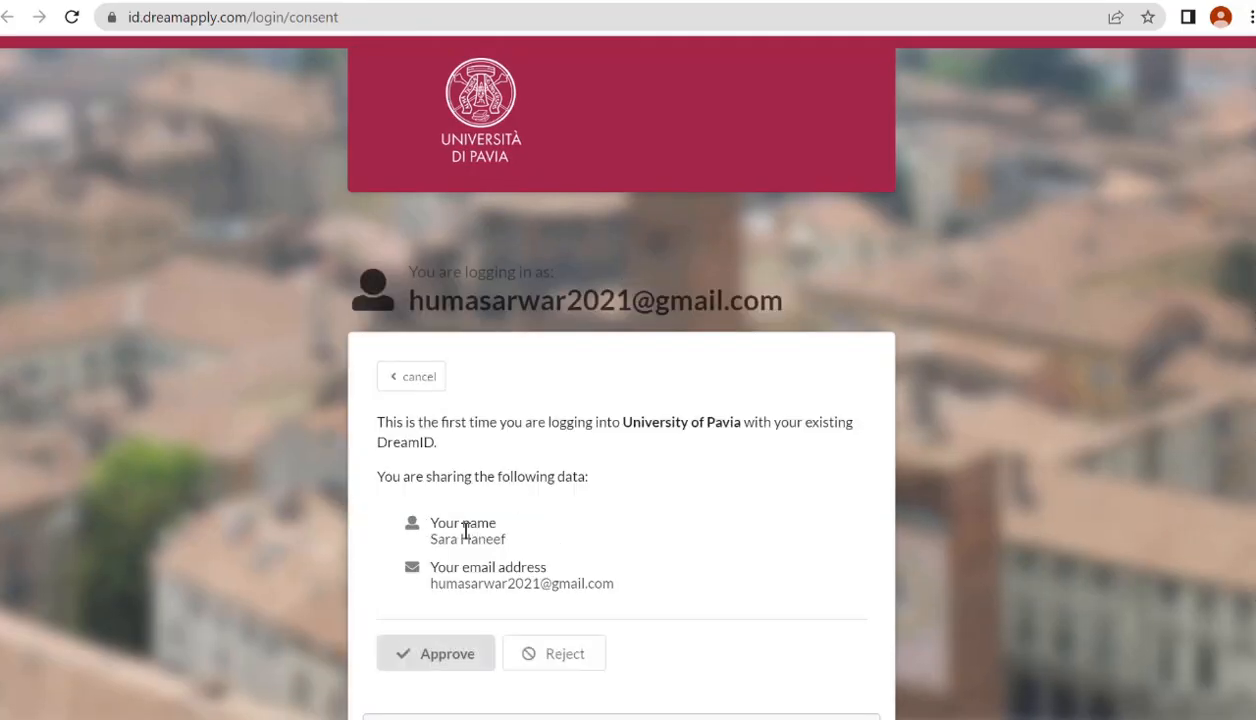
Step: Approve data sharing, set citizenship to Pakistan, accept both declarations and submit the account form
left_click(450, 656)
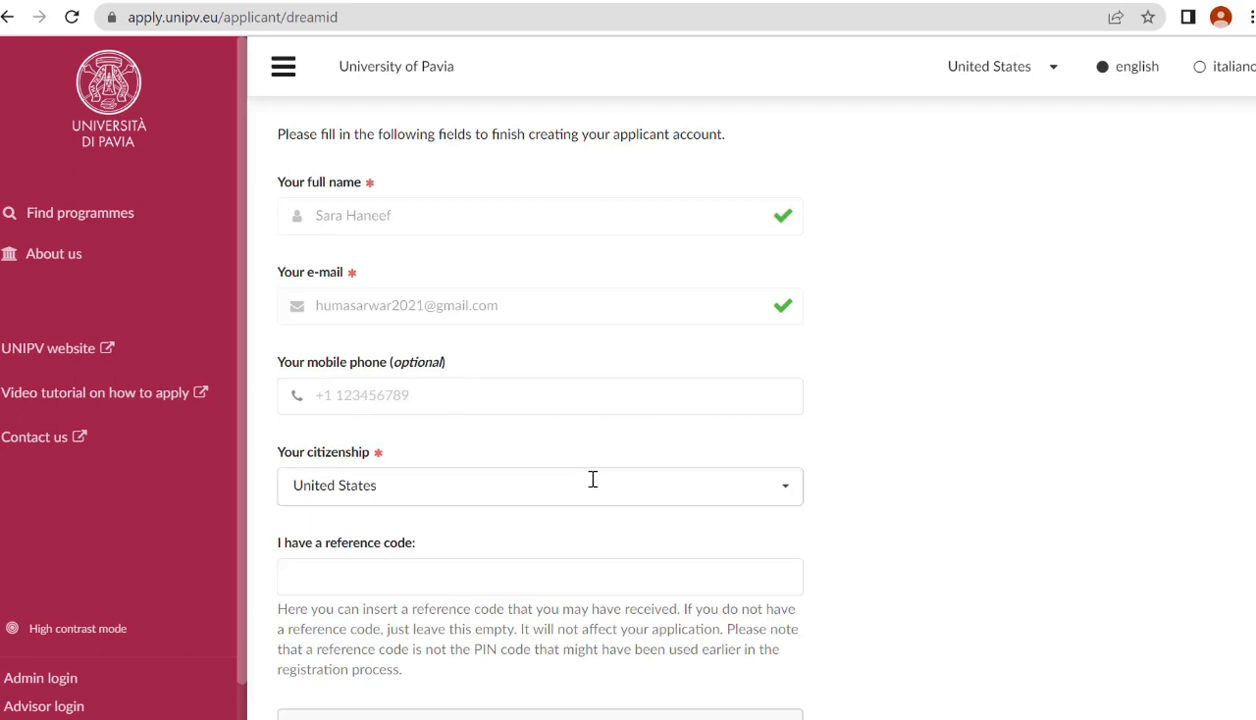
left_click(781, 490)
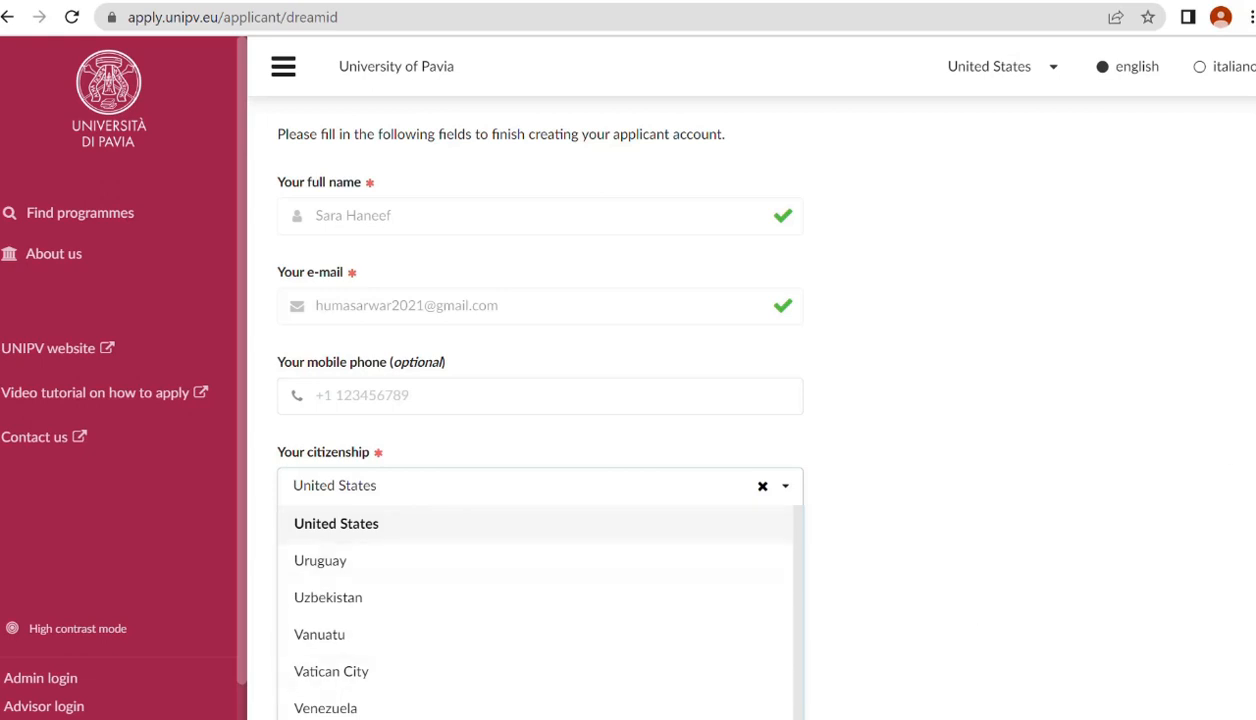
scroll(900, 450, "down", 2)
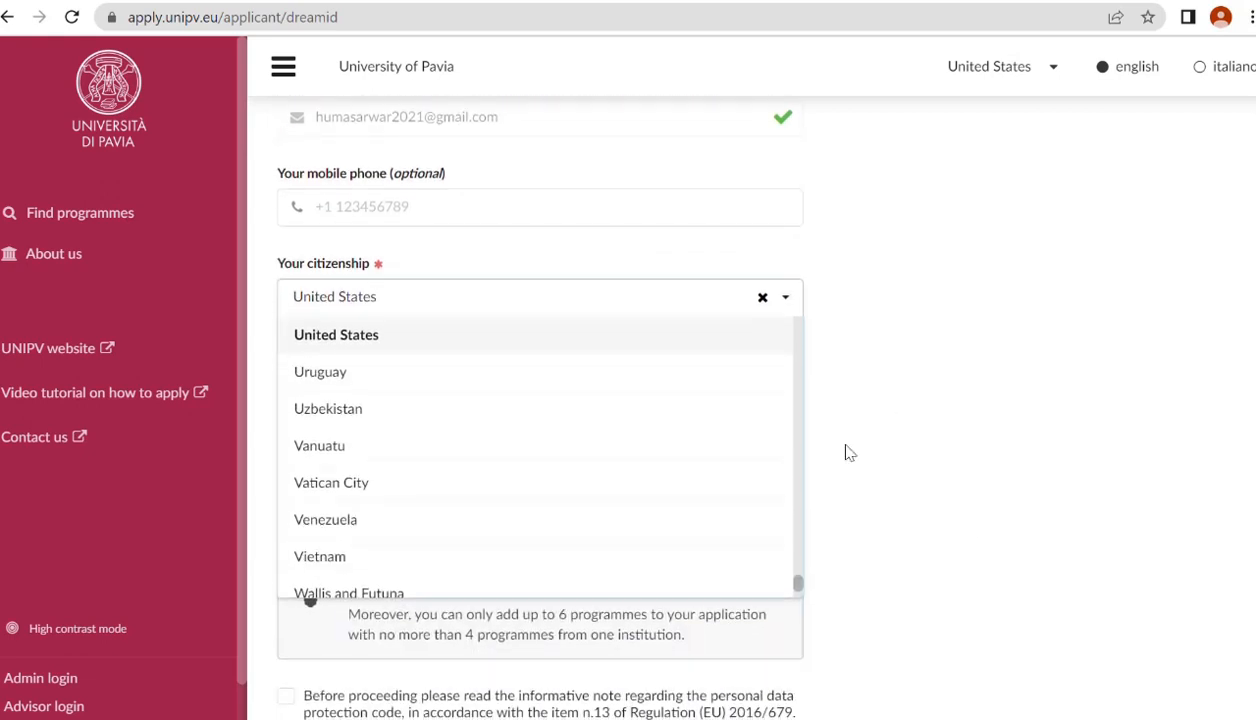
scroll(803, 360, "up", 3)
scroll(803, 360, "up", 3)
scroll(803, 355, "up", 3)
scroll(806, 352, "up", 3)
scroll(806, 352, "up", 3)
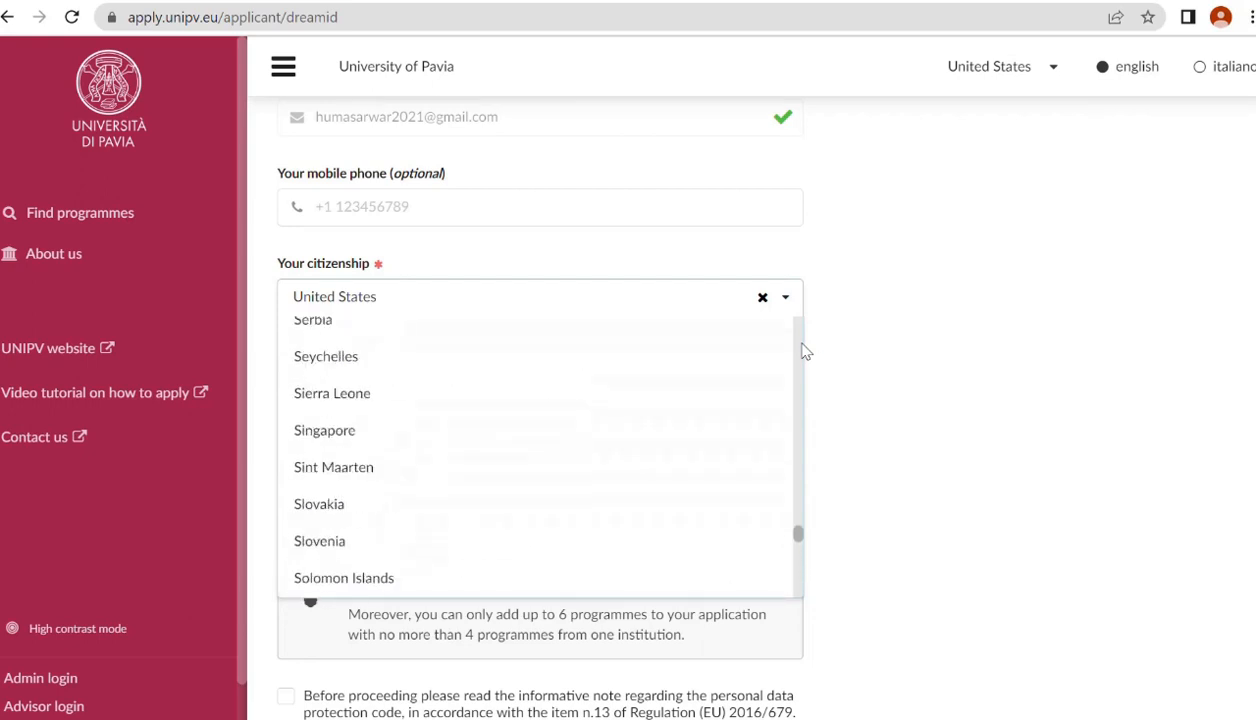
scroll(806, 351, "up", 3)
scroll(806, 351, "up", 3)
scroll(806, 351, "up", 3)
scroll(806, 351, "up", 2)
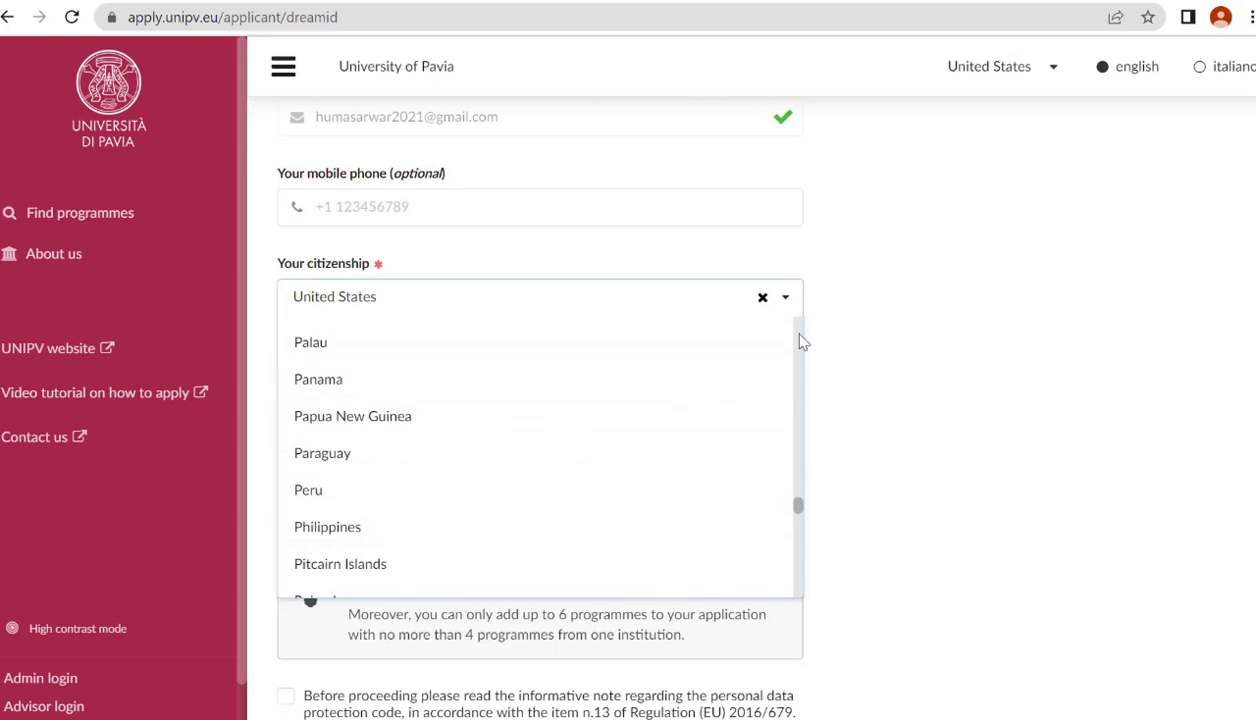
scroll(803, 342, "up", 2)
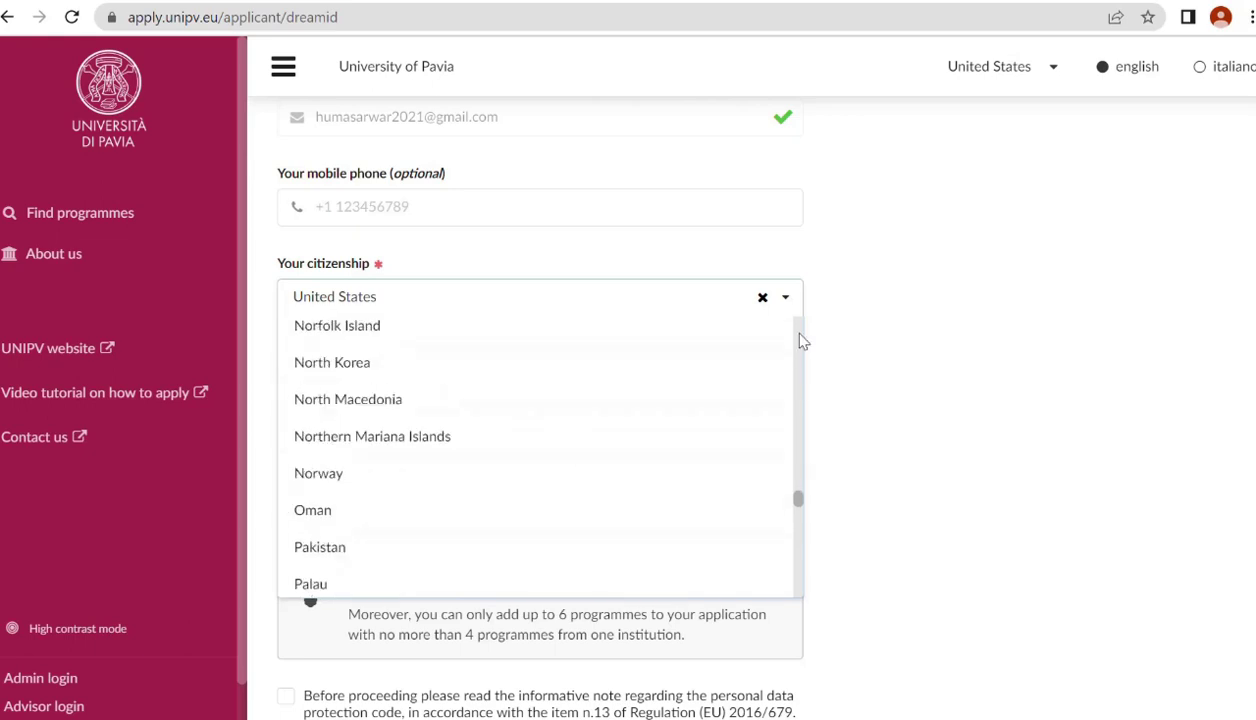
left_click(389, 551)
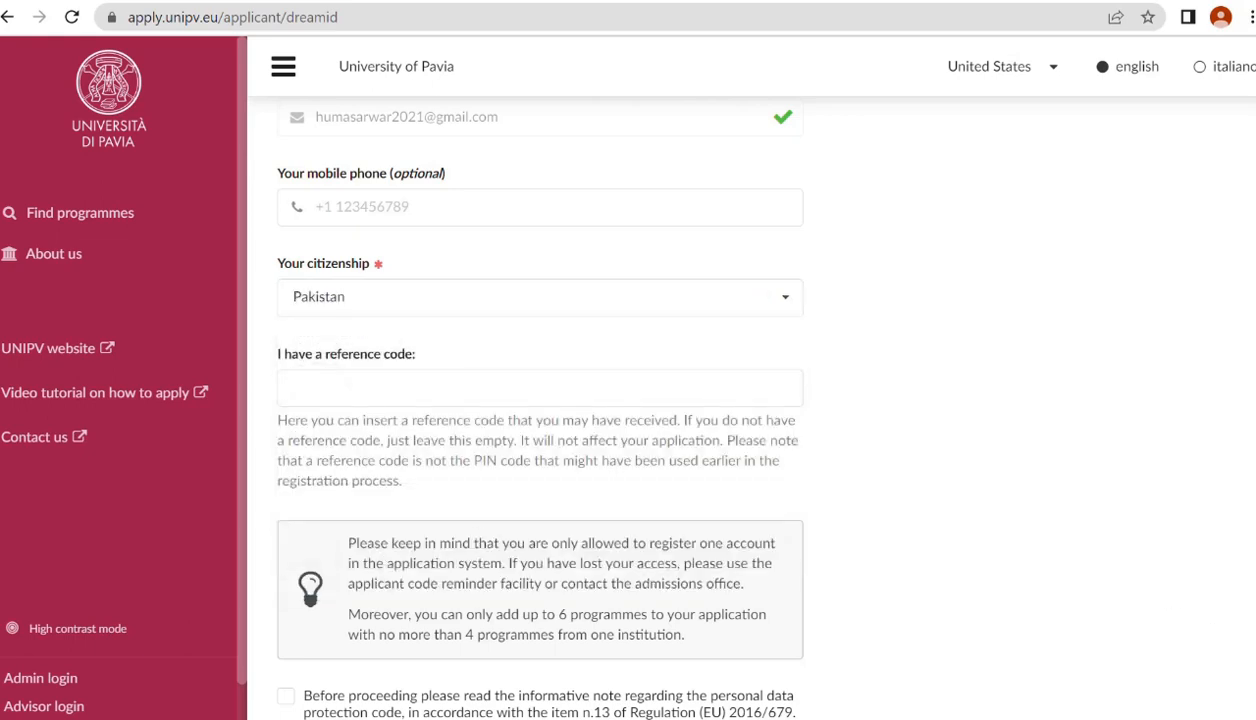
scroll(540, 400, "down", 3)
scroll(540, 400, "down", 2)
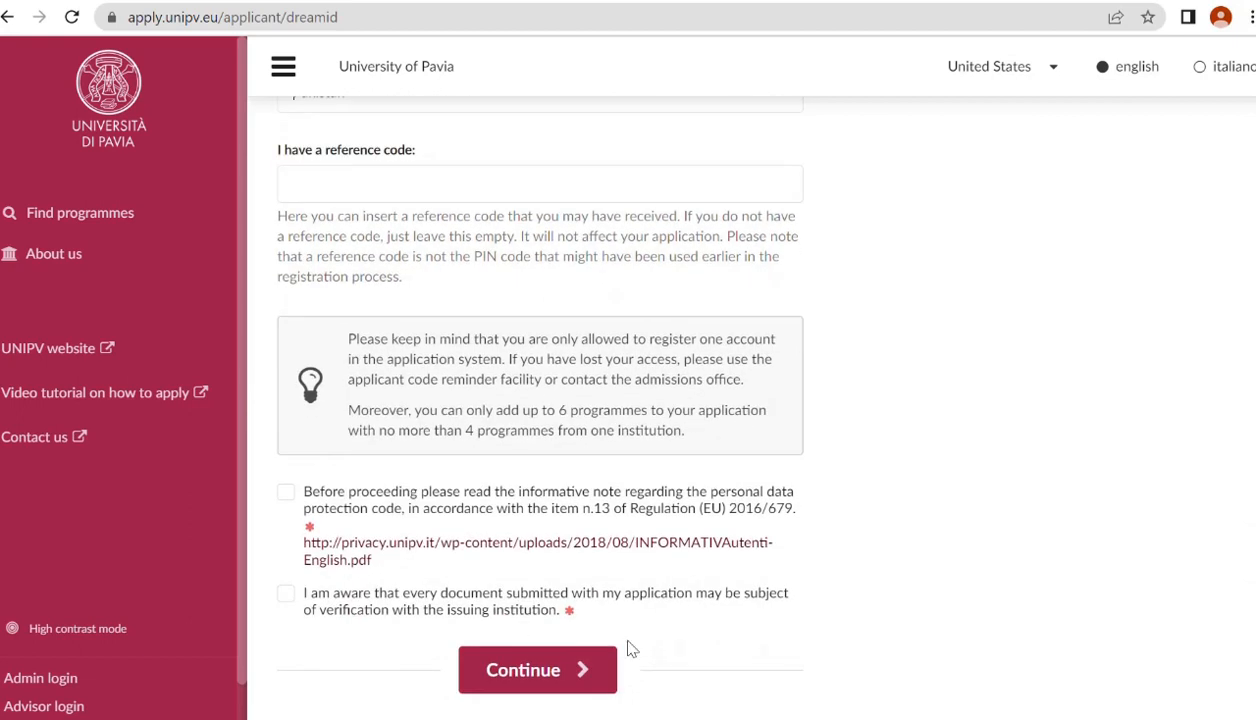
left_click(285, 492)
left_click(286, 594)
left_click(527, 669)
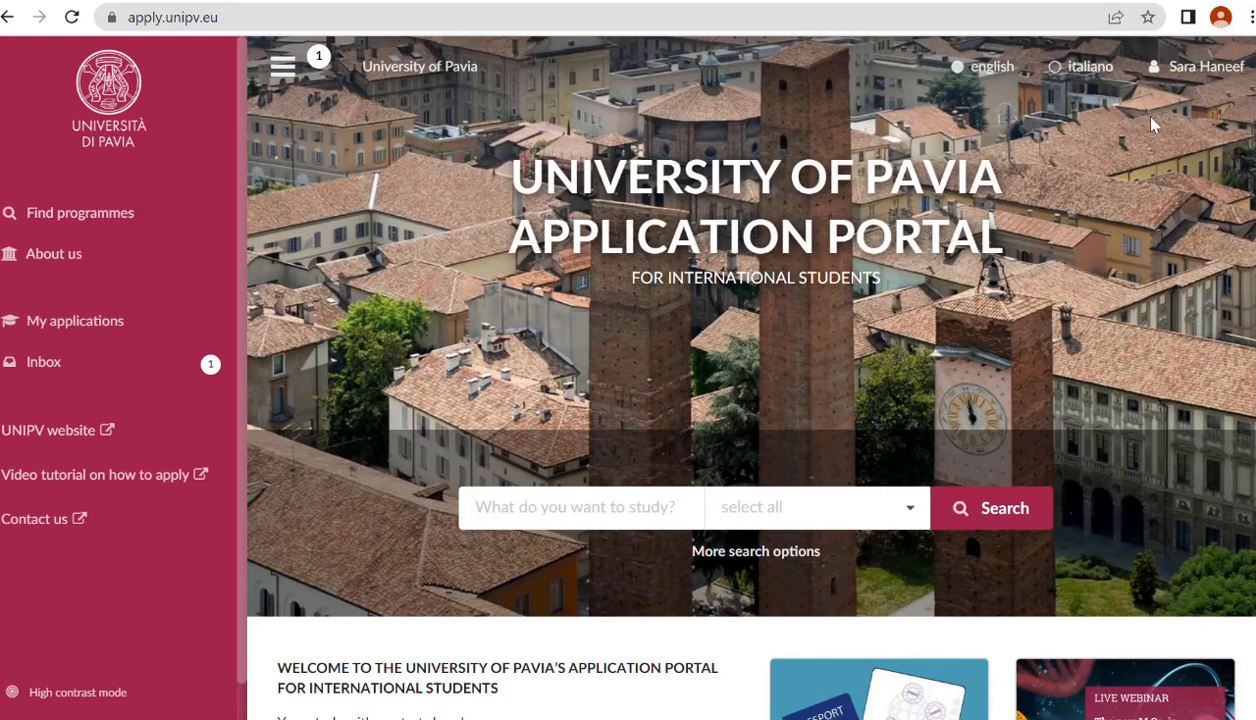
Step: View the account options, go to My applications and toggle the navigation sidebar closed and open
left_click(1190, 72)
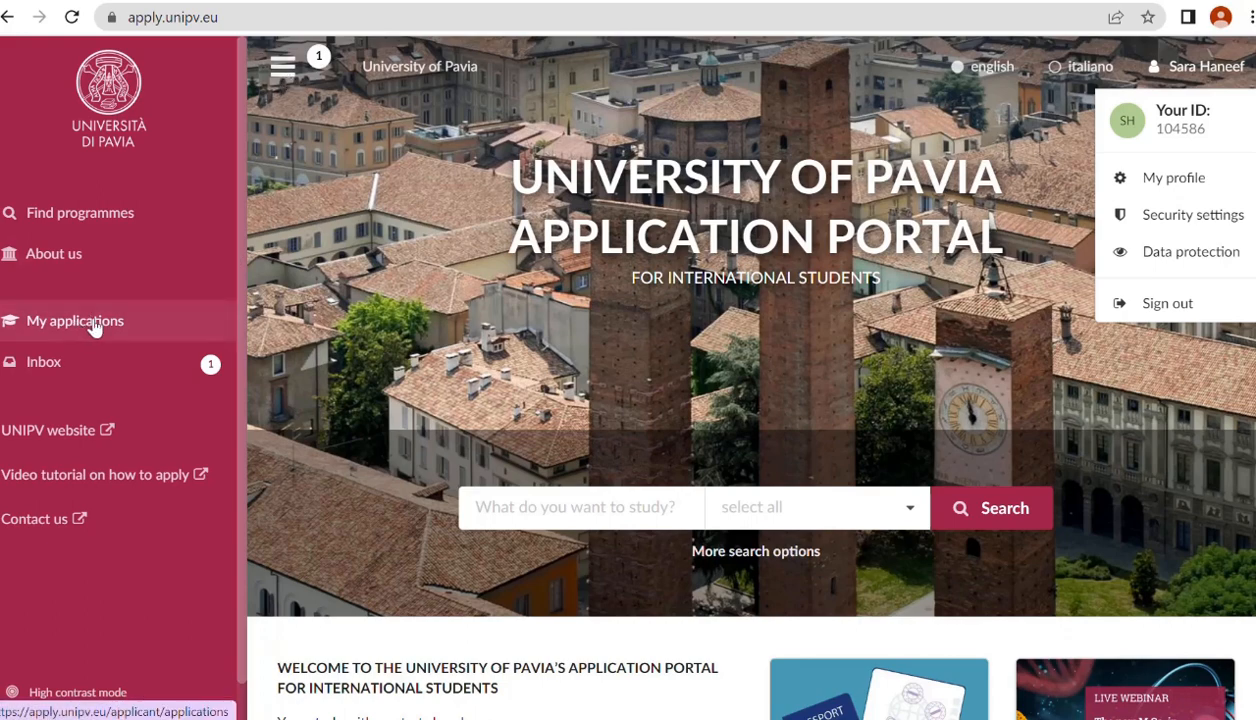
left_click(94, 325)
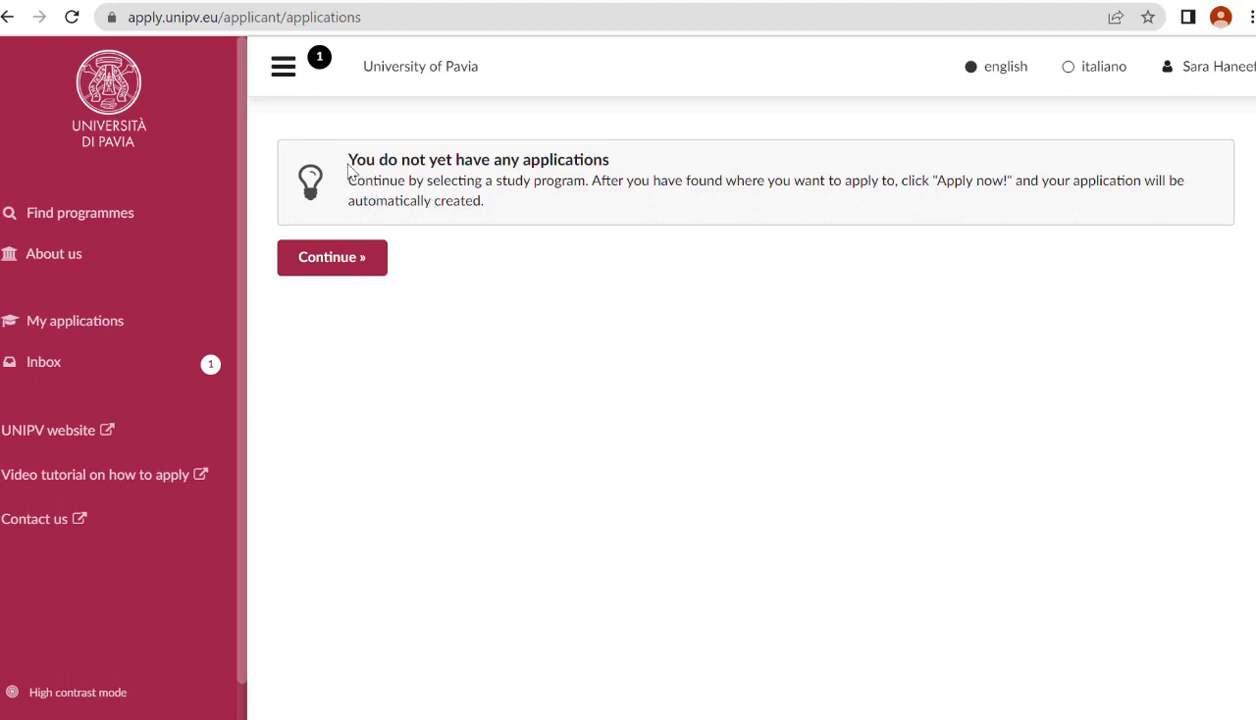
left_click(283, 66)
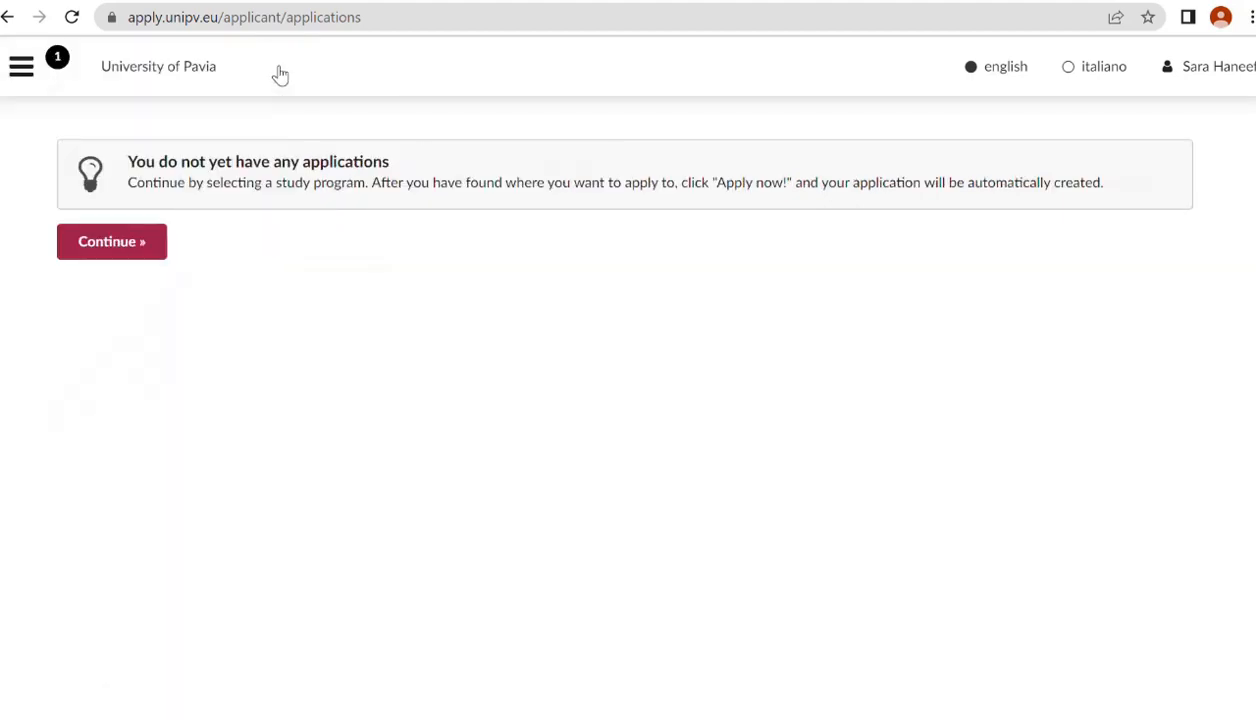
left_click(21, 66)
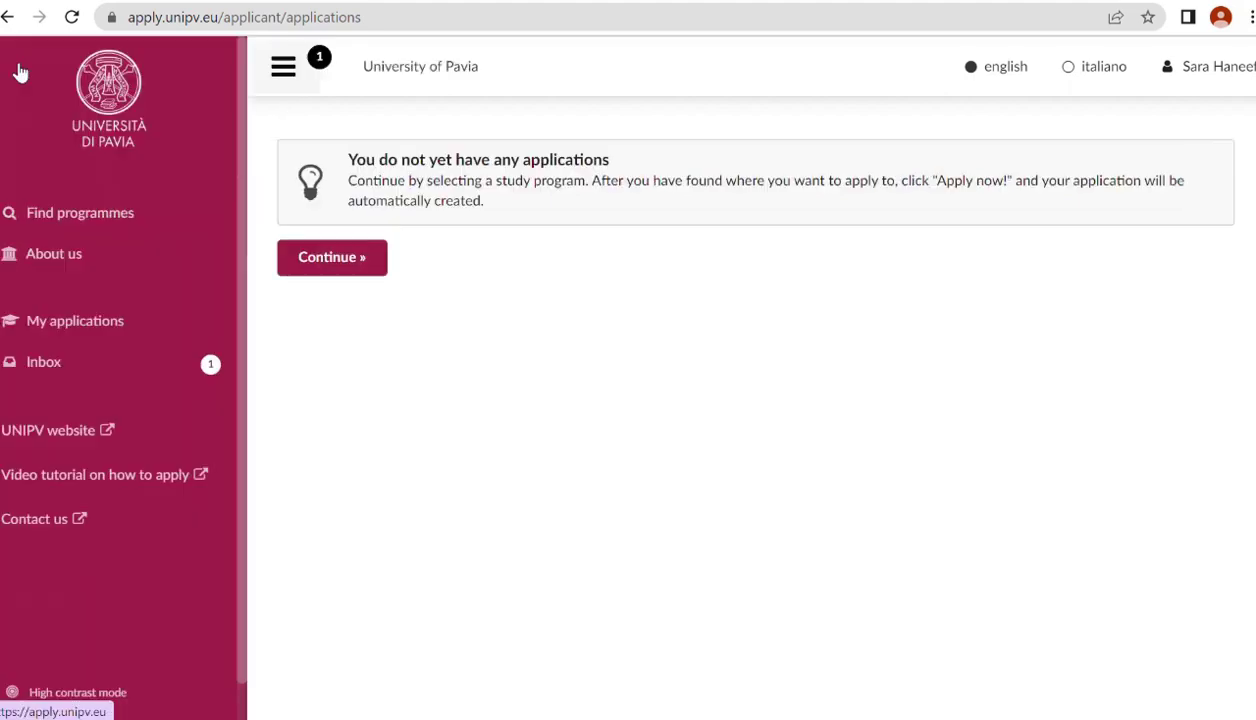
Step: Search Find programmes filtered to Graduate level and review the engineering master's results
left_click(68, 215)
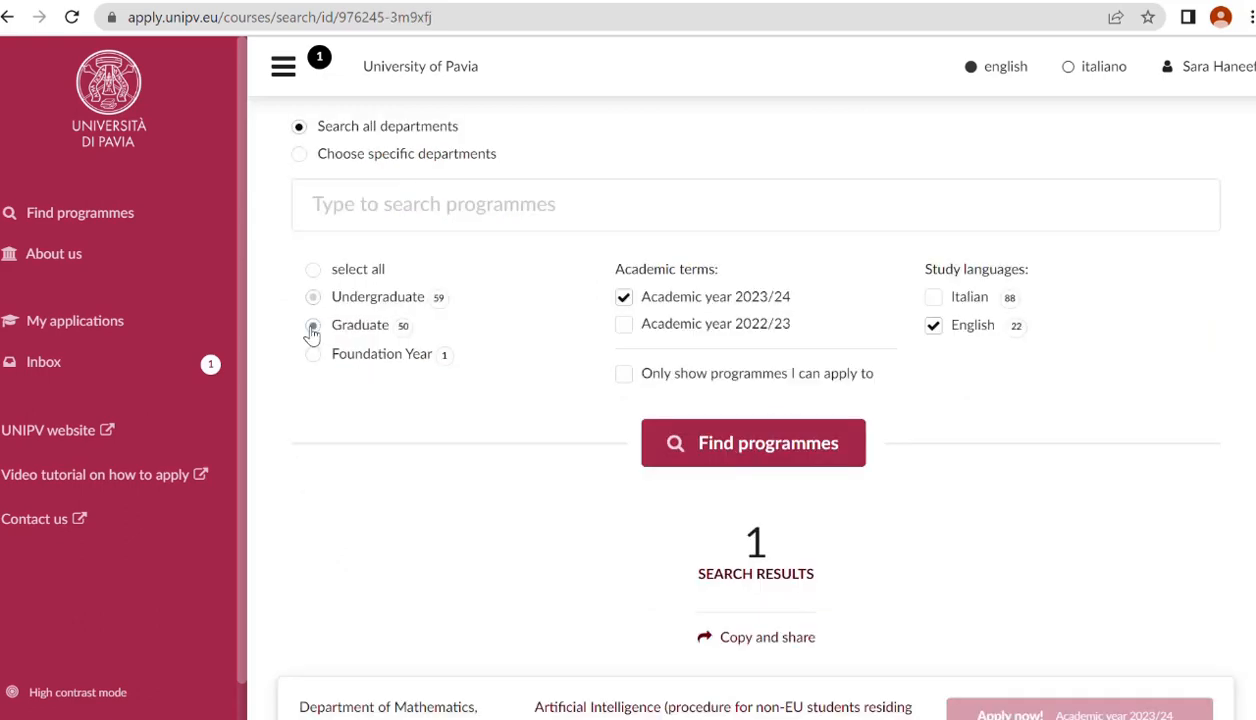
left_click(312, 325)
left_click(754, 443)
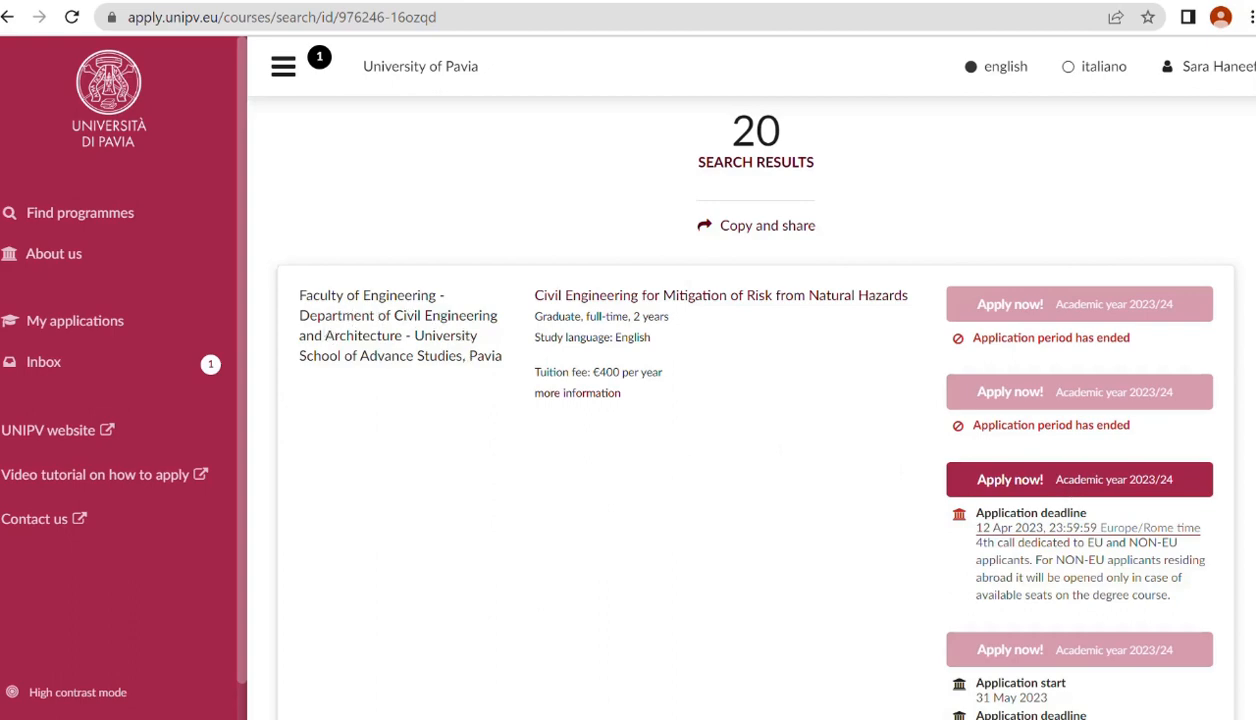
scroll(700, 450, "down", 5)
scroll(700, 450, "down", 5)
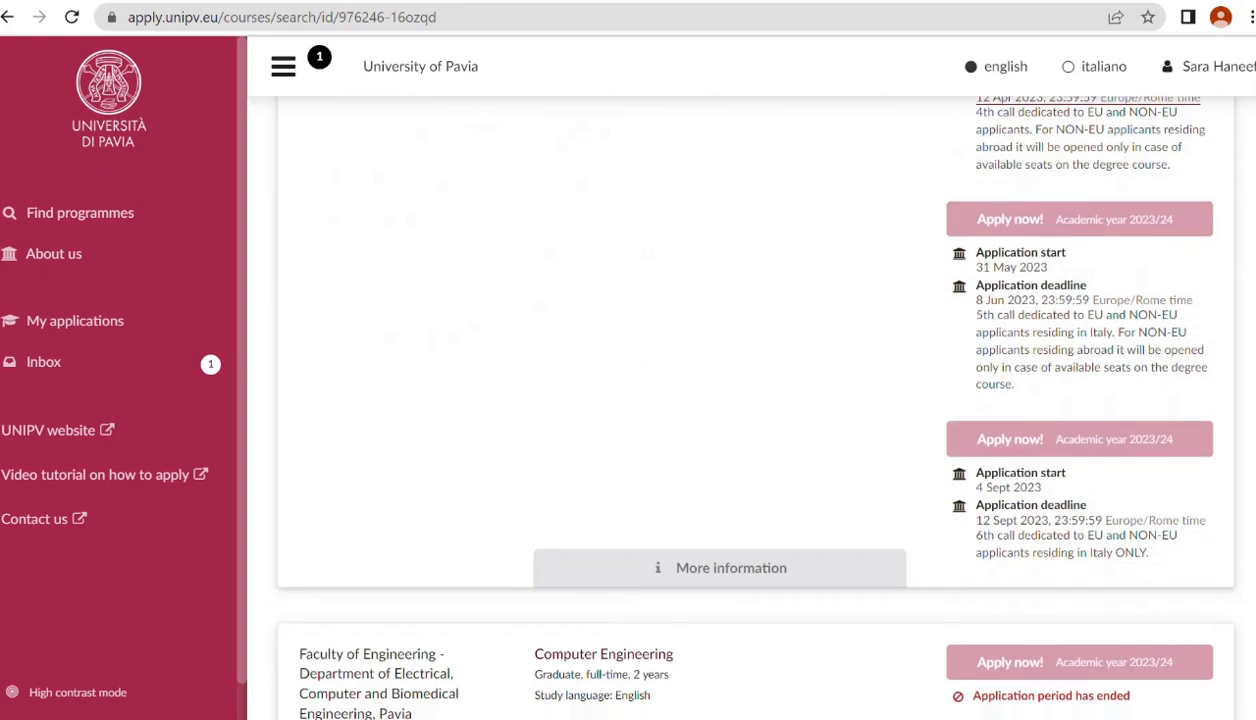
scroll(700, 450, "down", 3)
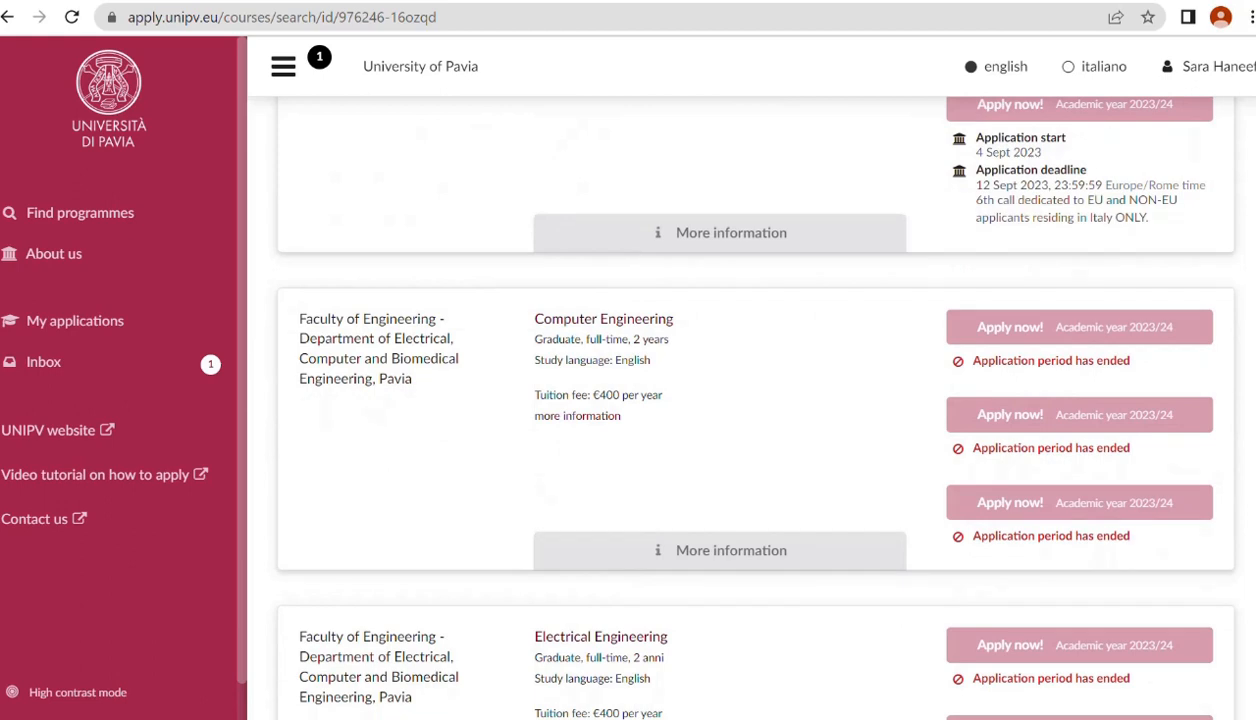
scroll(700, 400, "down", 3)
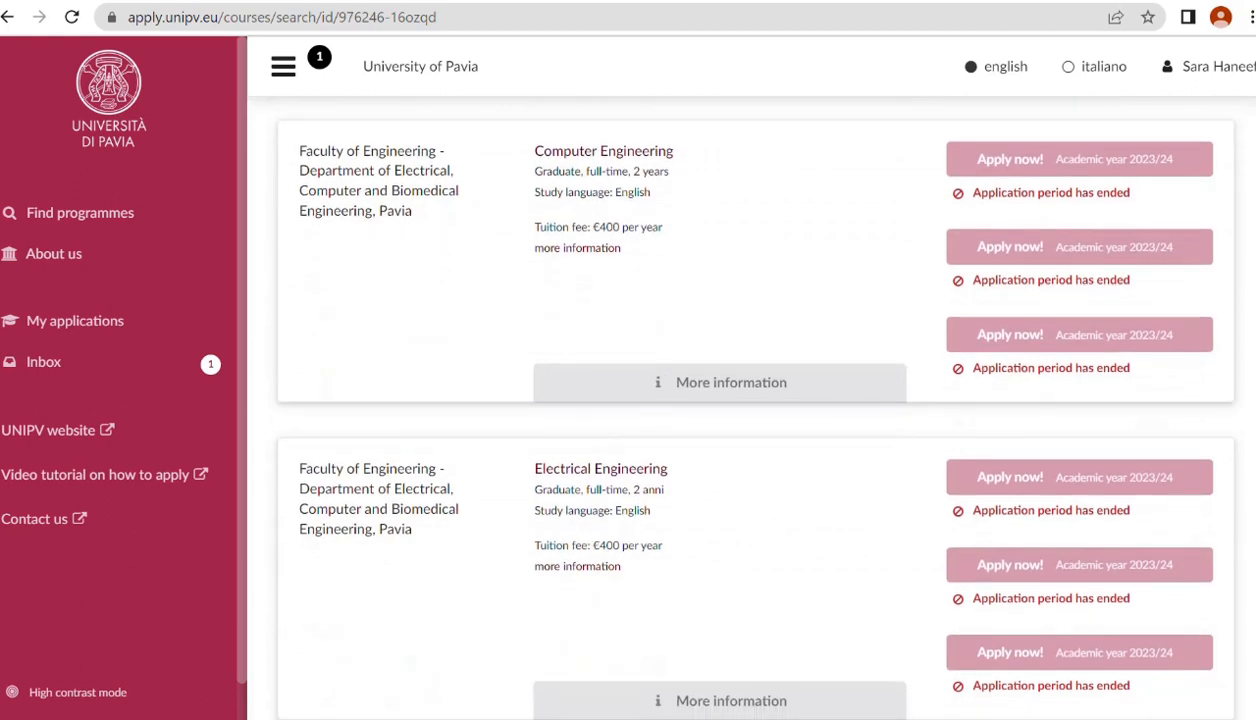
scroll(700, 400, "down", 5)
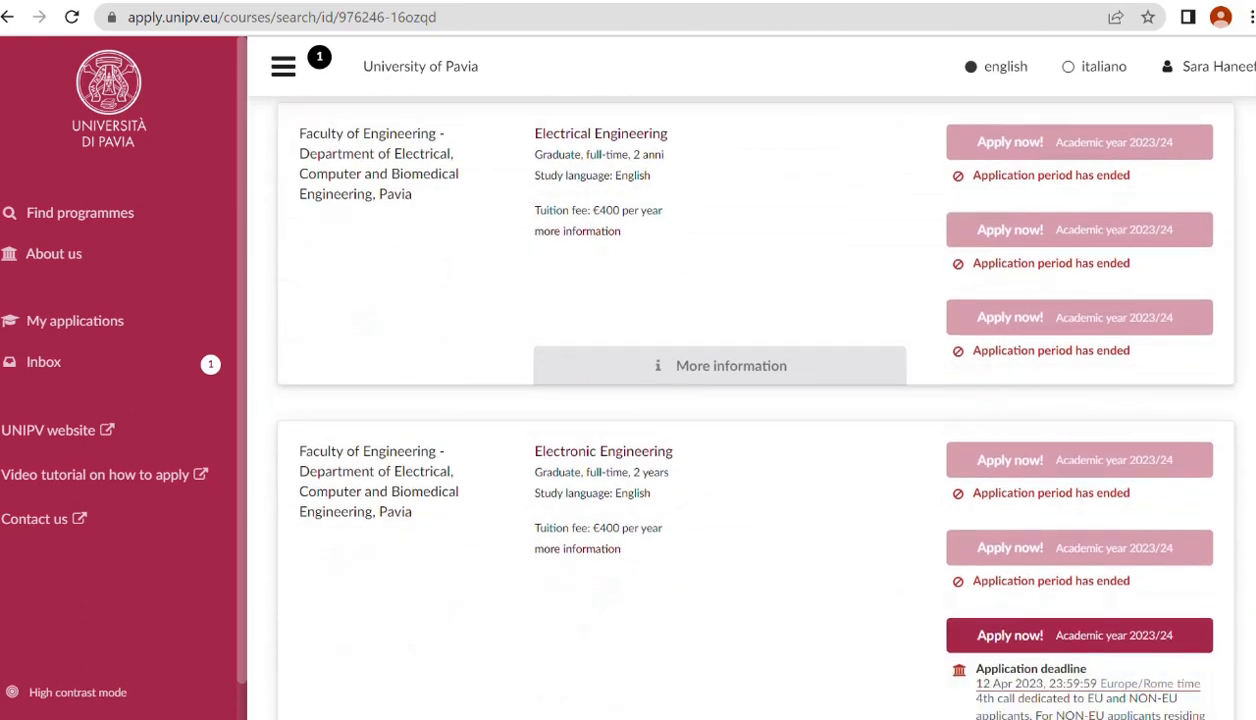
scroll(700, 400, "down", 2)
scroll(700, 400, "down", 4)
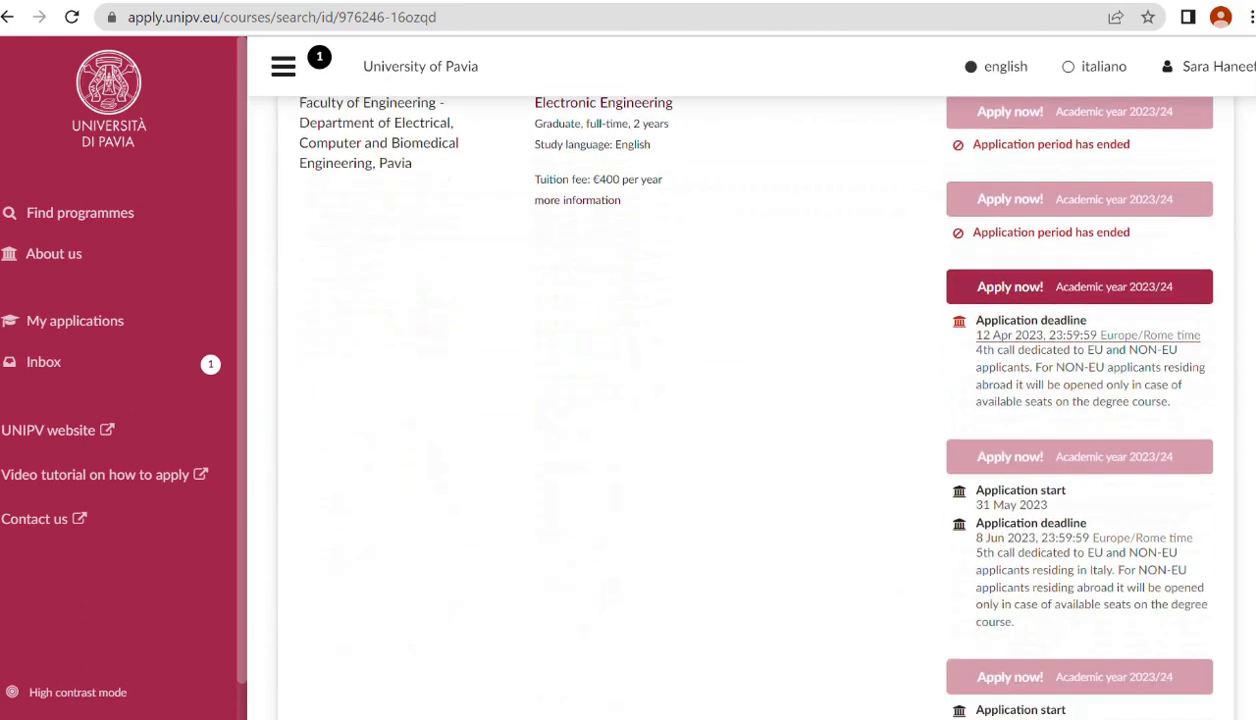
scroll(700, 400, "down", 4)
scroll(700, 400, "down", 1)
scroll(700, 400, "down", 2)
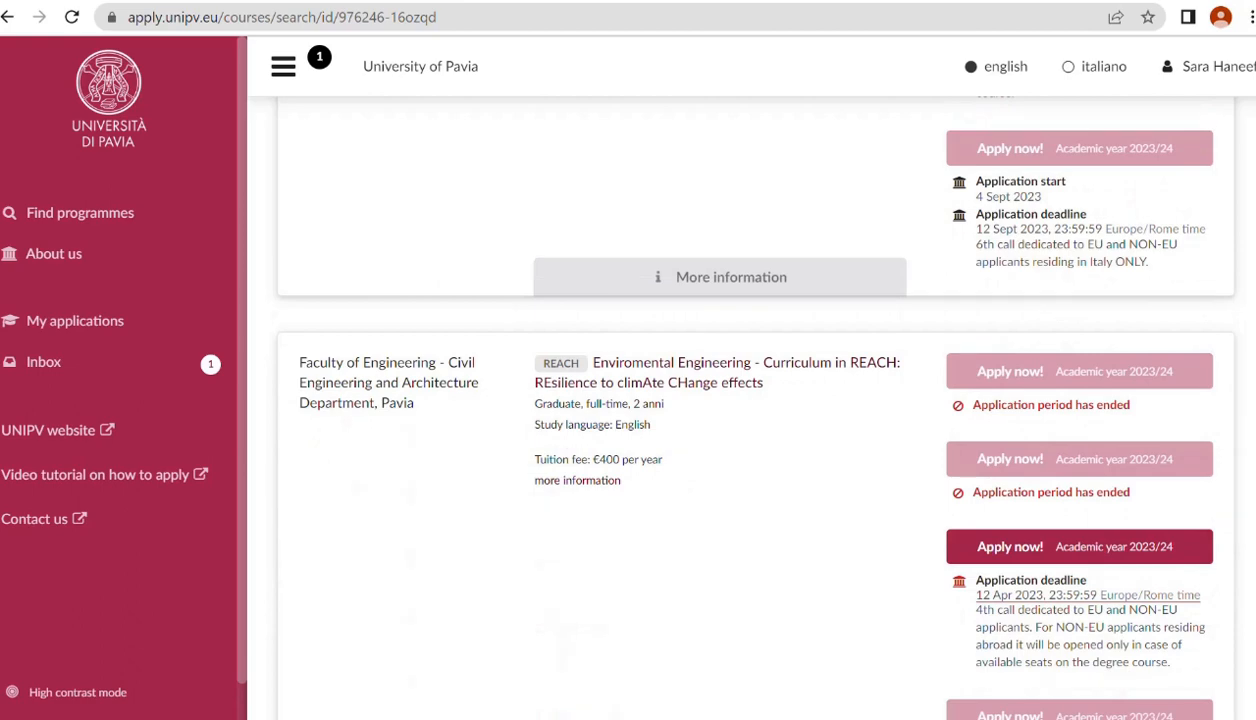
scroll(700, 400, "down", 3)
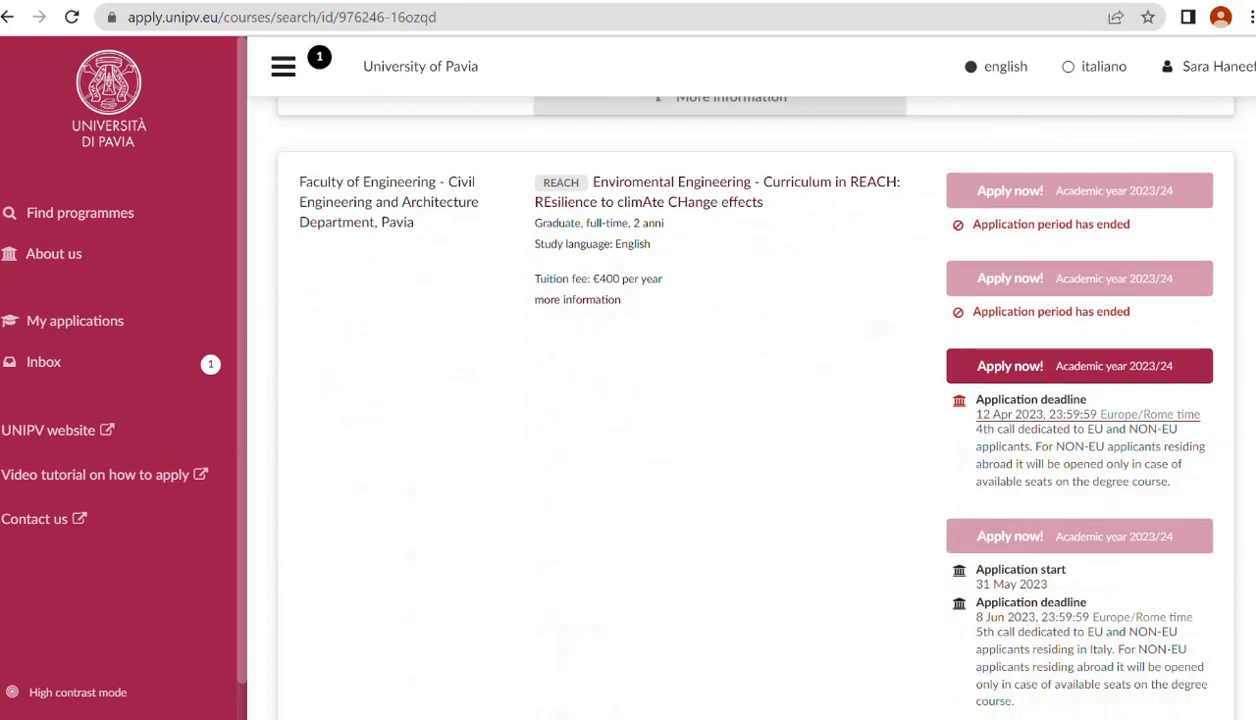
scroll(700, 400, "down", 5)
scroll(700, 400, "down", 2)
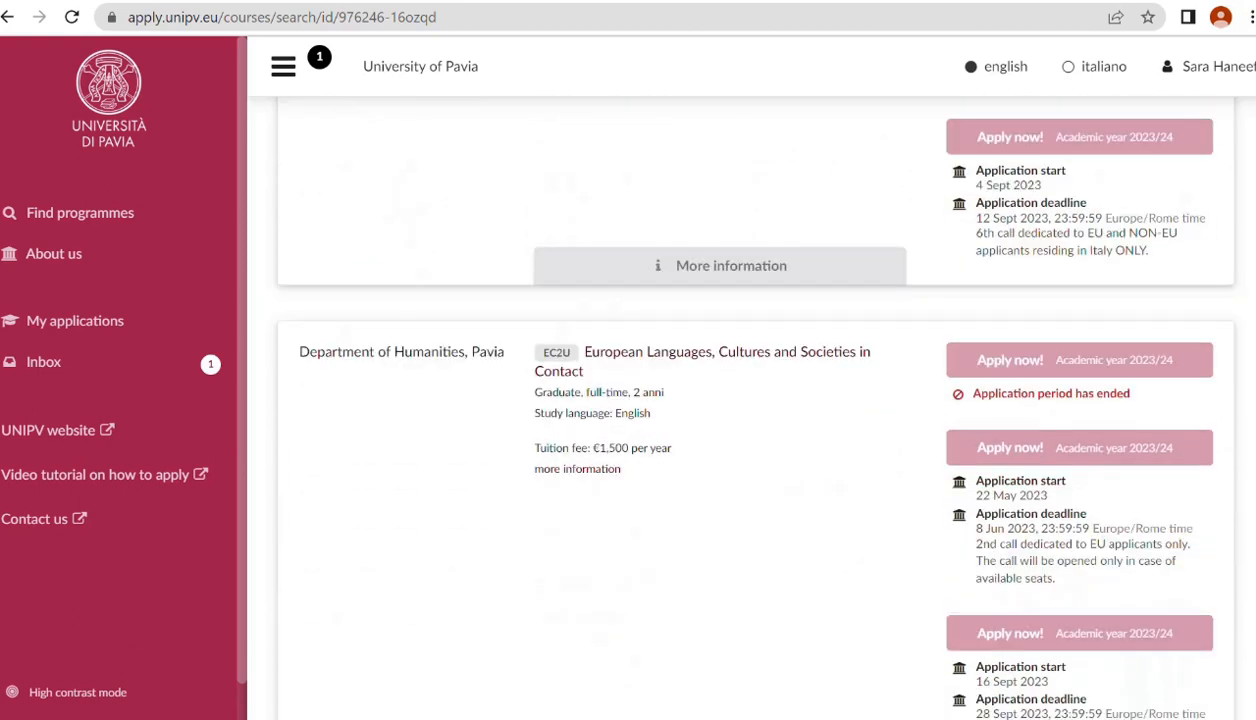
scroll(700, 400, "down", 4)
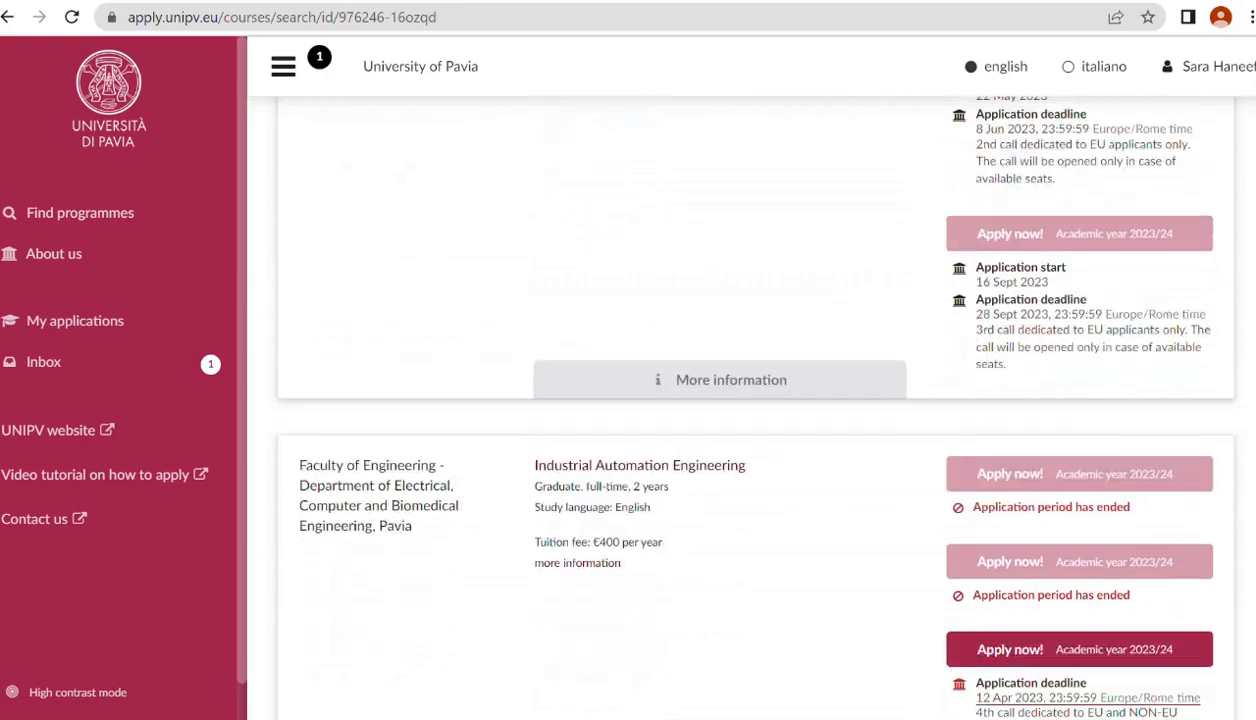
scroll(700, 400, "down", 4)
scroll(700, 400, "down", 4)
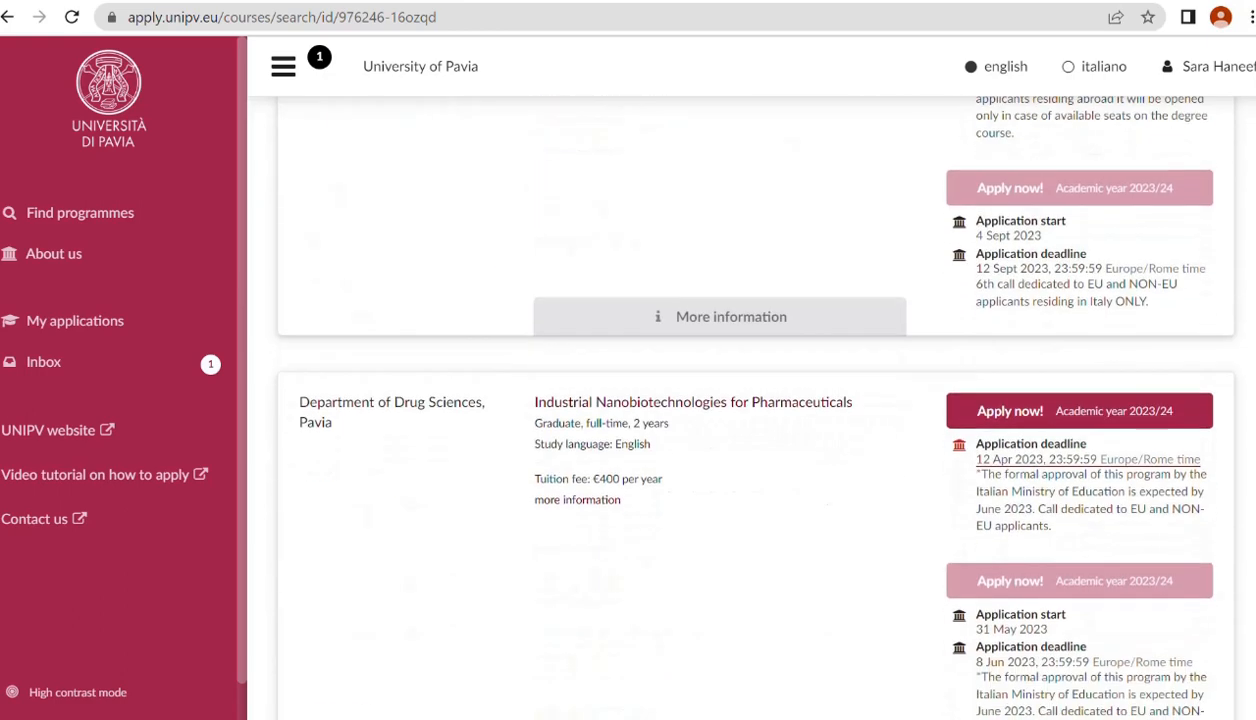
scroll(700, 400, "down", 2)
scroll(700, 400, "down", 2)
scroll(700, 400, "down", 5)
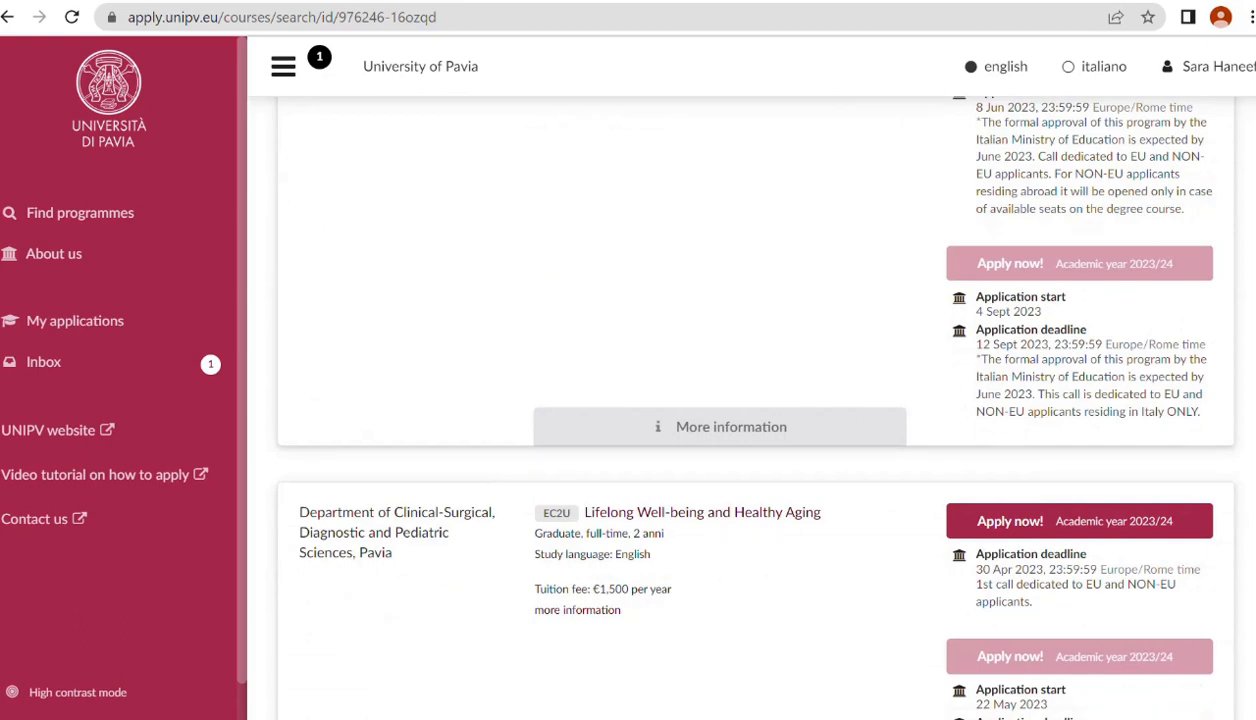
scroll(700, 400, "down", 2)
scroll(700, 400, "down", 4)
scroll(700, 400, "down", 2)
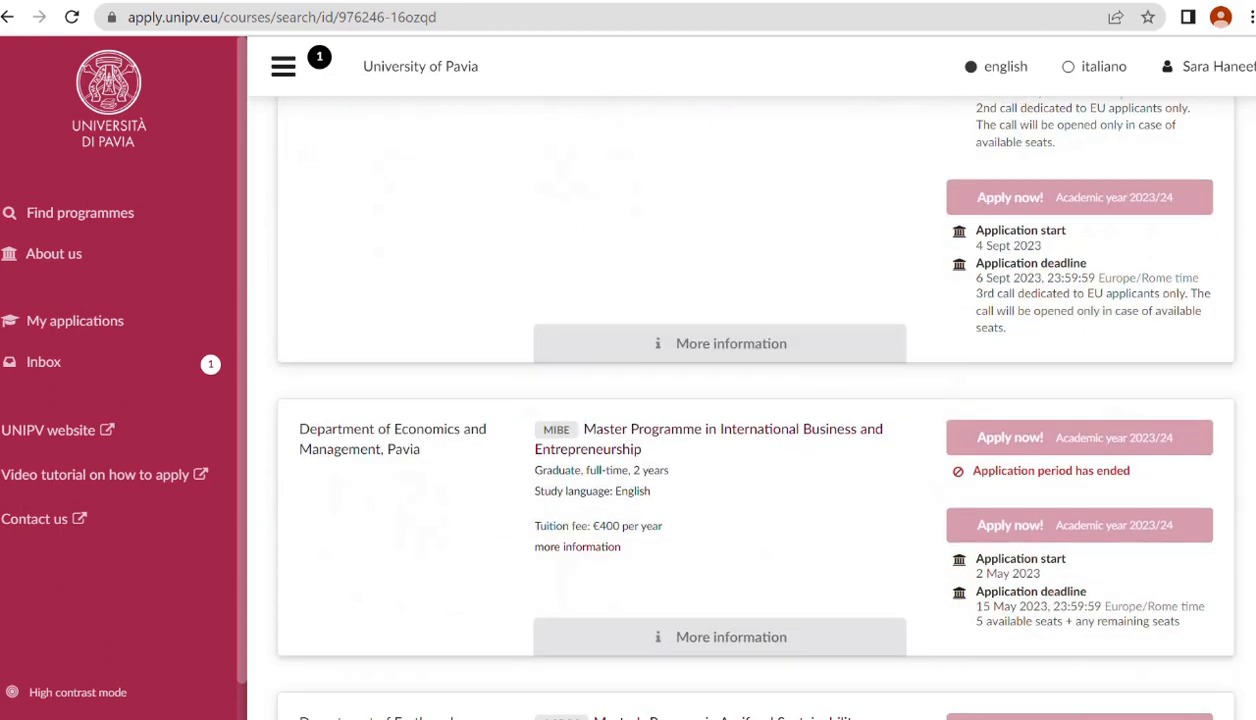
scroll(700, 400, "down", 3)
scroll(700, 400, "up", 2)
scroll(700, 400, "up", 4)
scroll(700, 400, "up", 1)
scroll(700, 400, "up", 3)
scroll(700, 400, "up", 1)
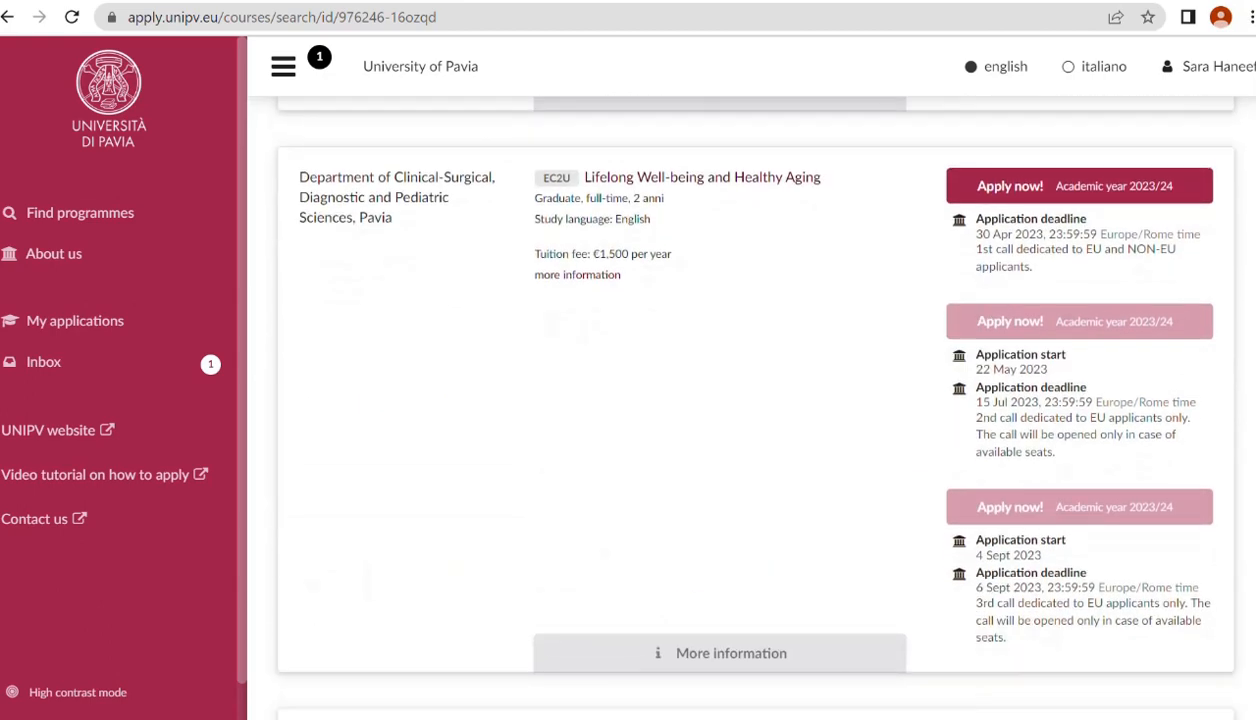
scroll(700, 400, "down", 4)
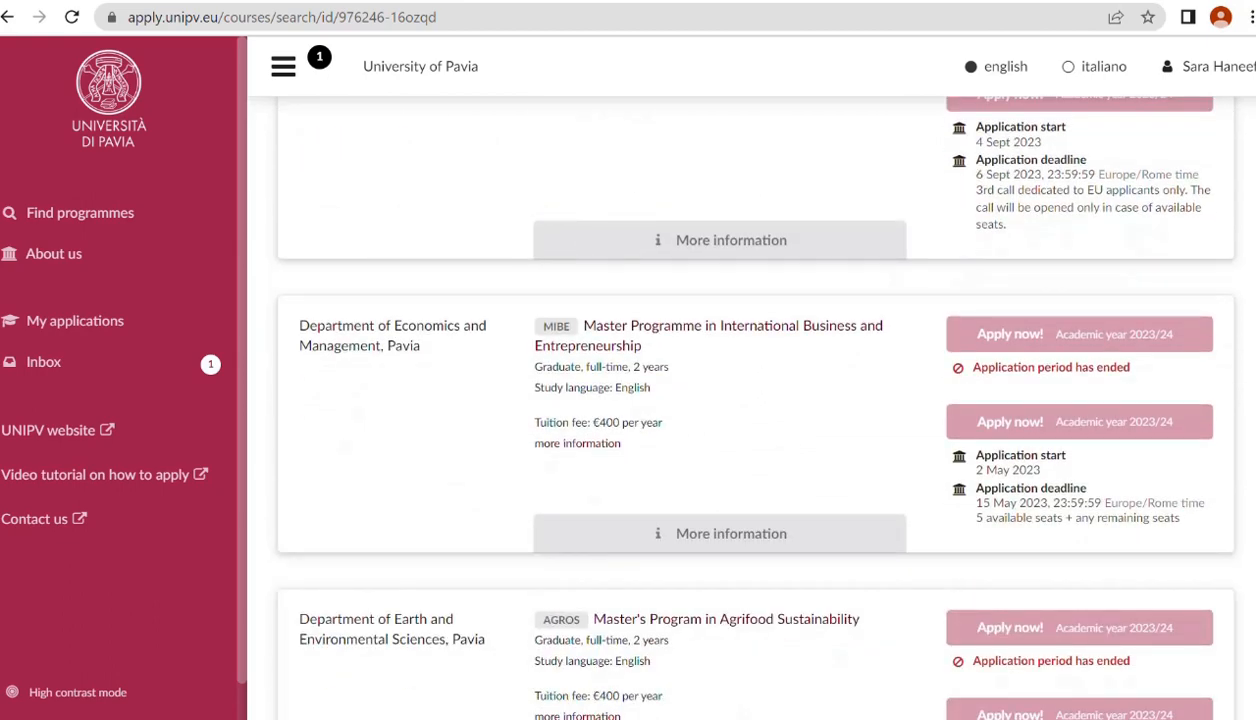
scroll(700, 400, "down", 3)
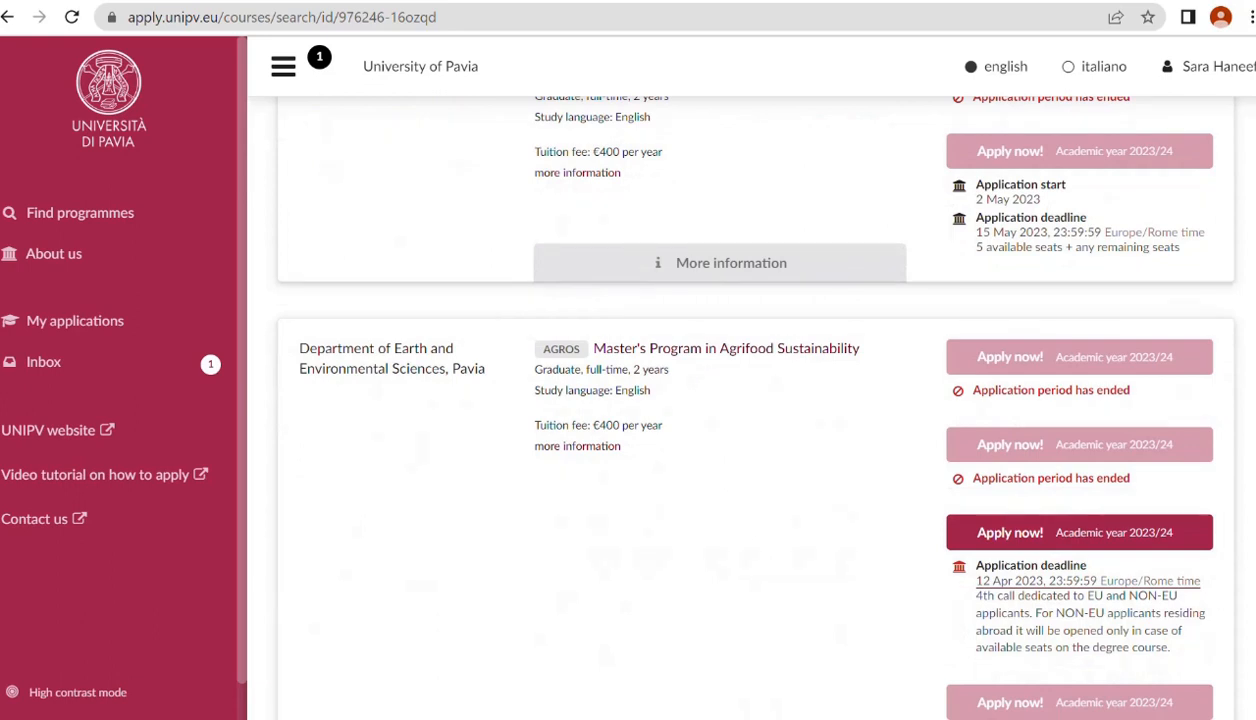
scroll(700, 400, "down", 2)
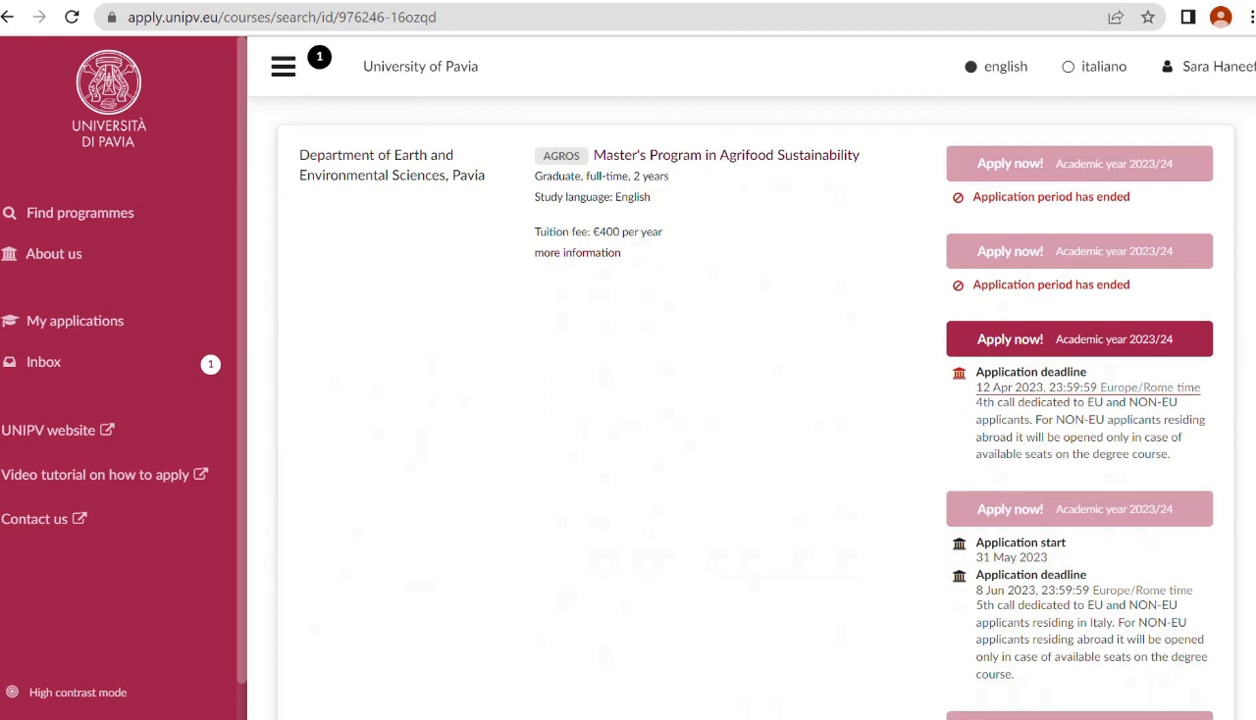
scroll(700, 400, "down", 2)
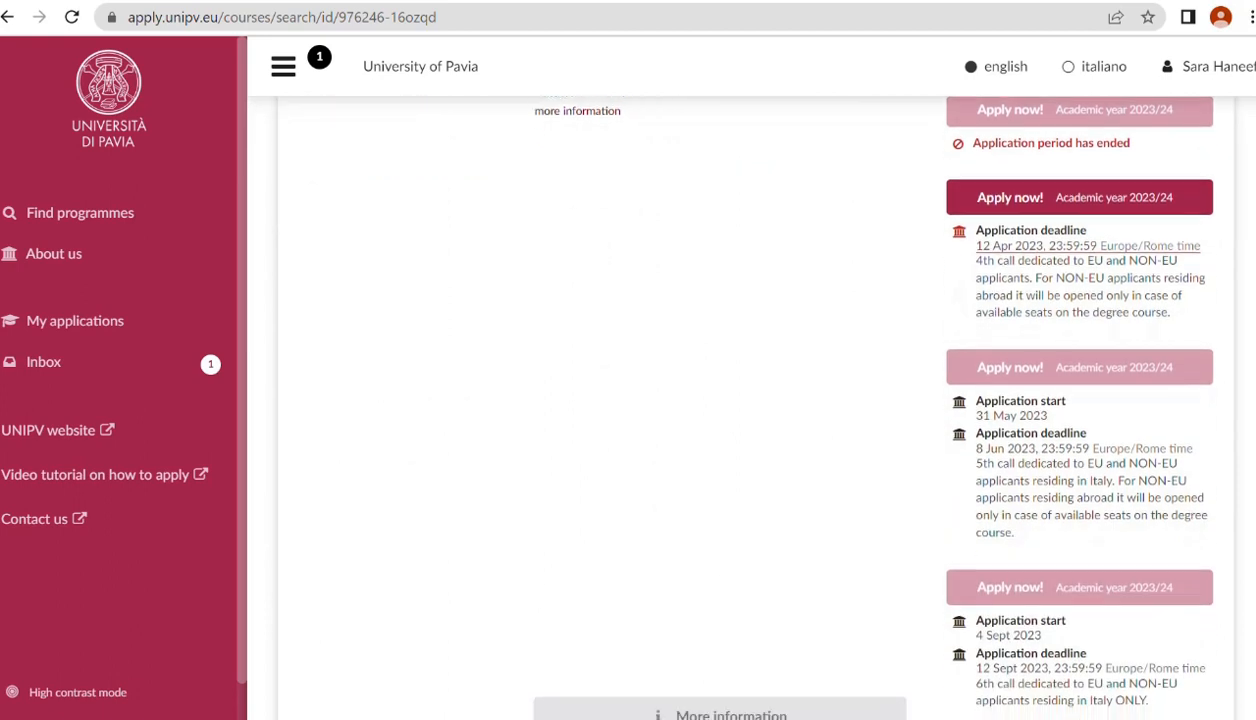
scroll(700, 400, "down", 2)
scroll(700, 400, "down", 2)
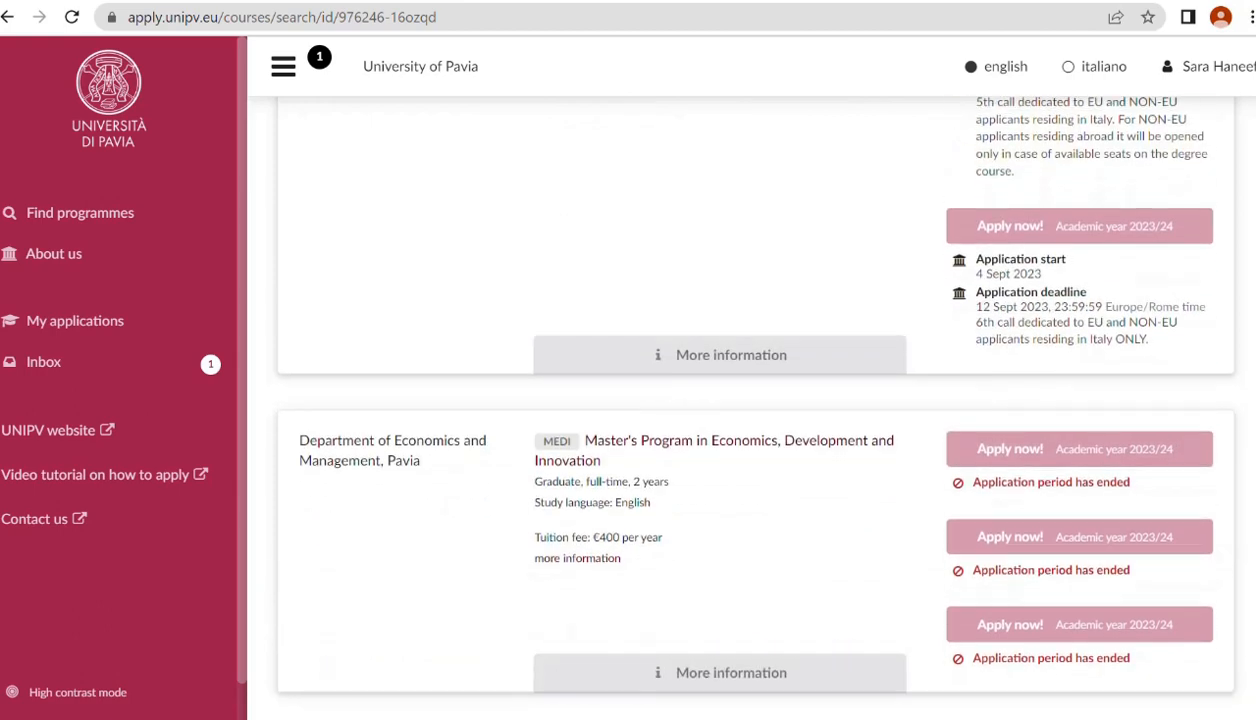
scroll(700, 400, "down", 1)
scroll(700, 400, "down", 1)
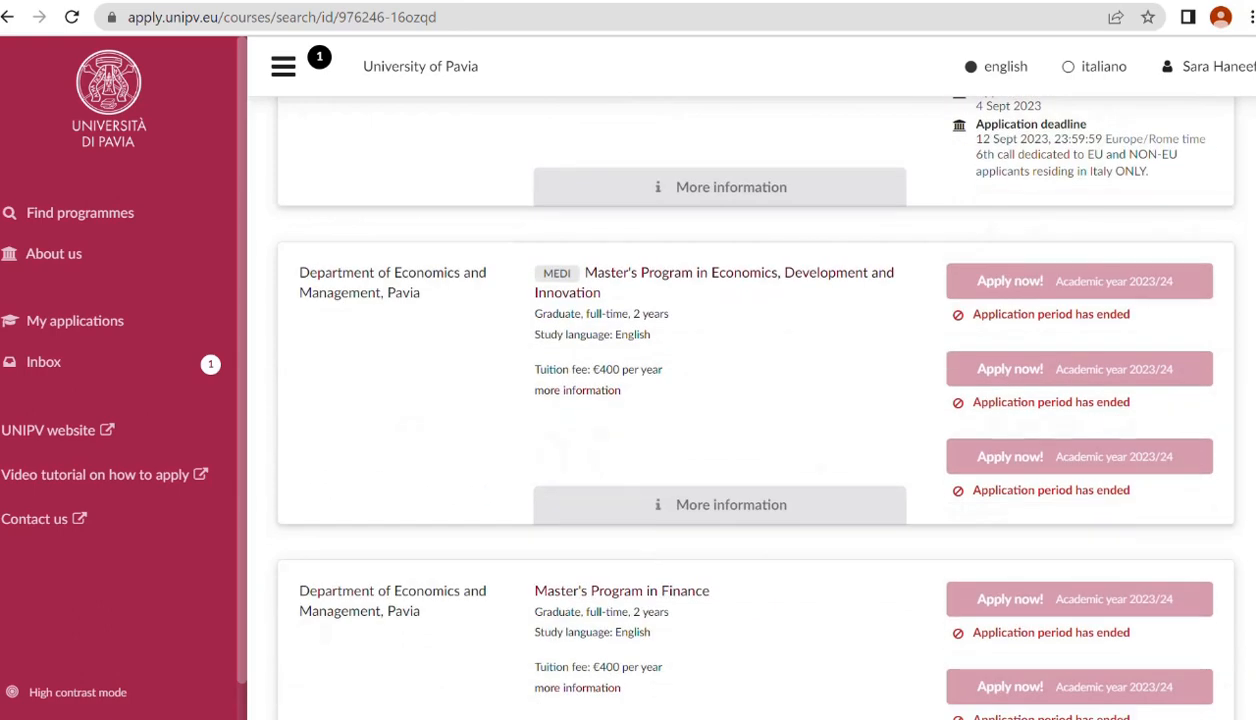
scroll(700, 400, "down", 2)
scroll(700, 400, "down", 1)
scroll(700, 400, "down", 5)
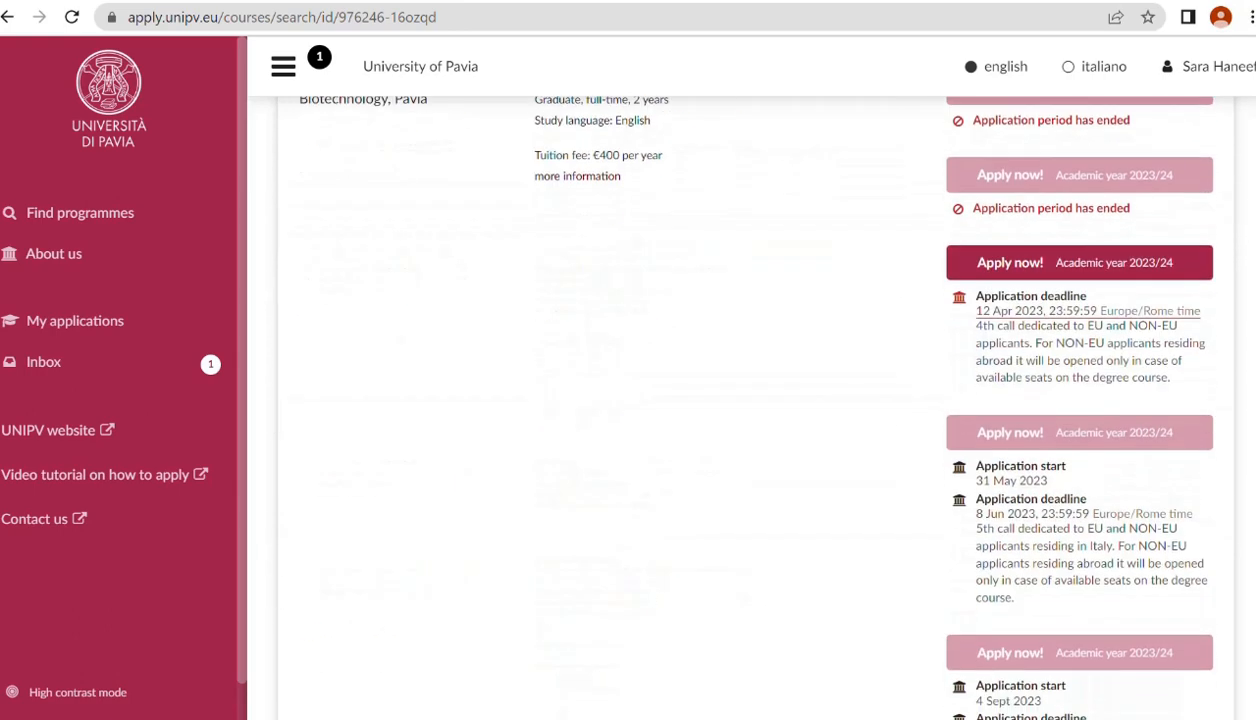
scroll(700, 400, "up", 3)
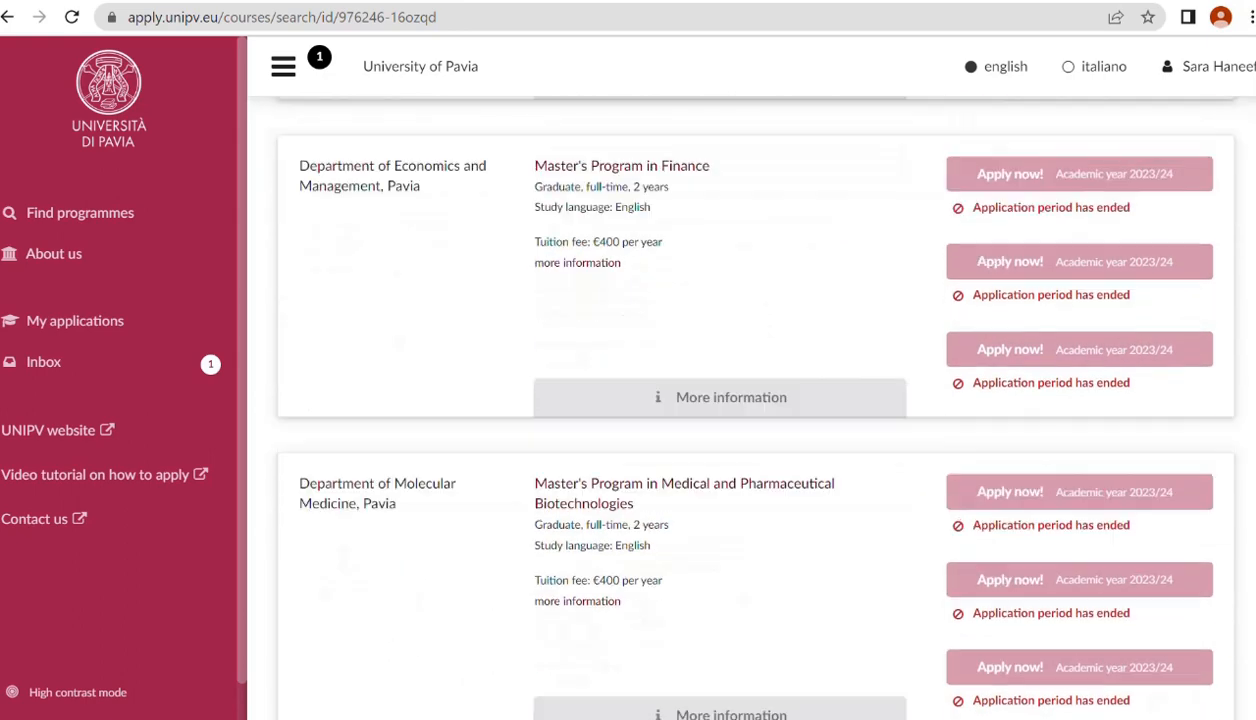
scroll(700, 400, "down", 5)
scroll(700, 400, "down", 4)
scroll(700, 400, "down", 1)
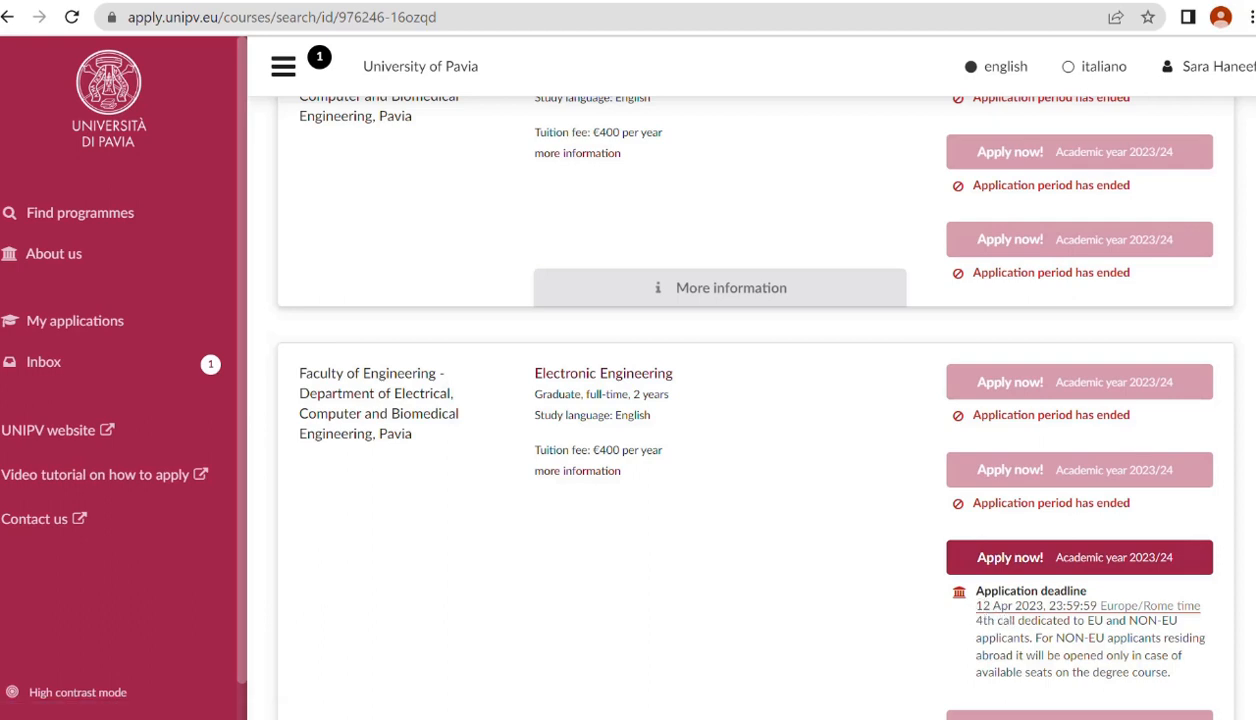
scroll(740, 400, "up", 5)
scroll(740, 400, "up", 3)
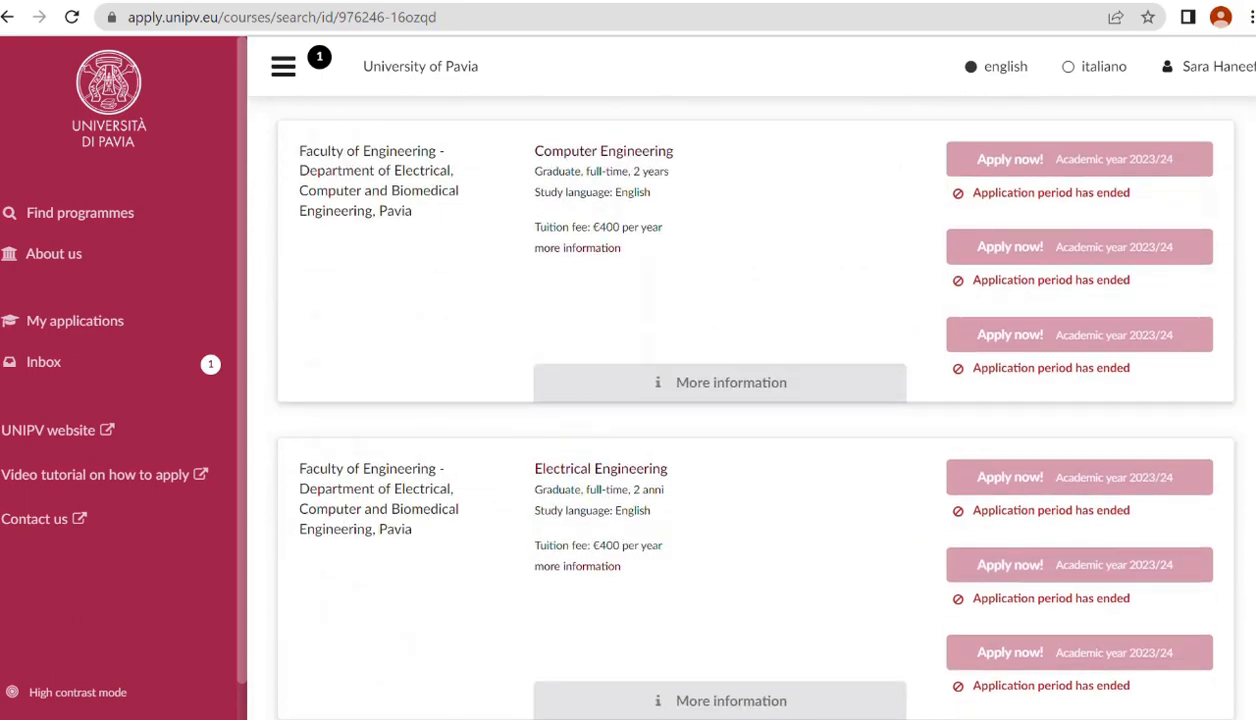
scroll(740, 400, "down", 10)
scroll(740, 400, "down", 3)
scroll(740, 400, "up", 5)
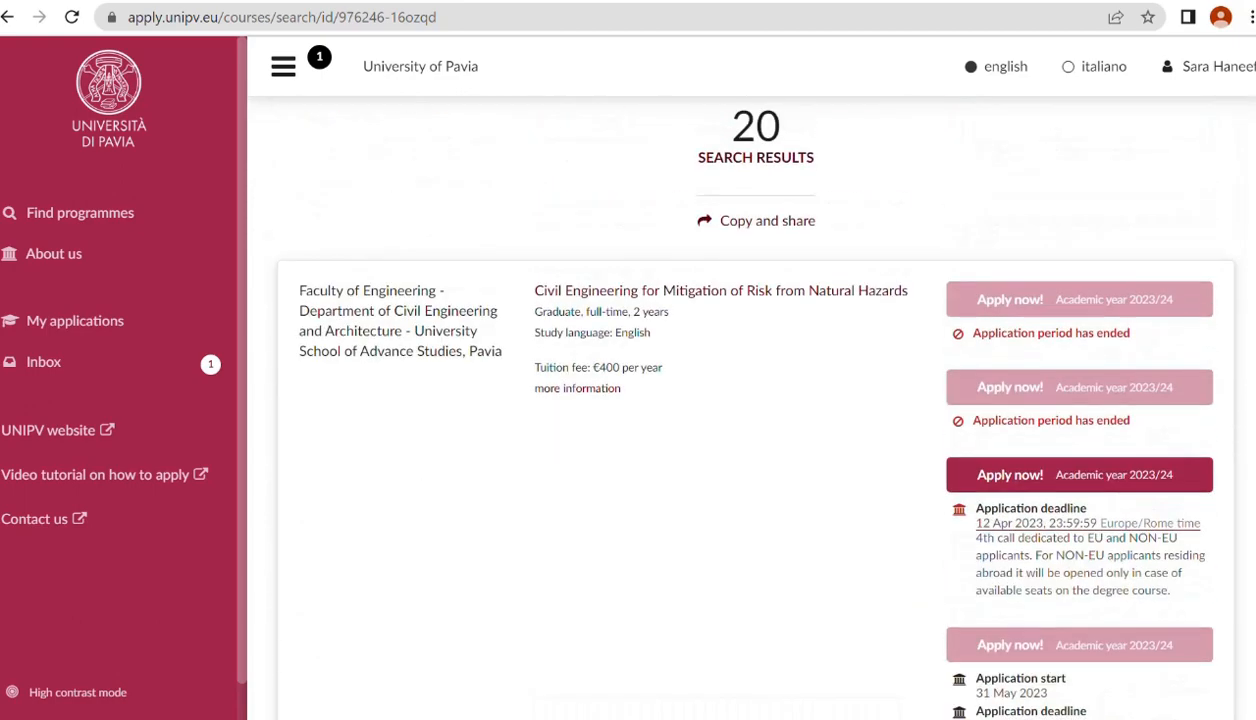
scroll(740, 400, "up", 3)
scroll(740, 400, "down", 10)
scroll(740, 400, "down", 5)
scroll(740, 400, "down", 3)
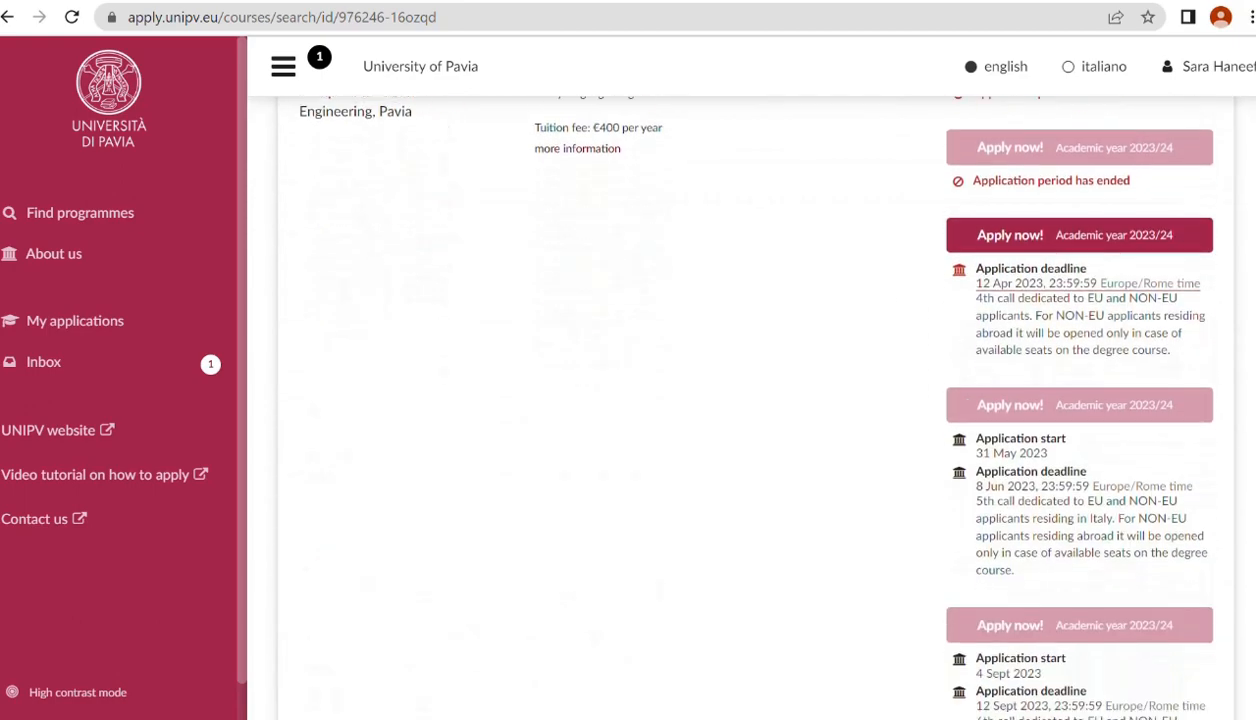
scroll(740, 400, "down", 3)
scroll(740, 400, "down", 3)
scroll(740, 400, "down", 3)
scroll(740, 400, "down", 3)
scroll(740, 400, "down", 4)
scroll(740, 400, "down", 2)
scroll(740, 400, "down", 4)
scroll(740, 400, "up", 1)
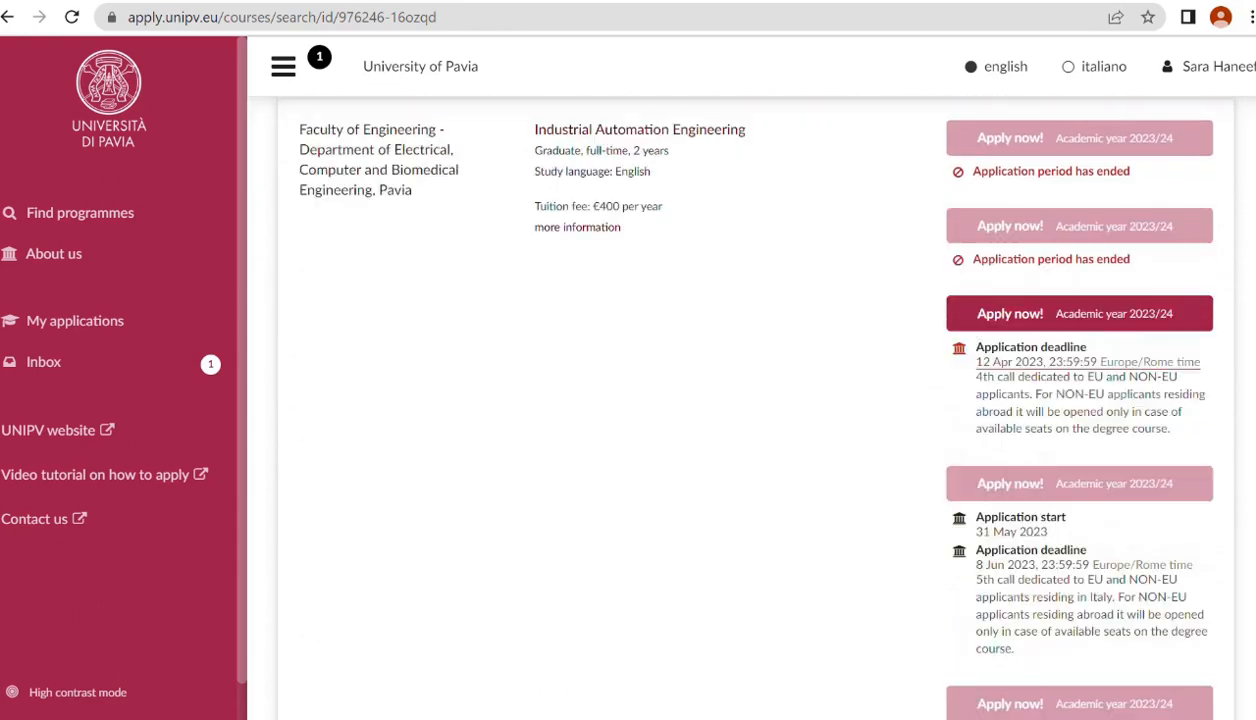
scroll(740, 400, "down", 2)
scroll(740, 400, "down", 1)
scroll(740, 400, "up", 5)
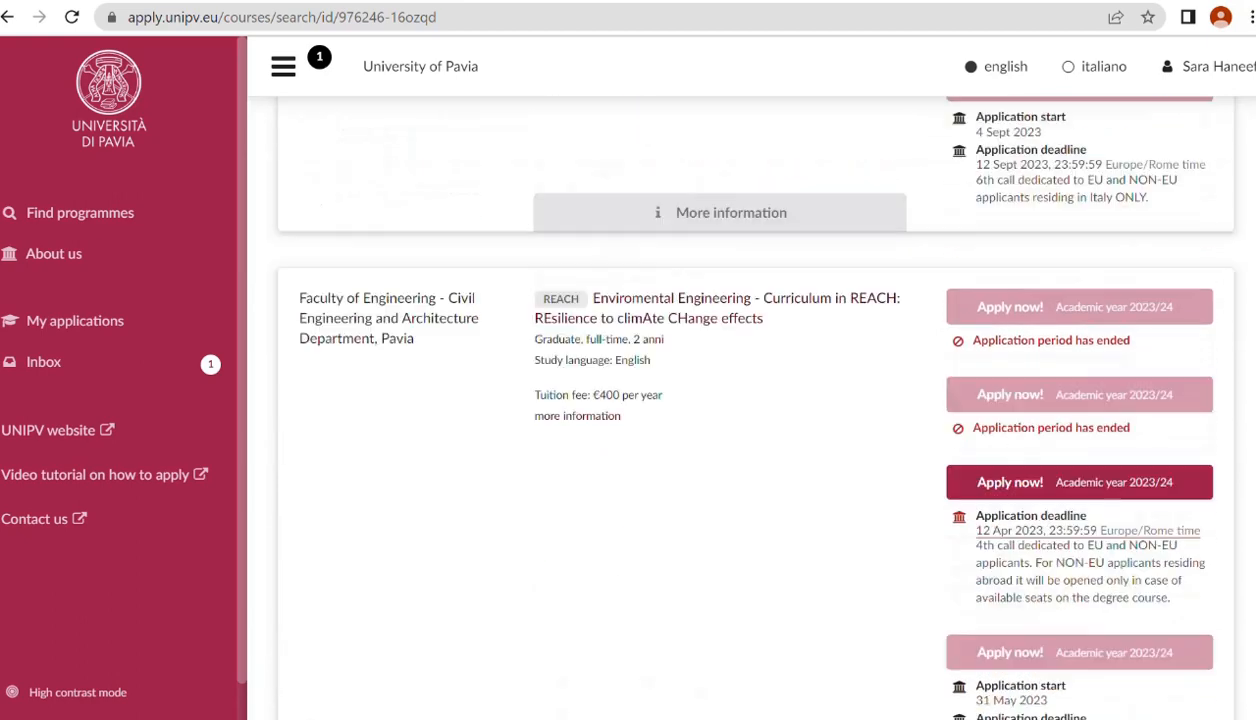
Step: Start an application for the Environmental Engineering REACH curriculum with the 12 Apr 2023 deadline
left_click(1012, 482)
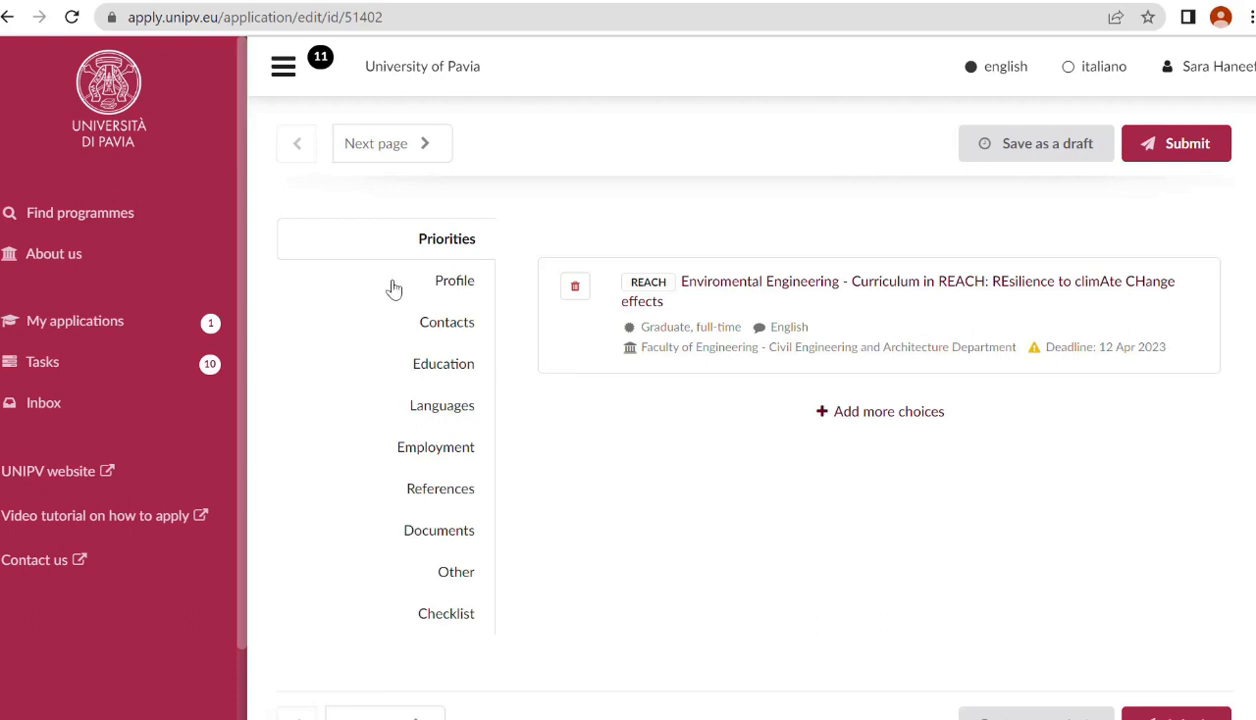
Step: Switch from Priorities to the Profile section of the draft application
left_click(448, 281)
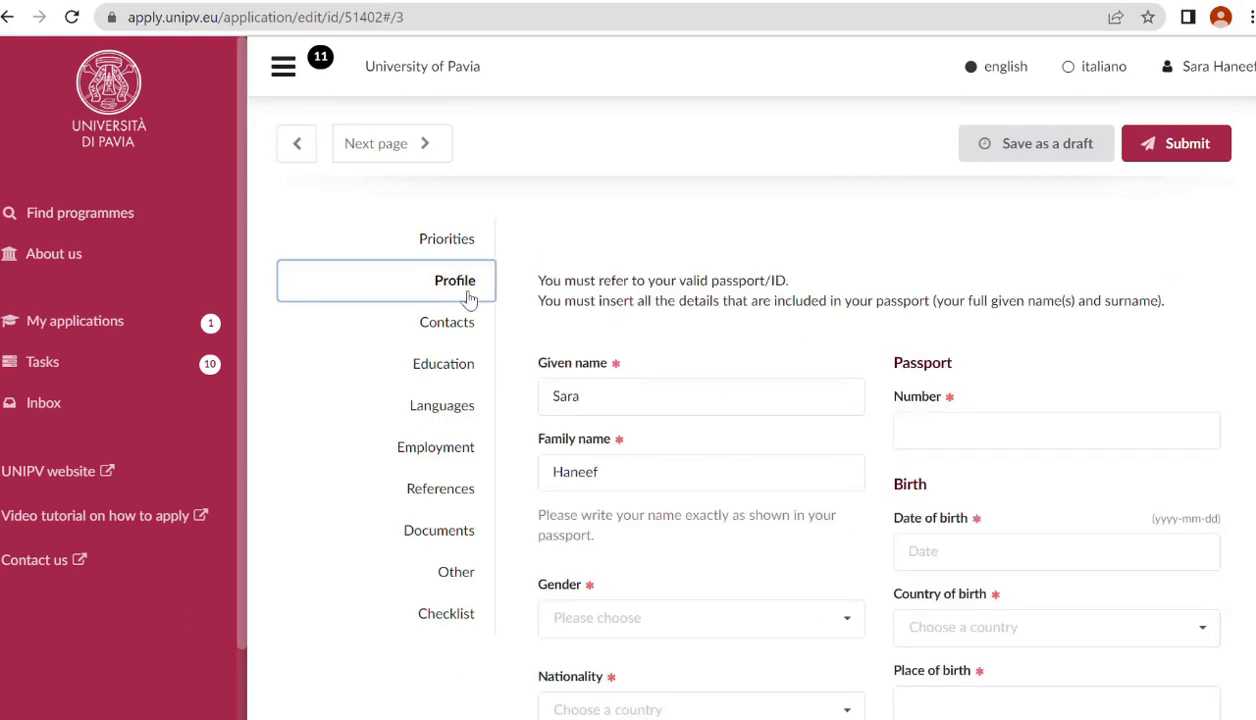
Step: Enter passport number 123456789 and pick 1990-01-01 as the date of birth
left_click(940, 430)
type("123456789")
left_click(940, 551)
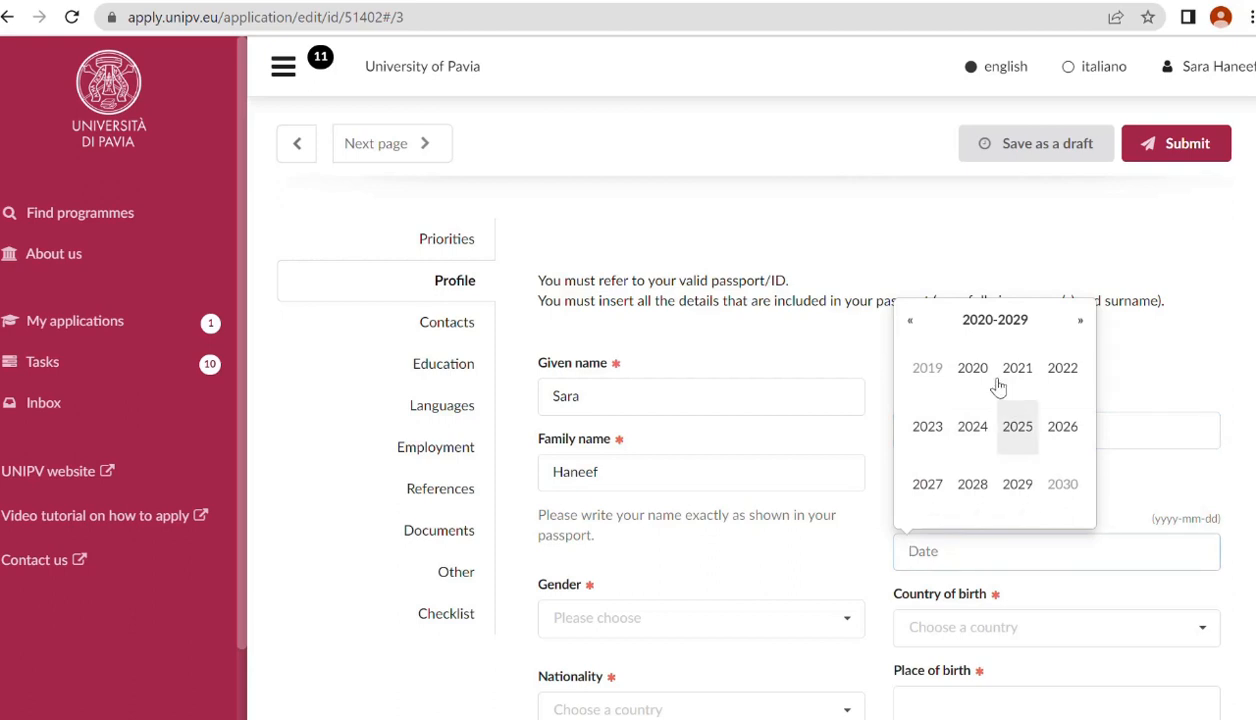
left_click(910, 319)
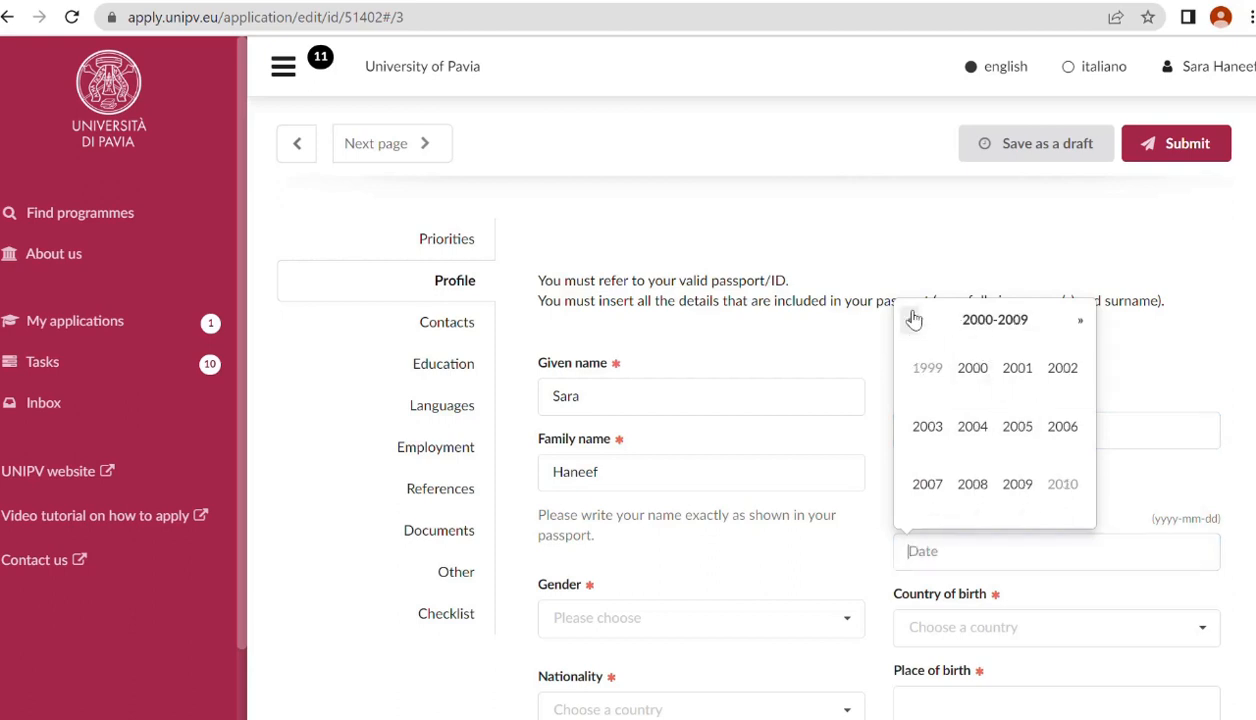
left_click(913, 319)
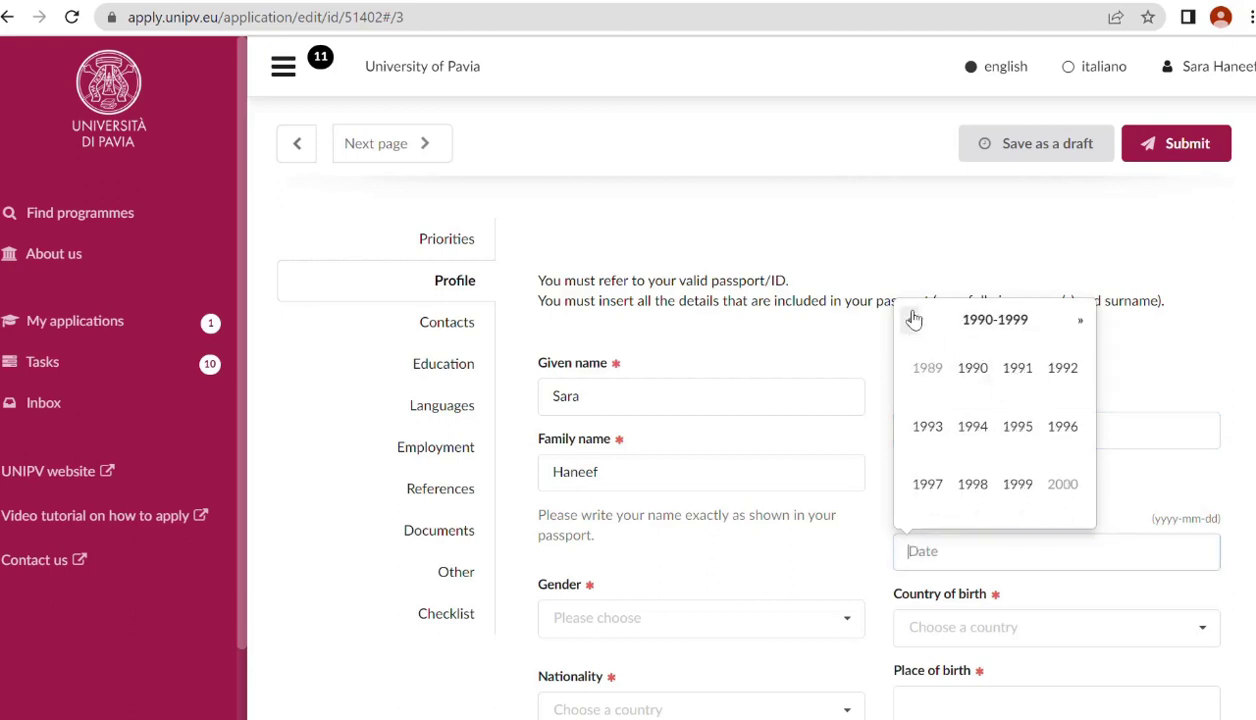
left_click(1081, 320)
left_click(972, 368)
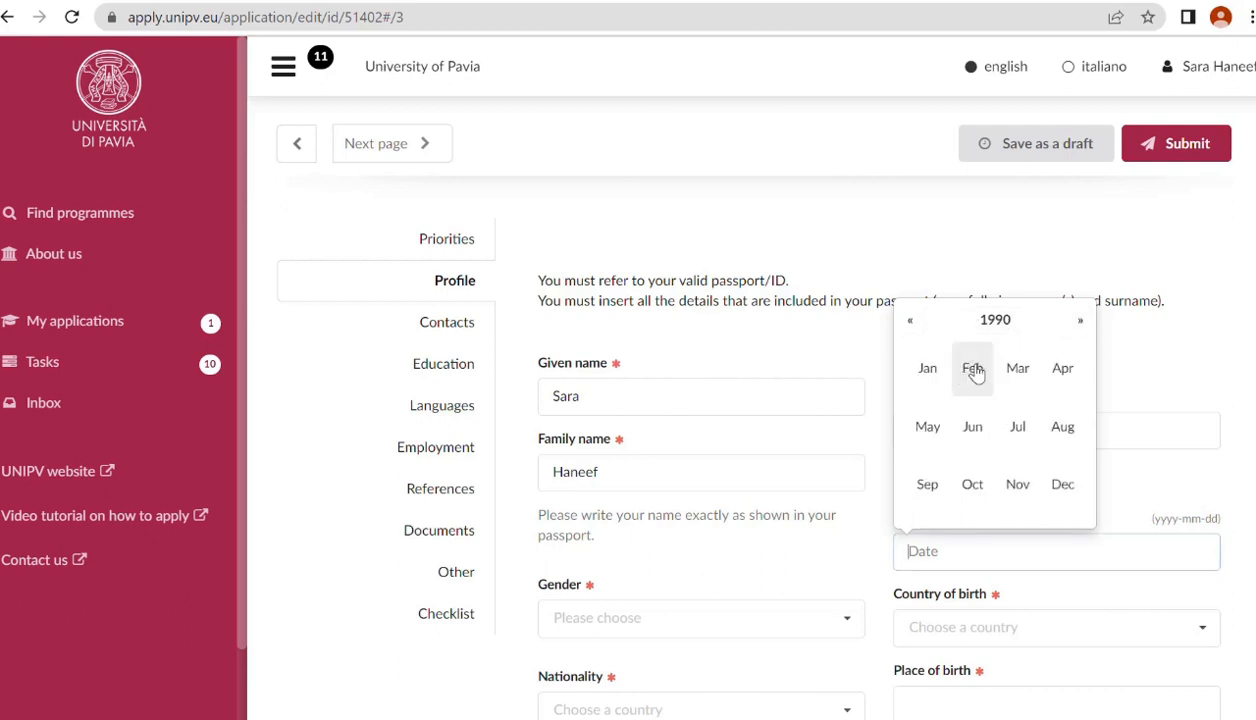
left_click(927, 368)
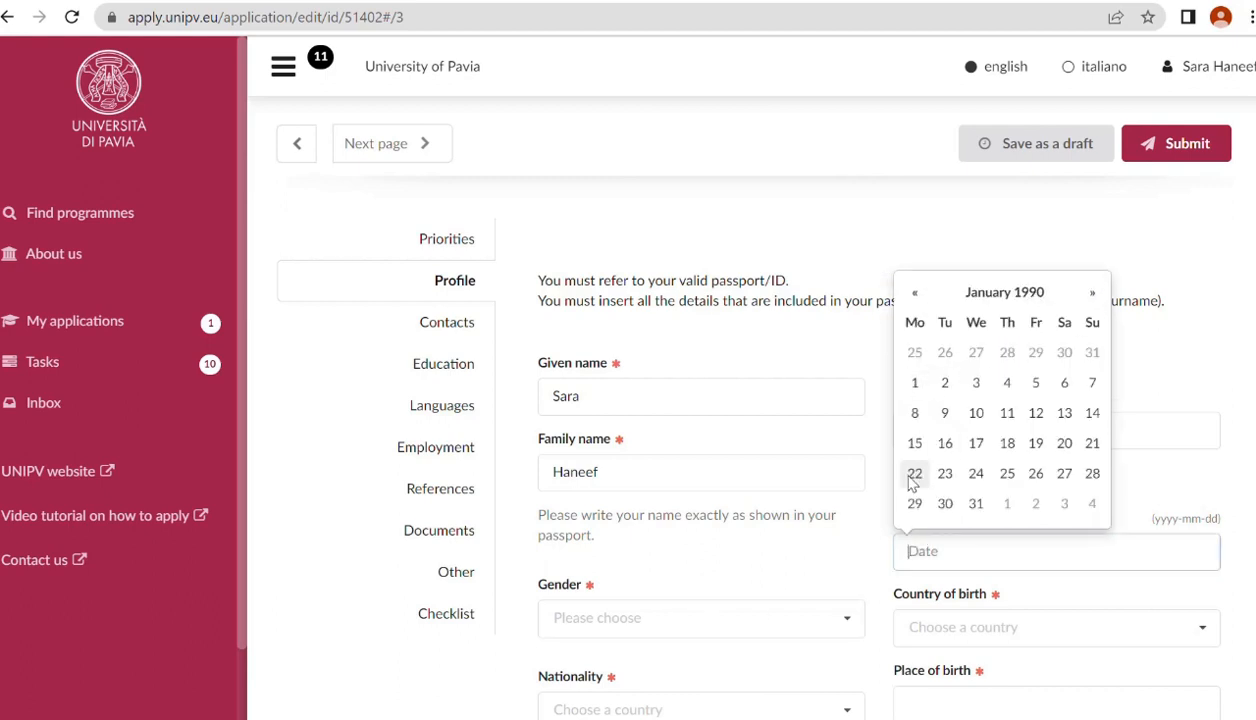
left_click(914, 382)
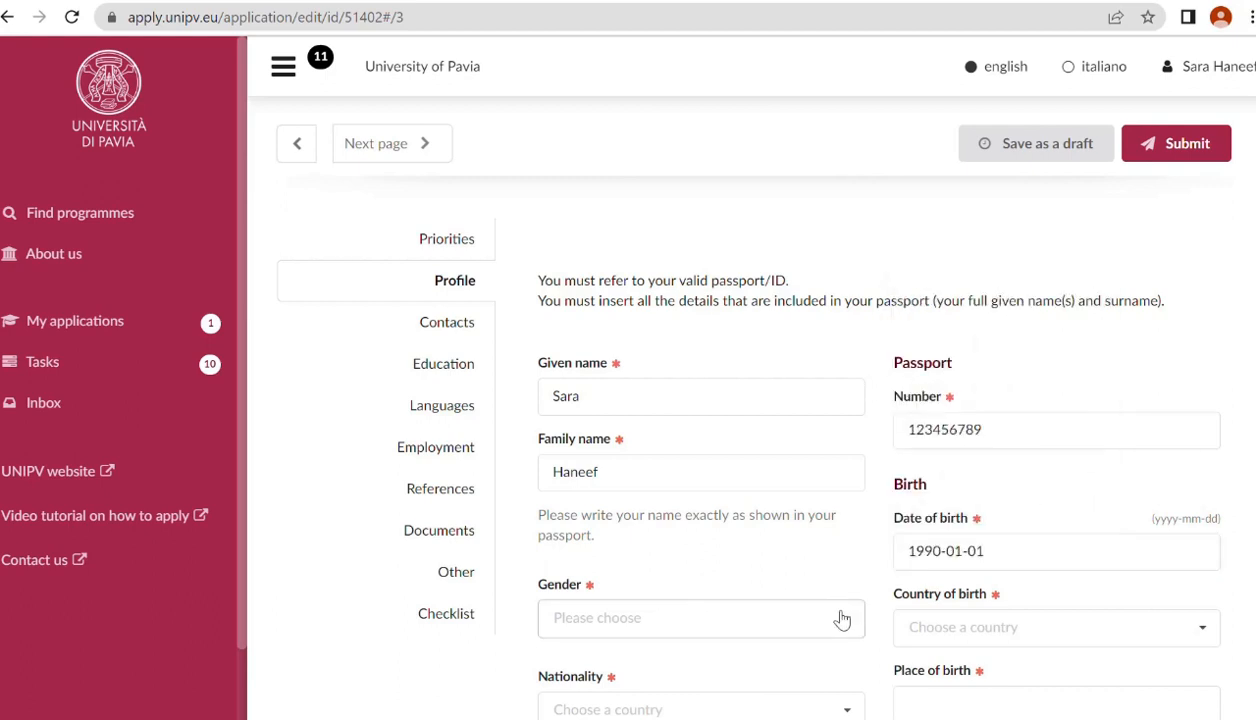
Step: Set gender female, country of birth Pakistan, place of birth Lahore and nationality Pakistan
left_click(843, 622)
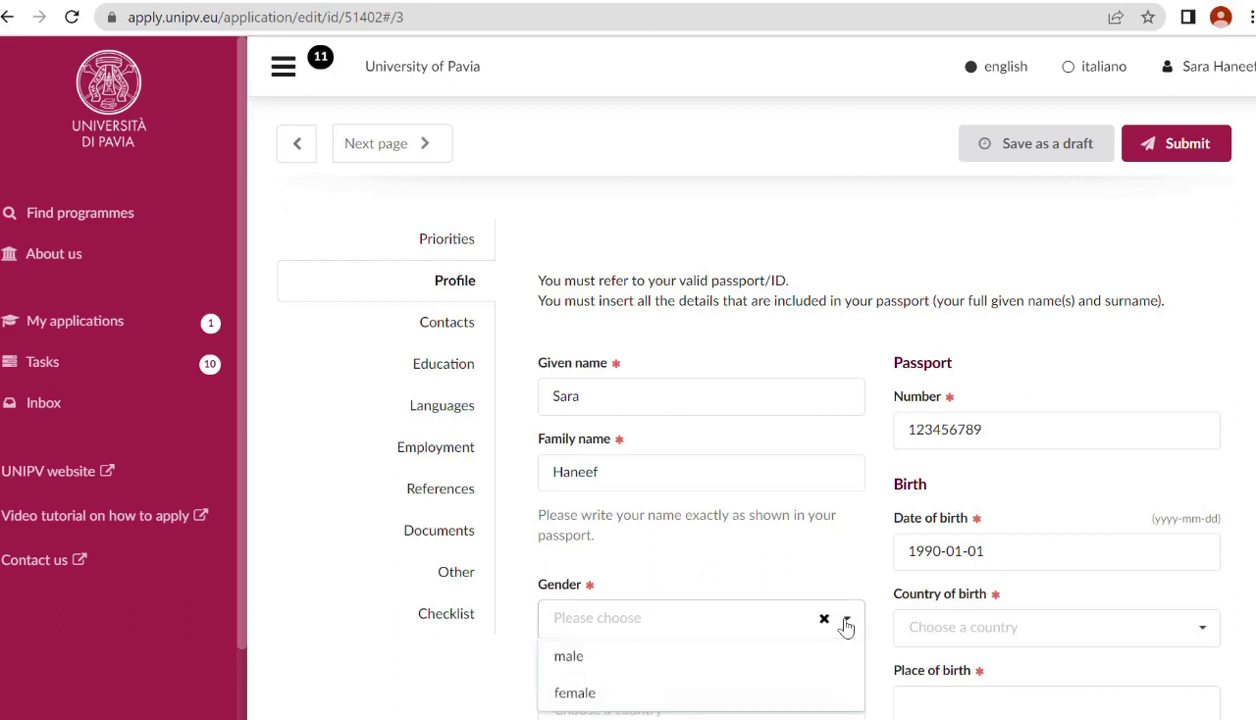
left_click(687, 697)
left_click(945, 627)
left_click(945, 627)
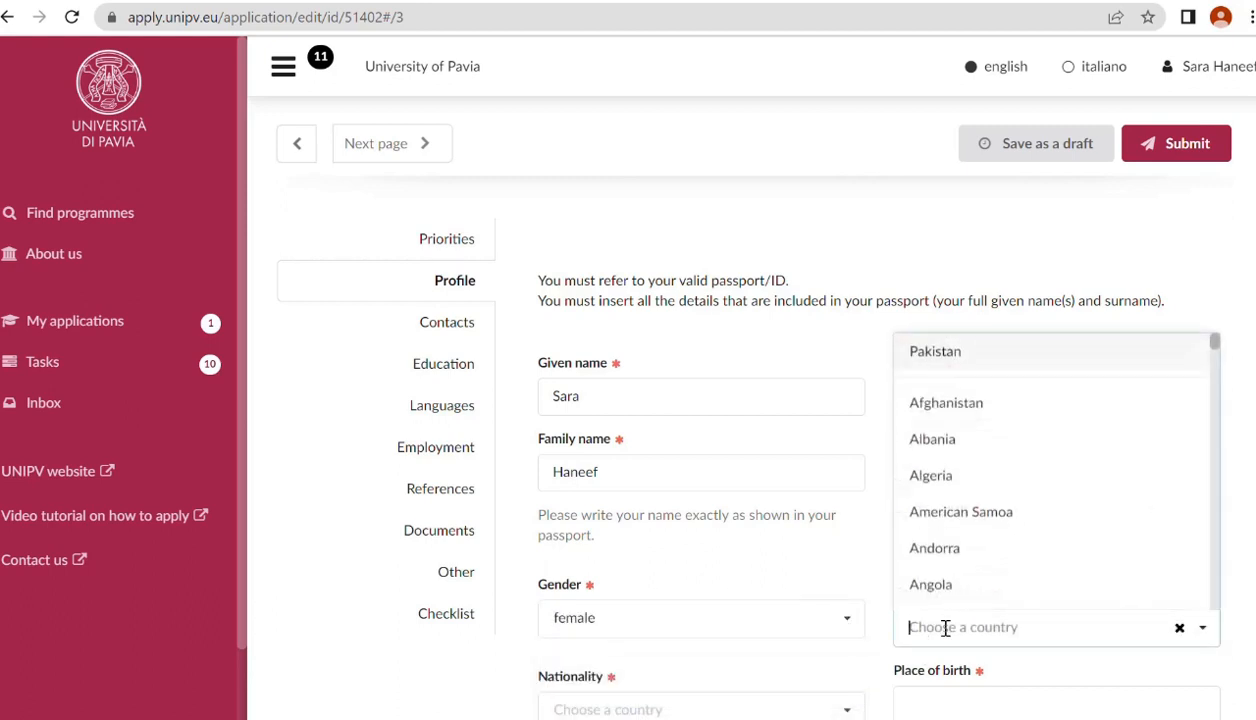
type("pakis")
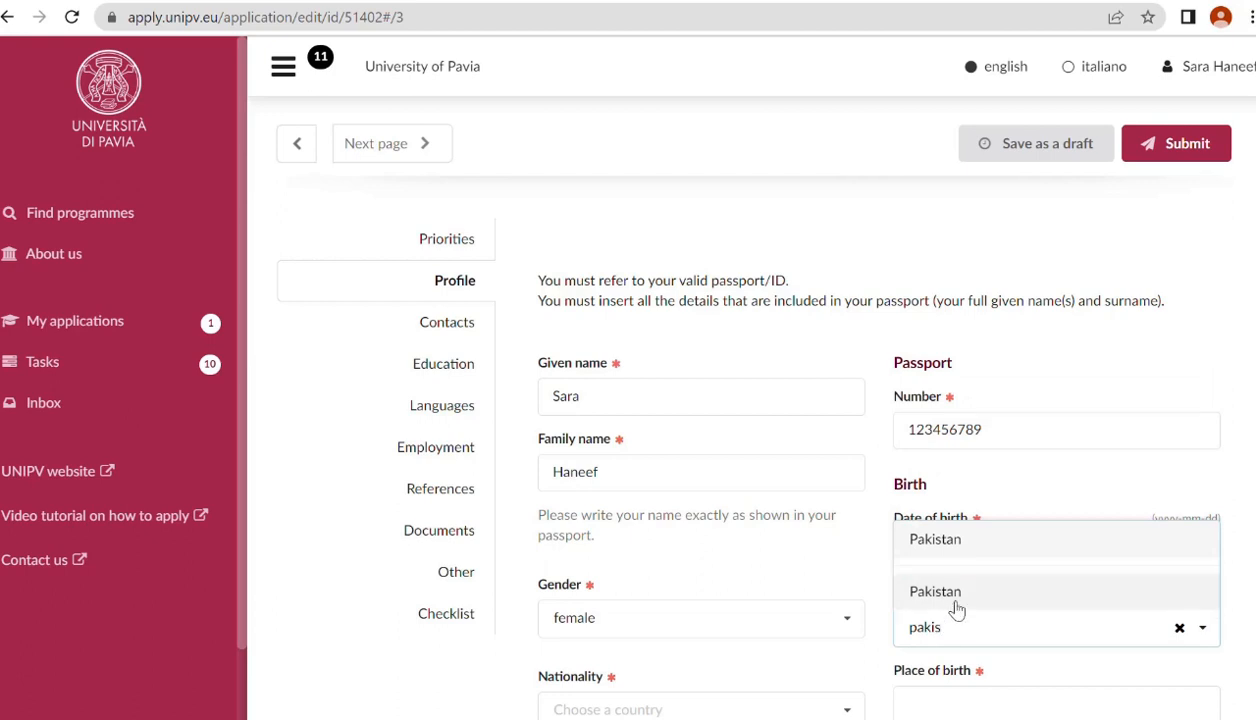
left_click(958, 591)
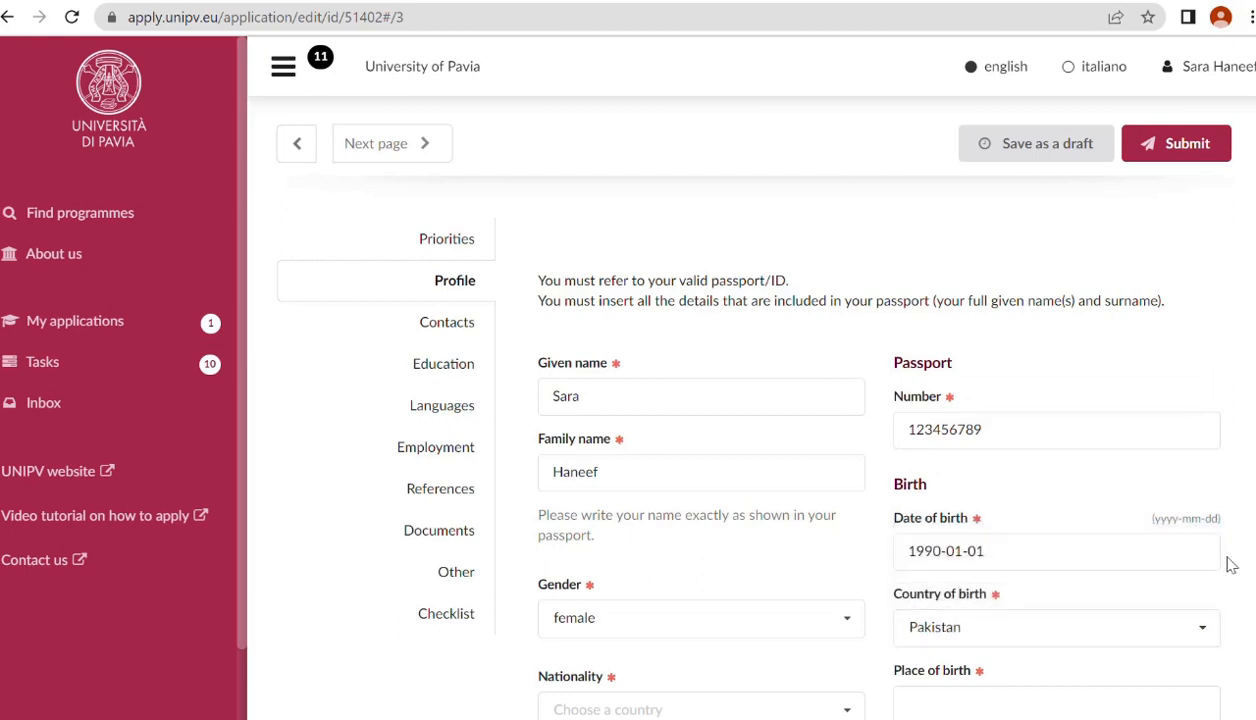
left_click(992, 690)
type("Lahore")
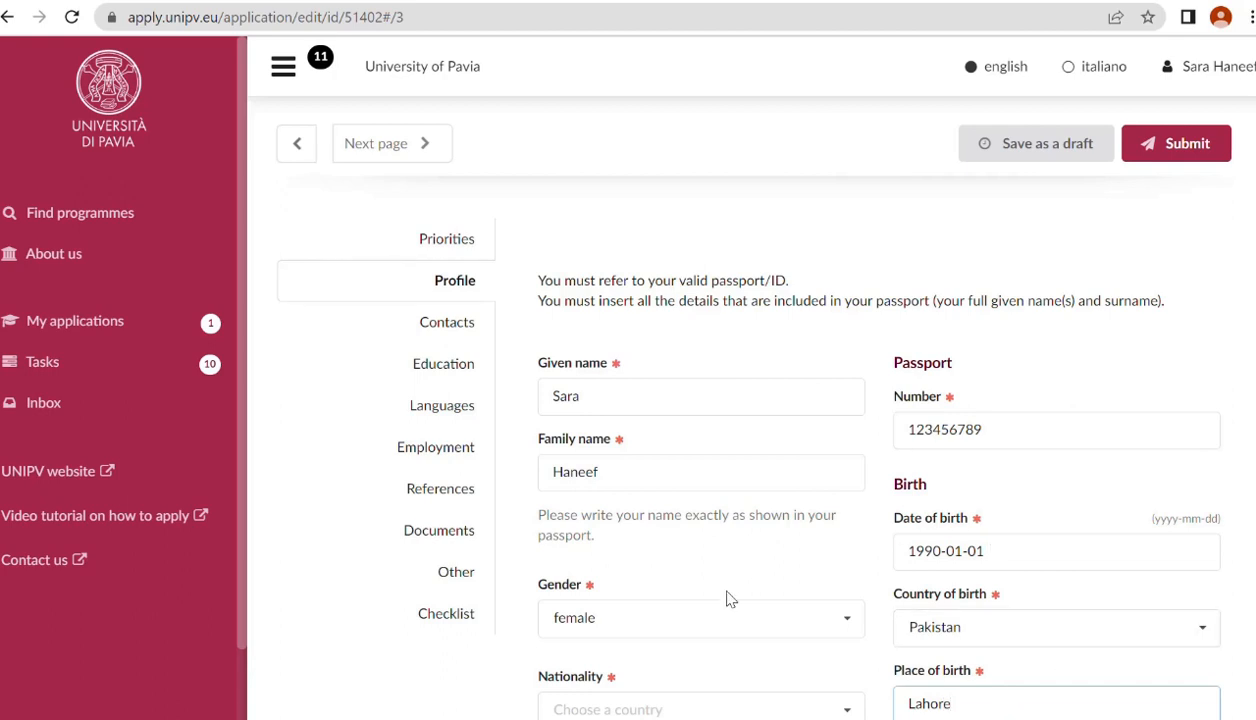
left_click(628, 709)
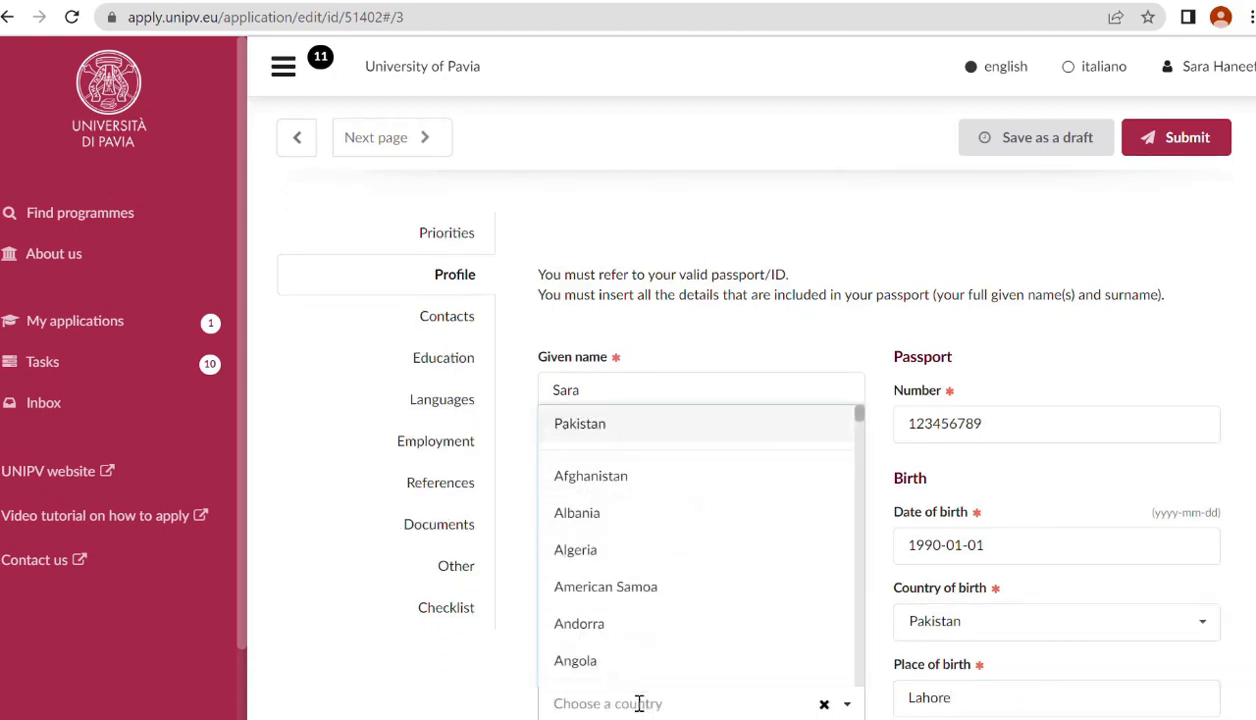
type("pakis")
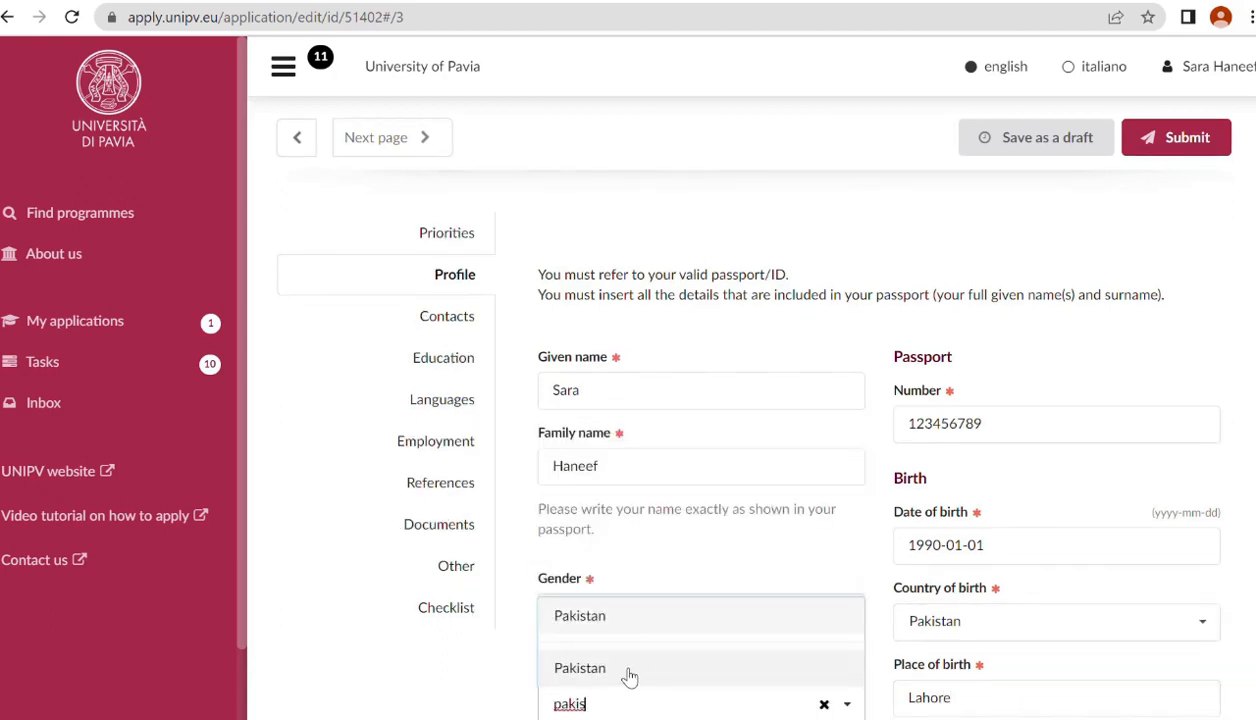
left_click(629, 676)
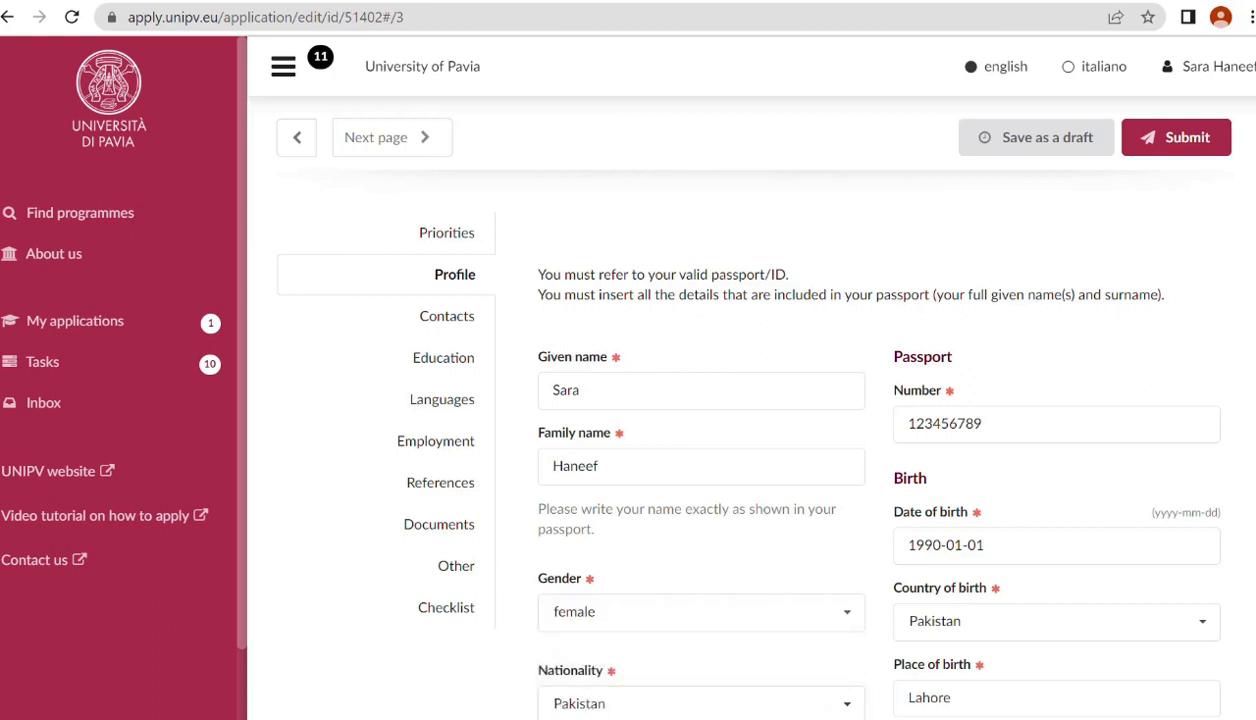
scroll(880, 450, "down", 3)
scroll(880, 450, "down", 3)
scroll(880, 450, "down", 3)
scroll(880, 450, "down", 2)
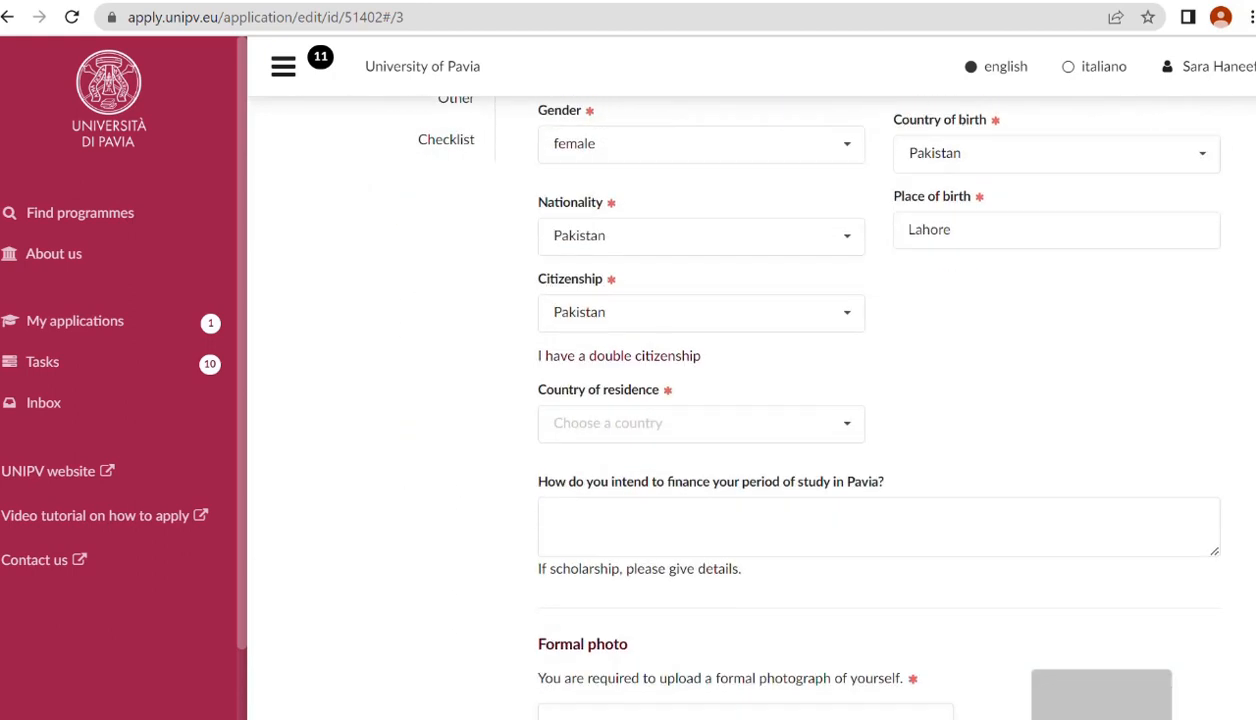
Step: Set country of residence to Pakistan and leave the financing answer blank
left_click(645, 422)
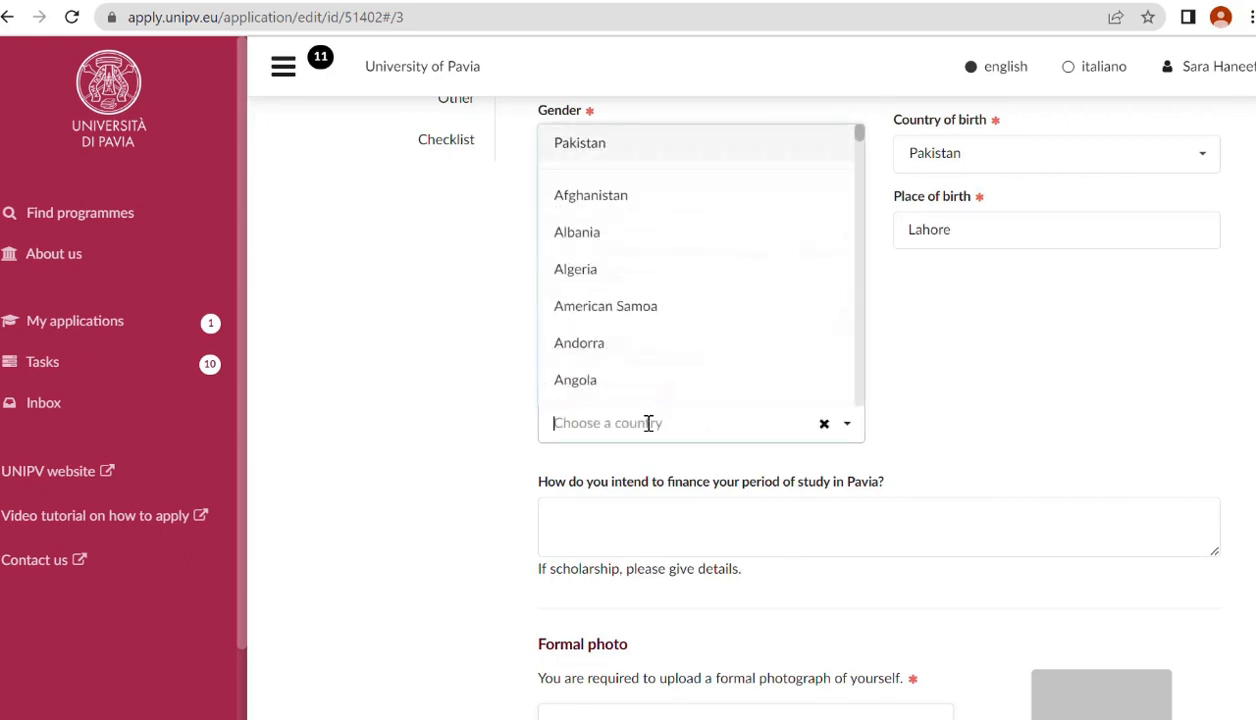
type("pakistan")
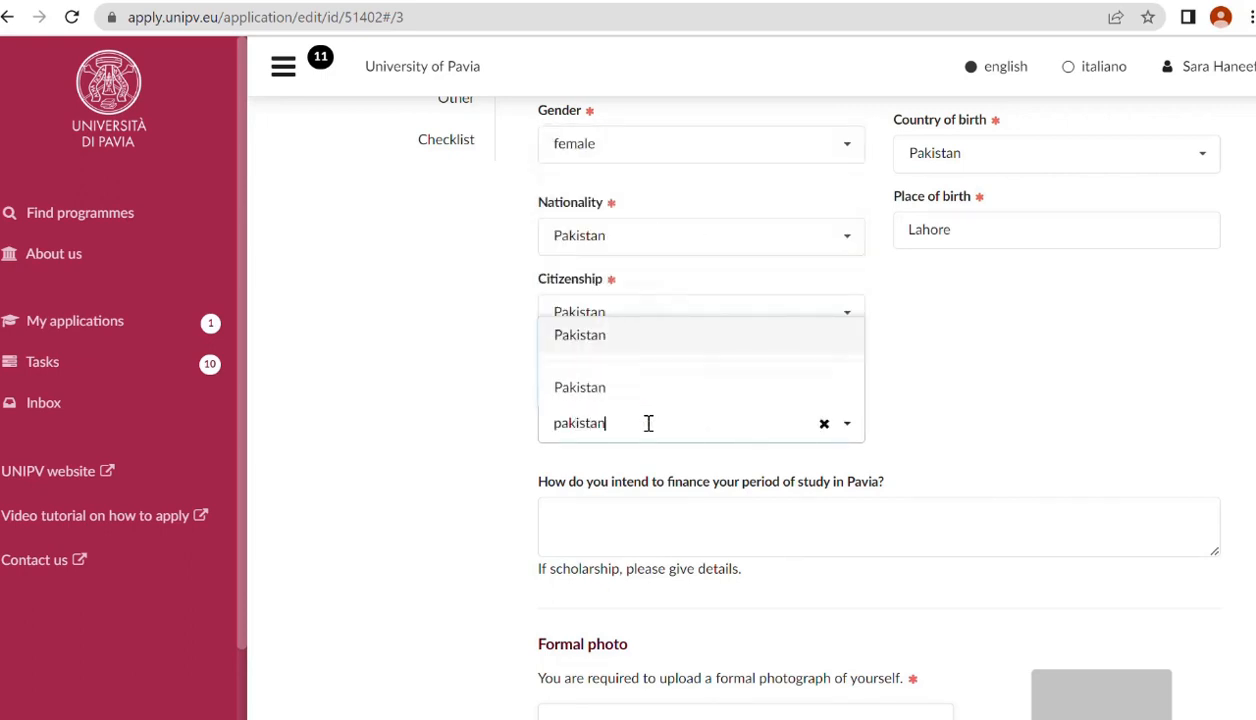
left_click(596, 391)
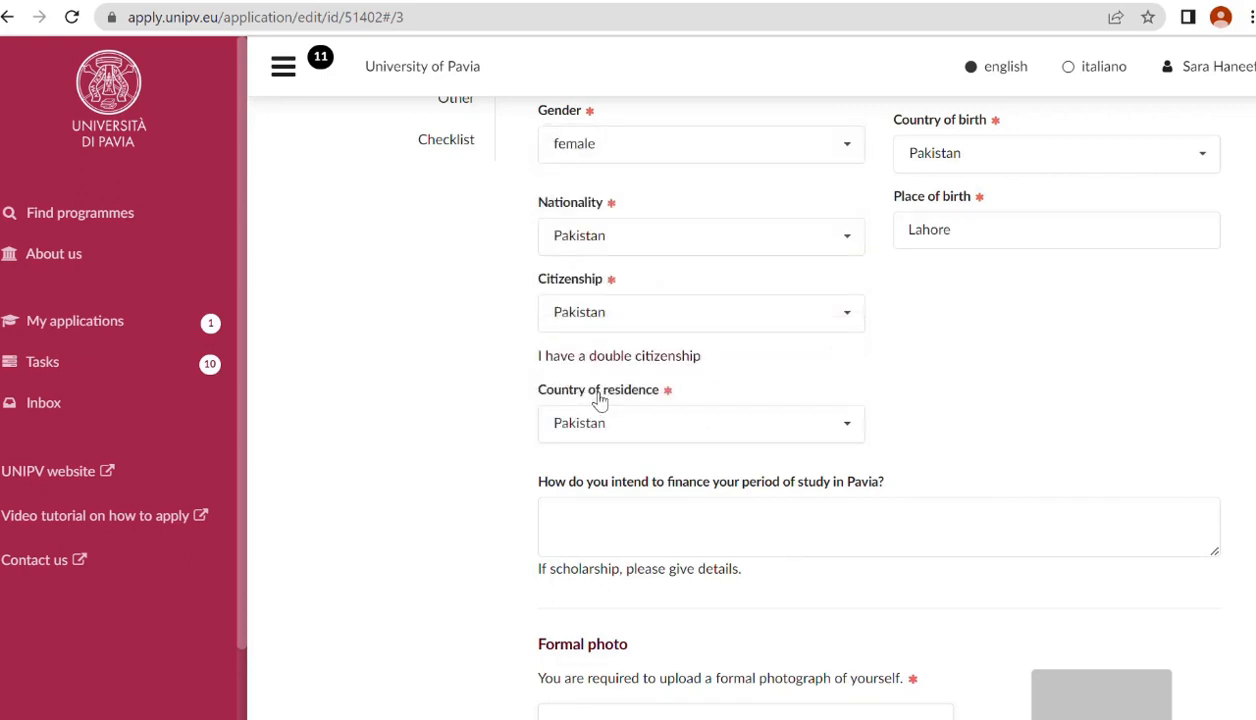
left_click(666, 533)
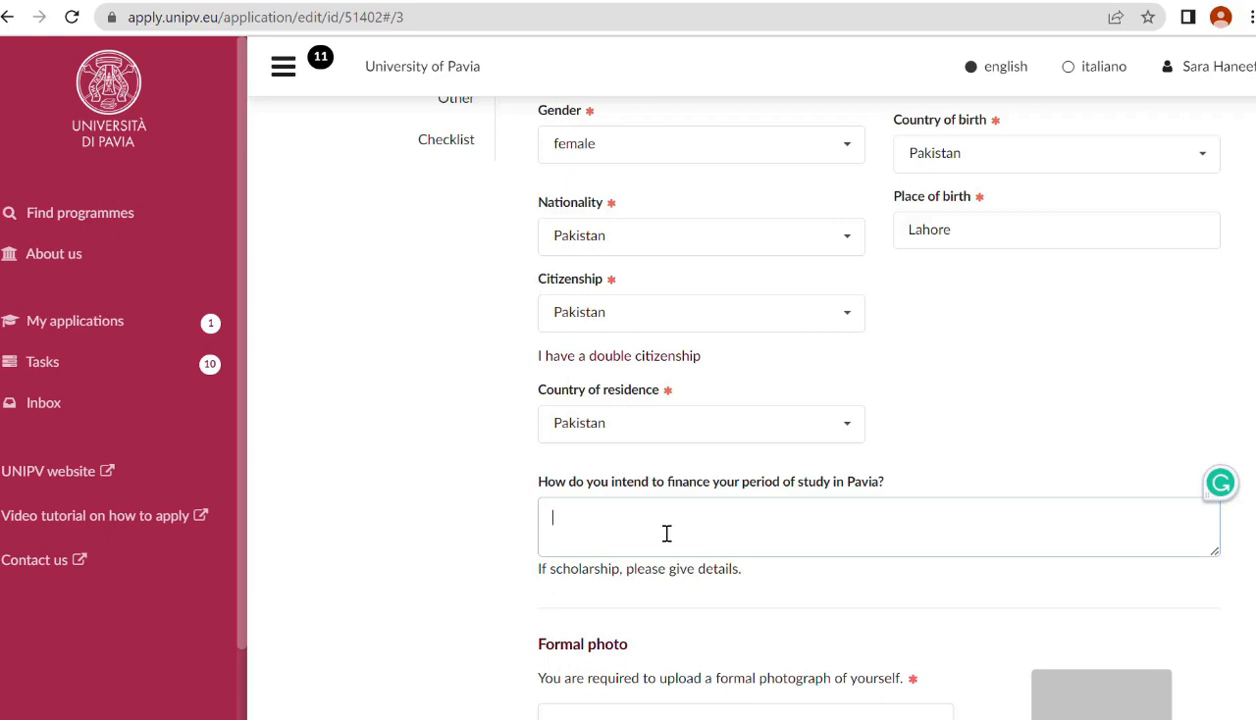
left_click(478, 529)
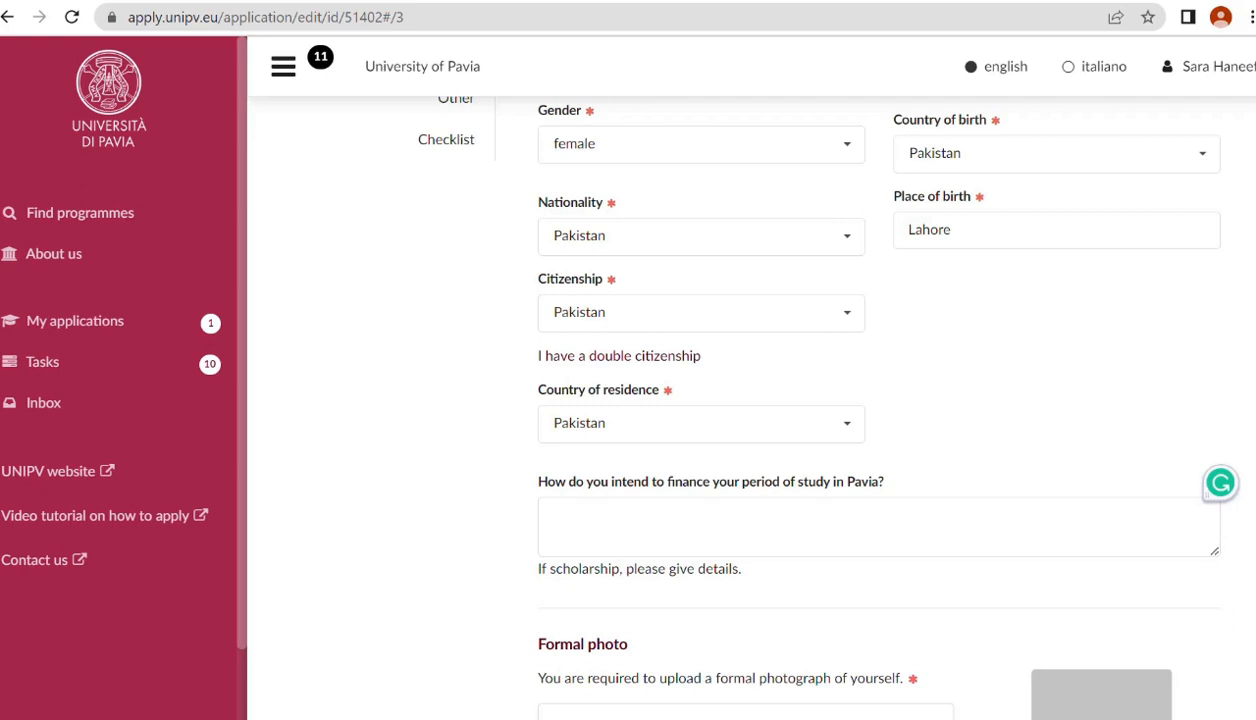
scroll(800, 400, "down", 3)
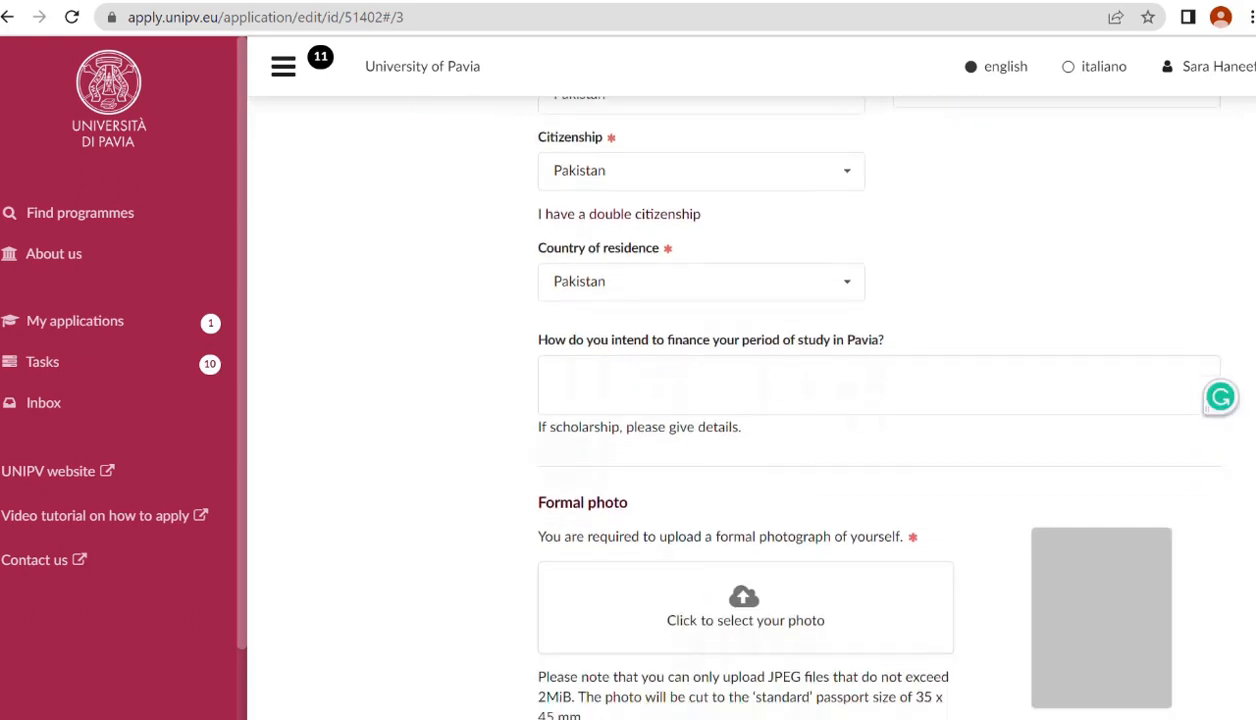
scroll(800, 400, "down", 2)
scroll(800, 400, "down", 1)
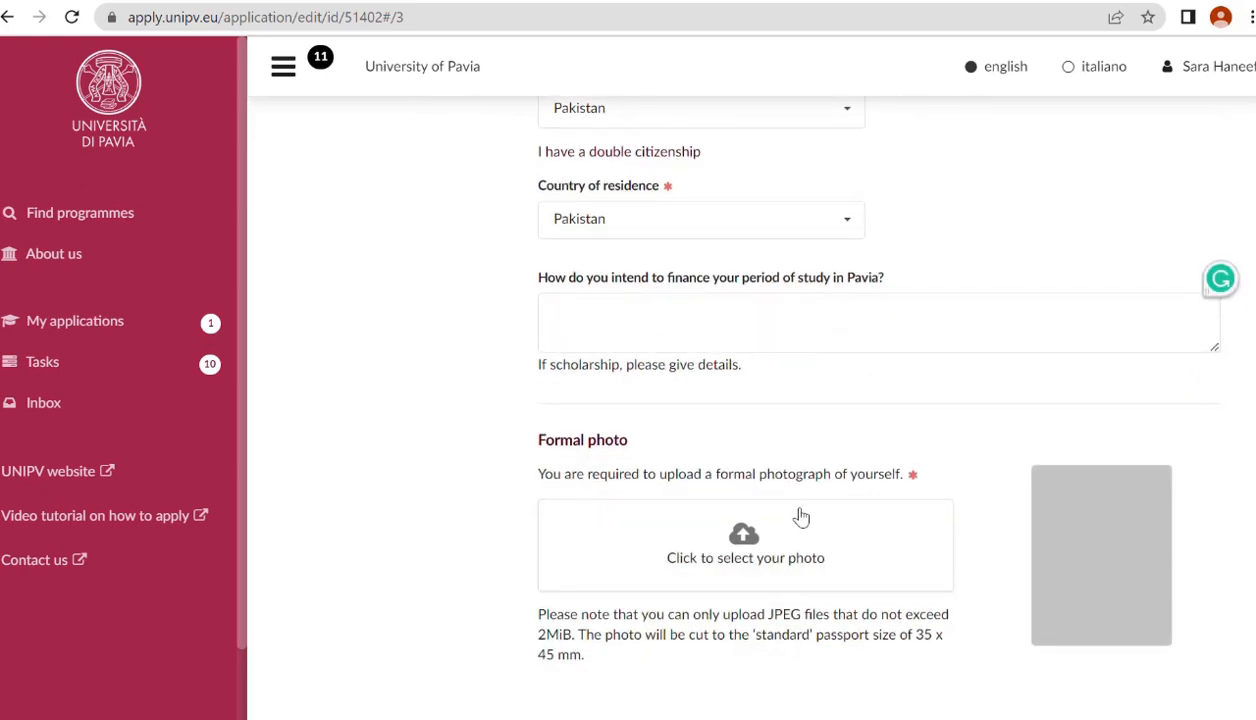
Step: Choose the portrait image from the photo folder as the formal application photo
left_click(743, 537)
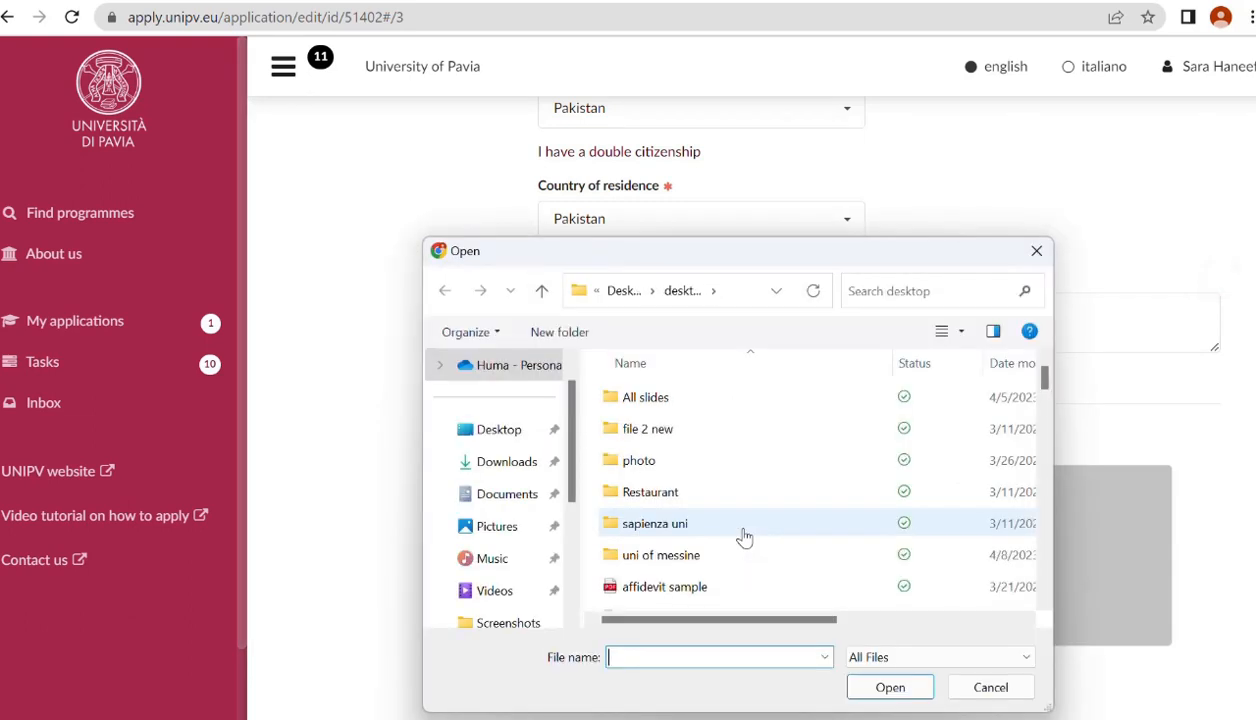
double_click(639, 460)
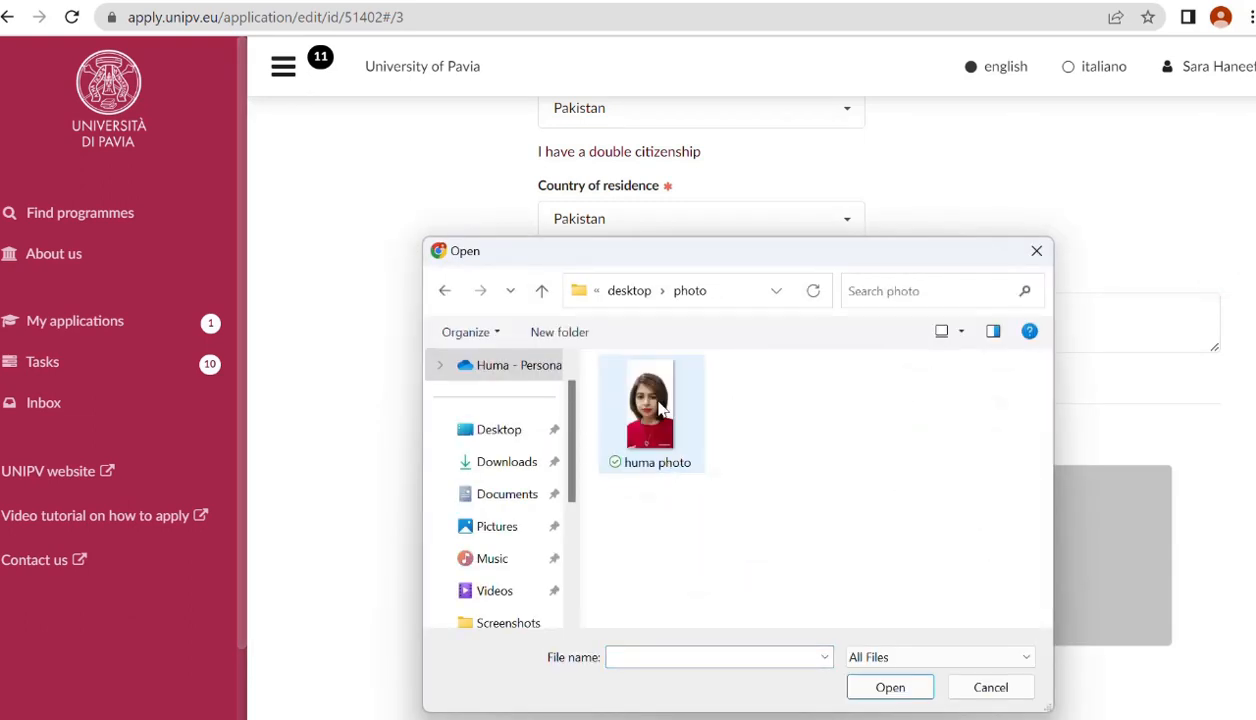
double_click(655, 420)
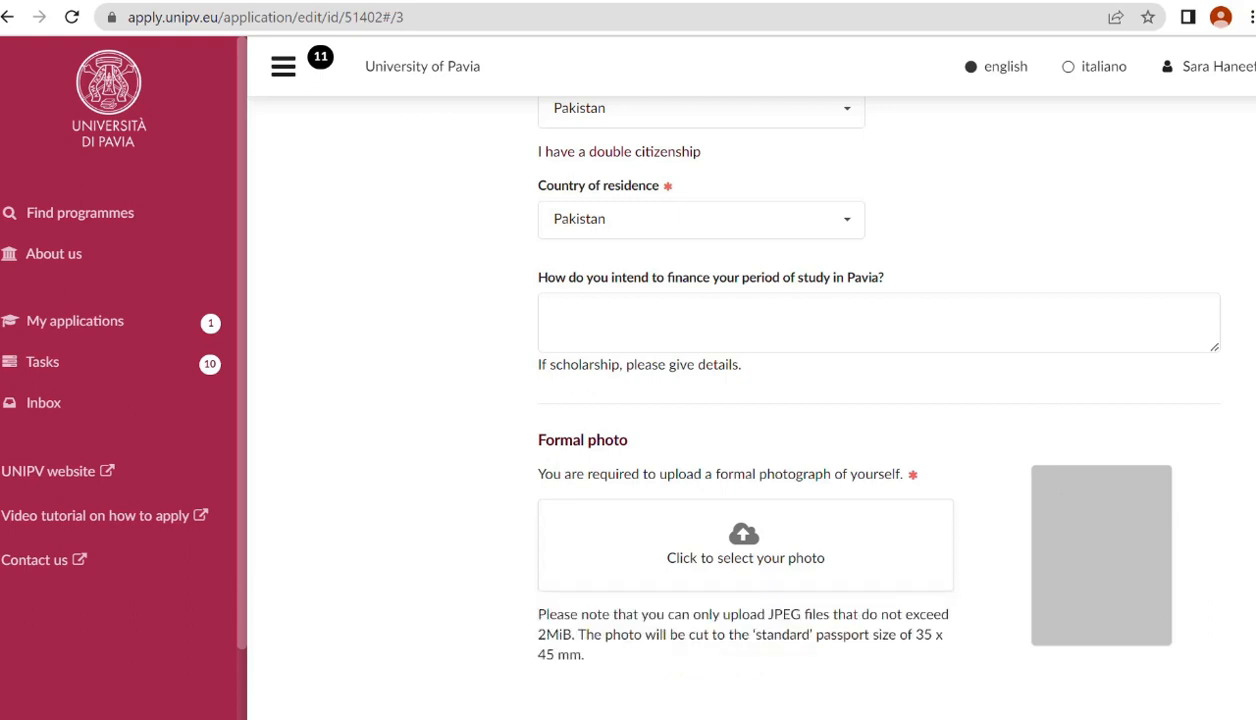
scroll(1010, 550, "down", 2)
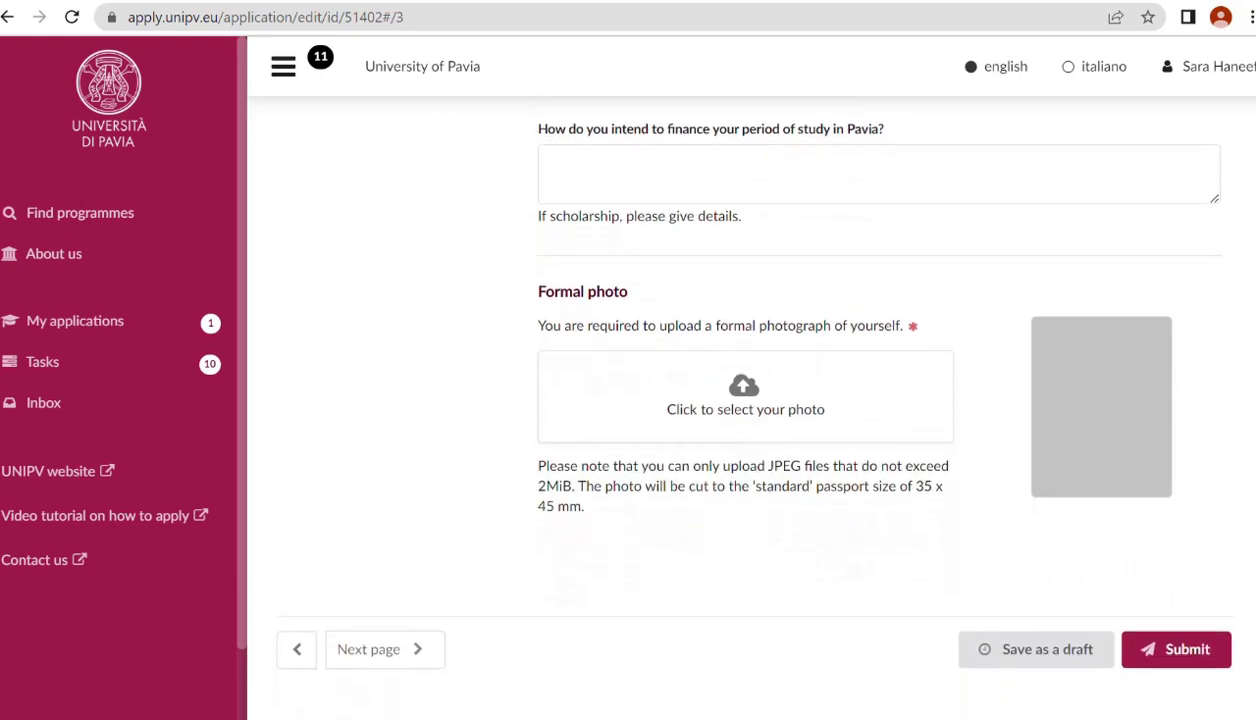
Step: Add an Education entry: Bachelor of Science, status valid, institution University of Punjab
left_click(383, 654)
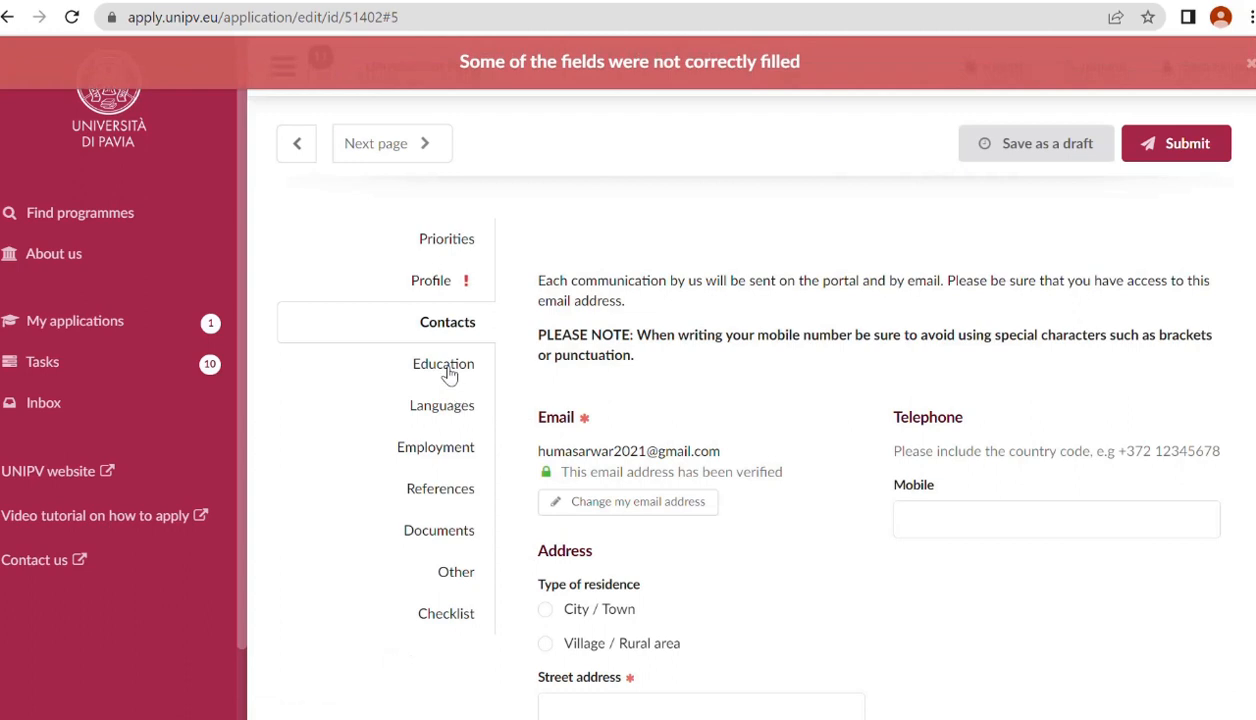
left_click(449, 366)
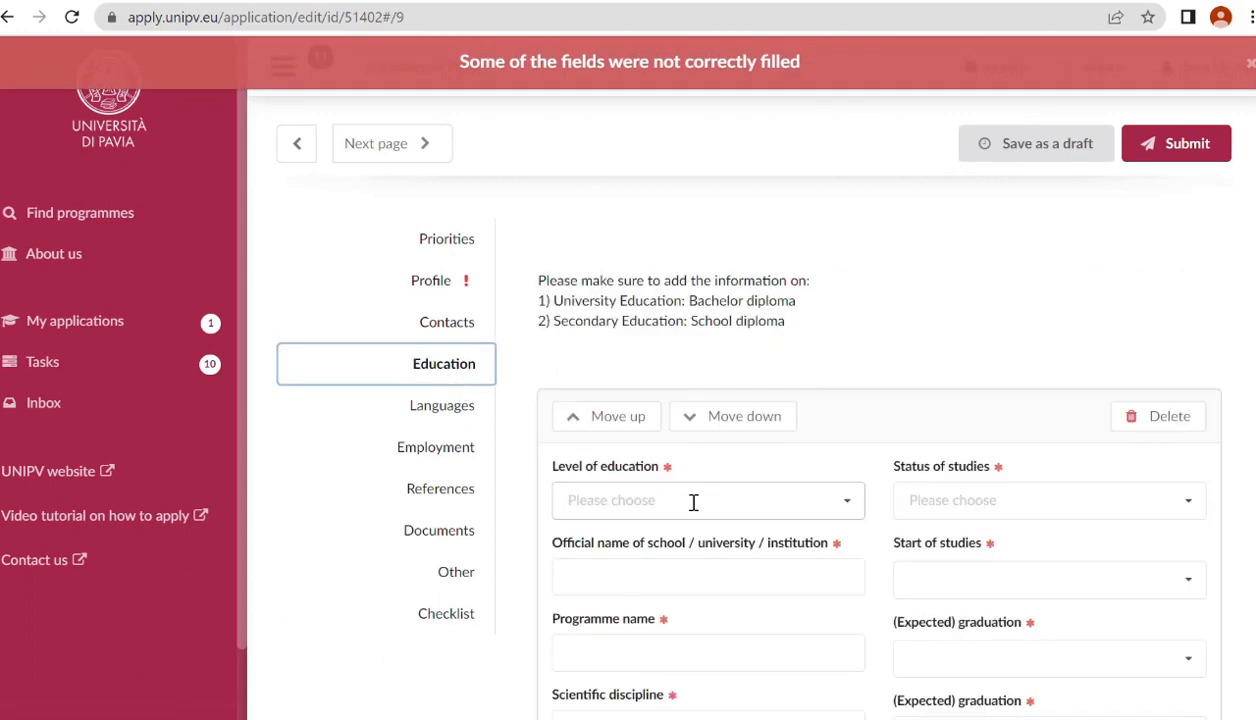
left_click(851, 505)
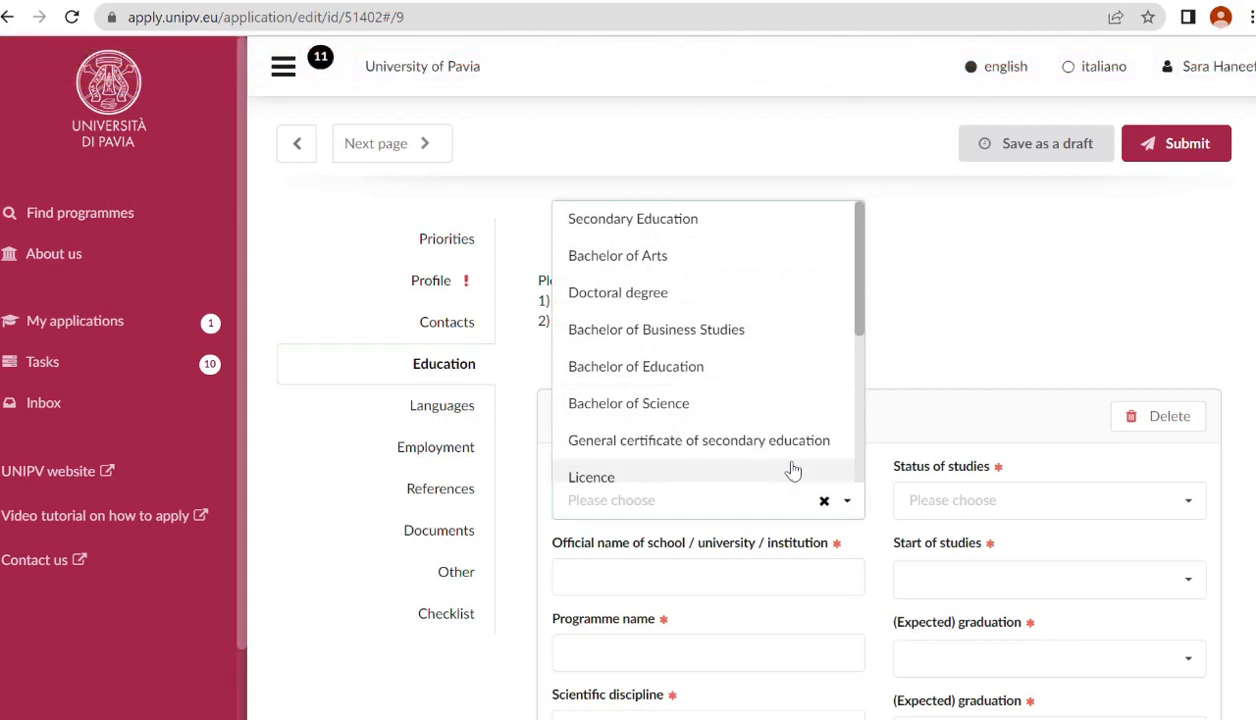
left_click(665, 403)
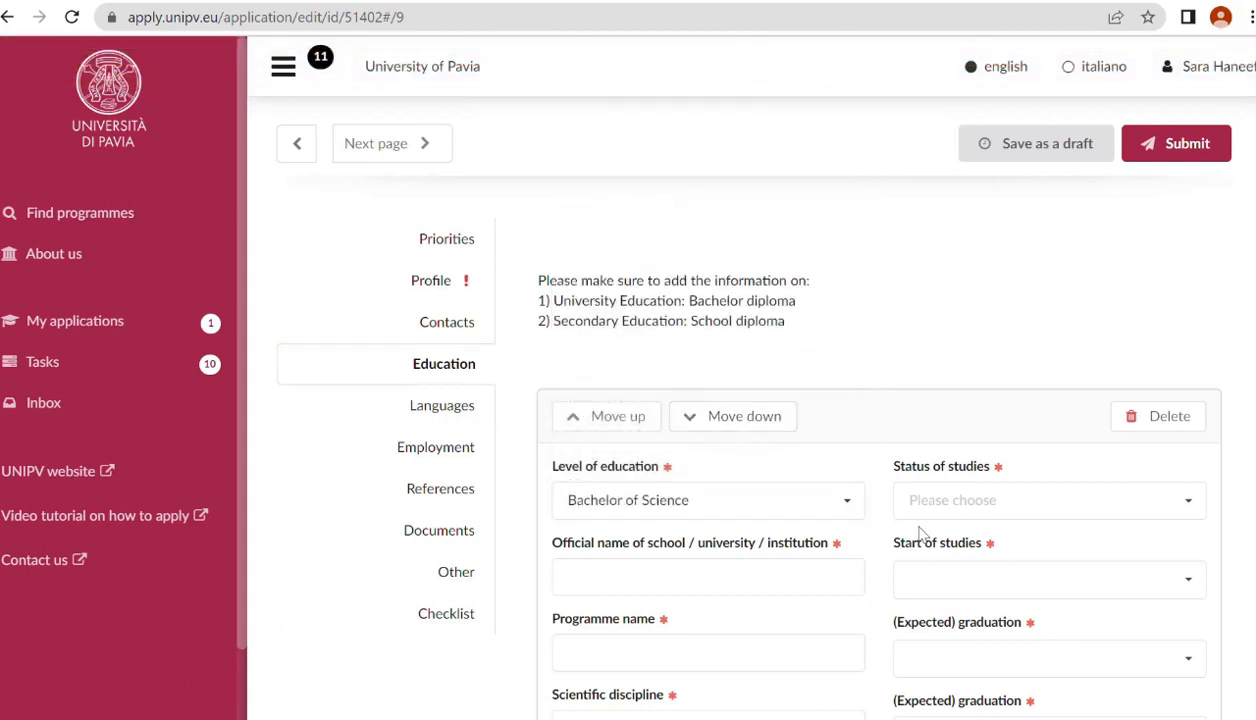
left_click(960, 500)
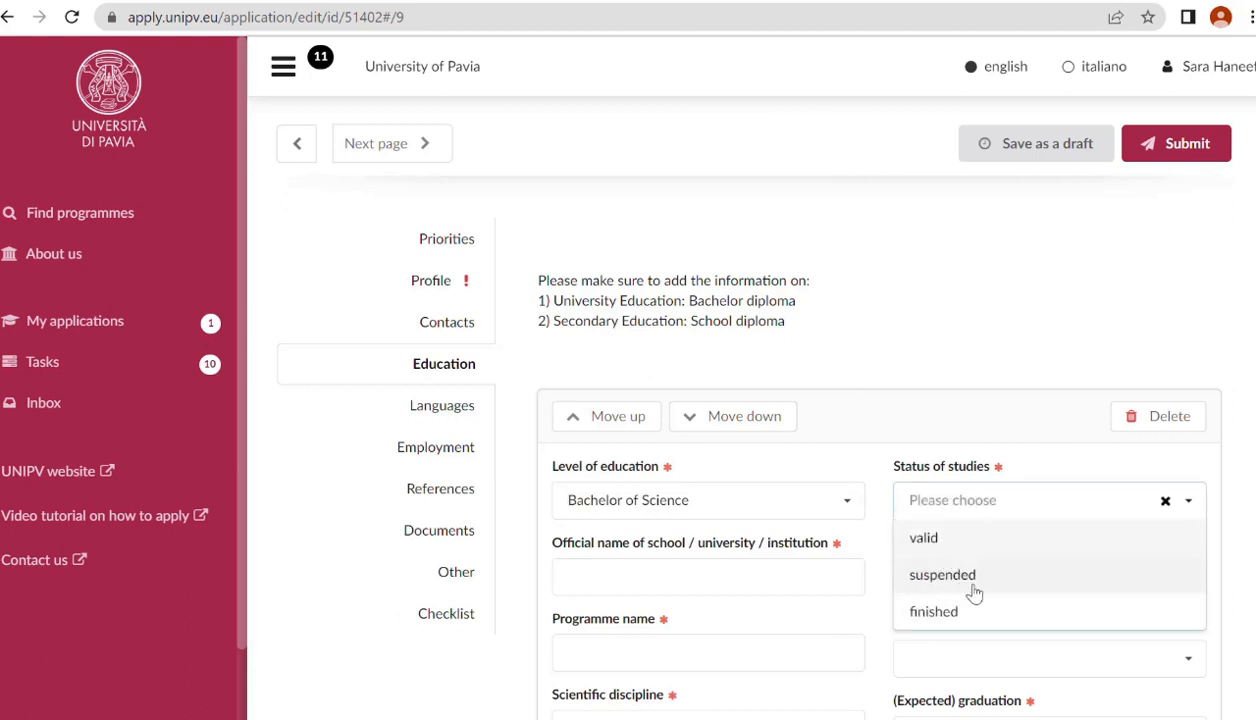
left_click(924, 538)
left_click(668, 575)
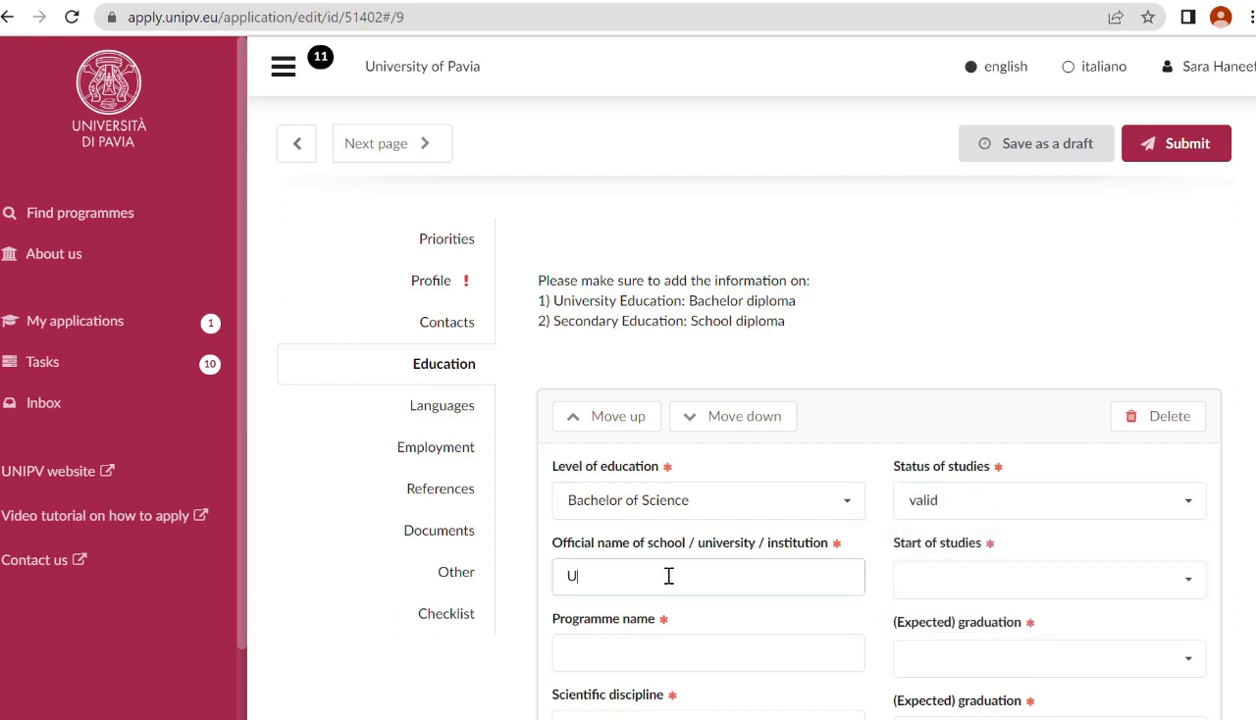
type("niversity of Punjab")
scroll(1010, 277, "down", 2)
scroll(1010, 277, "down", 2)
scroll(1010, 277, "down", 1)
Step: Enter Engineering as the programme name, leaving start and expected graduation dates unset
left_click(1010, 270)
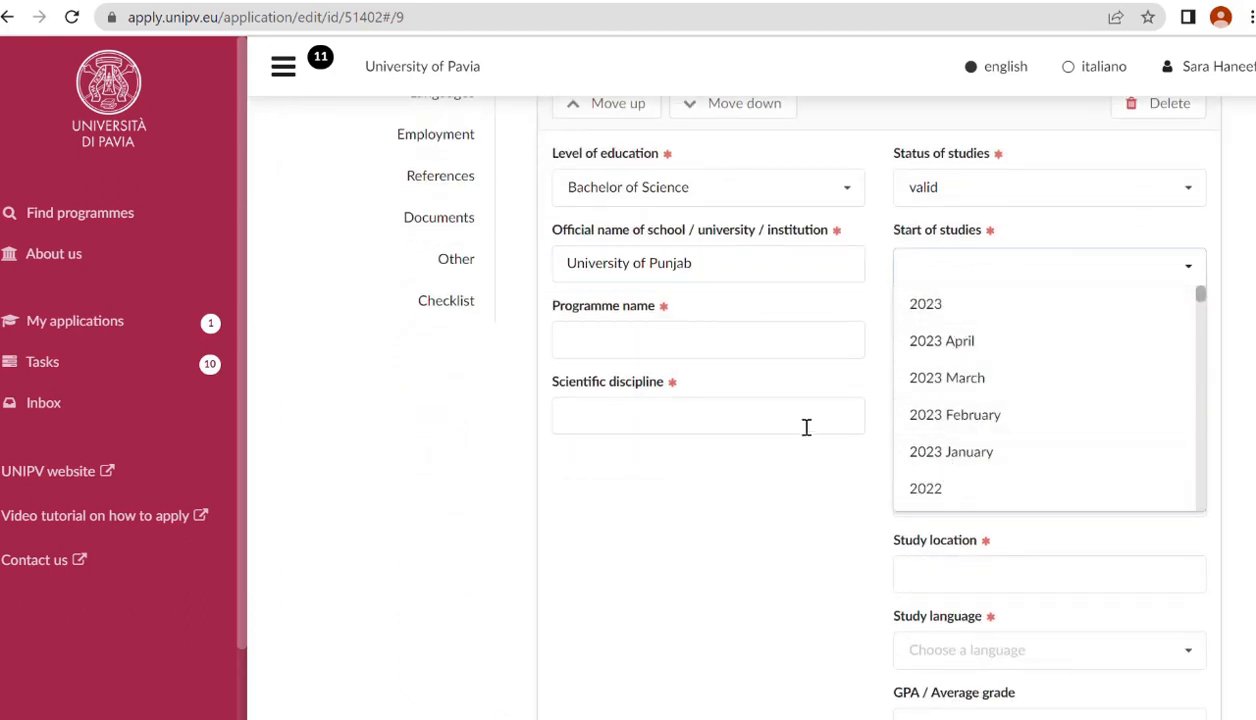
left_click(623, 338)
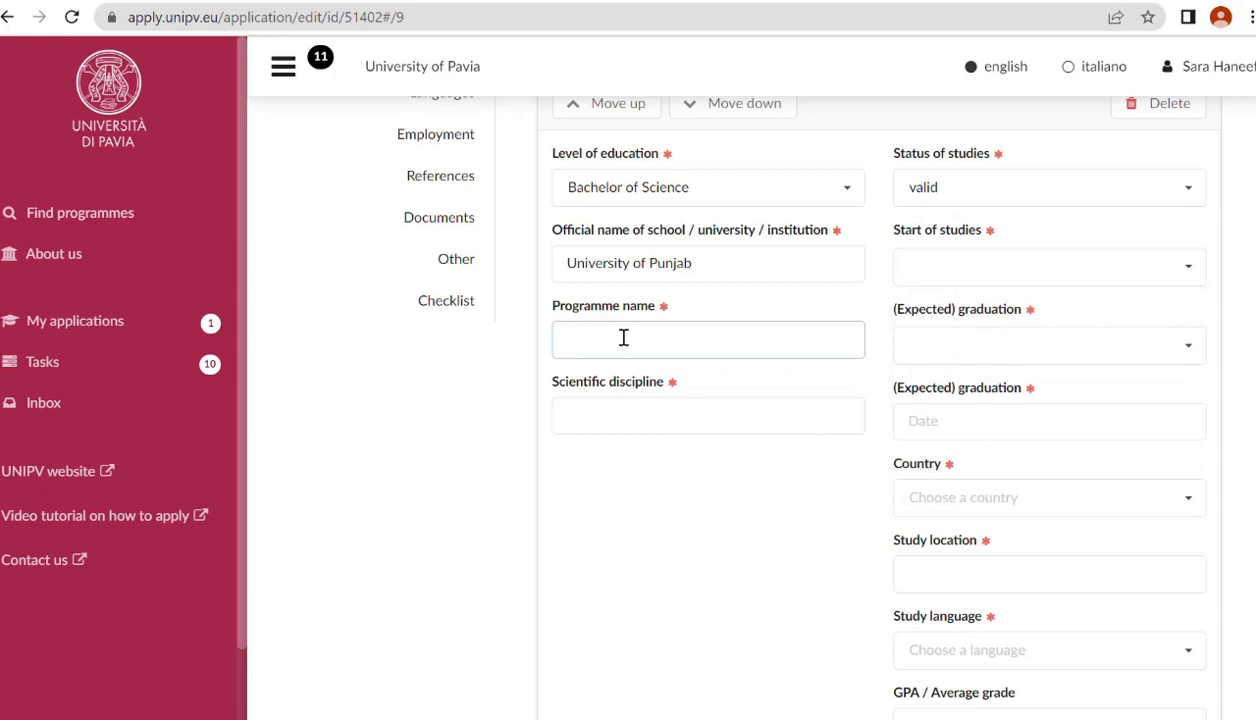
type("gineering")
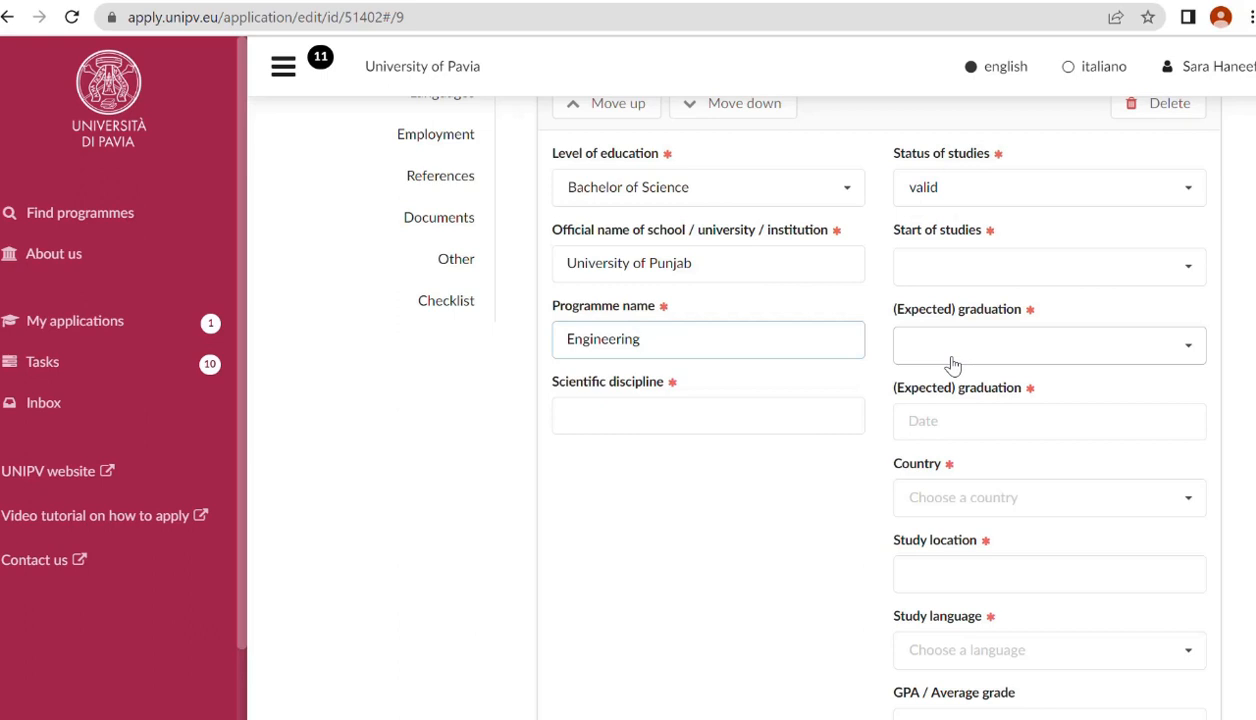
left_click(953, 350)
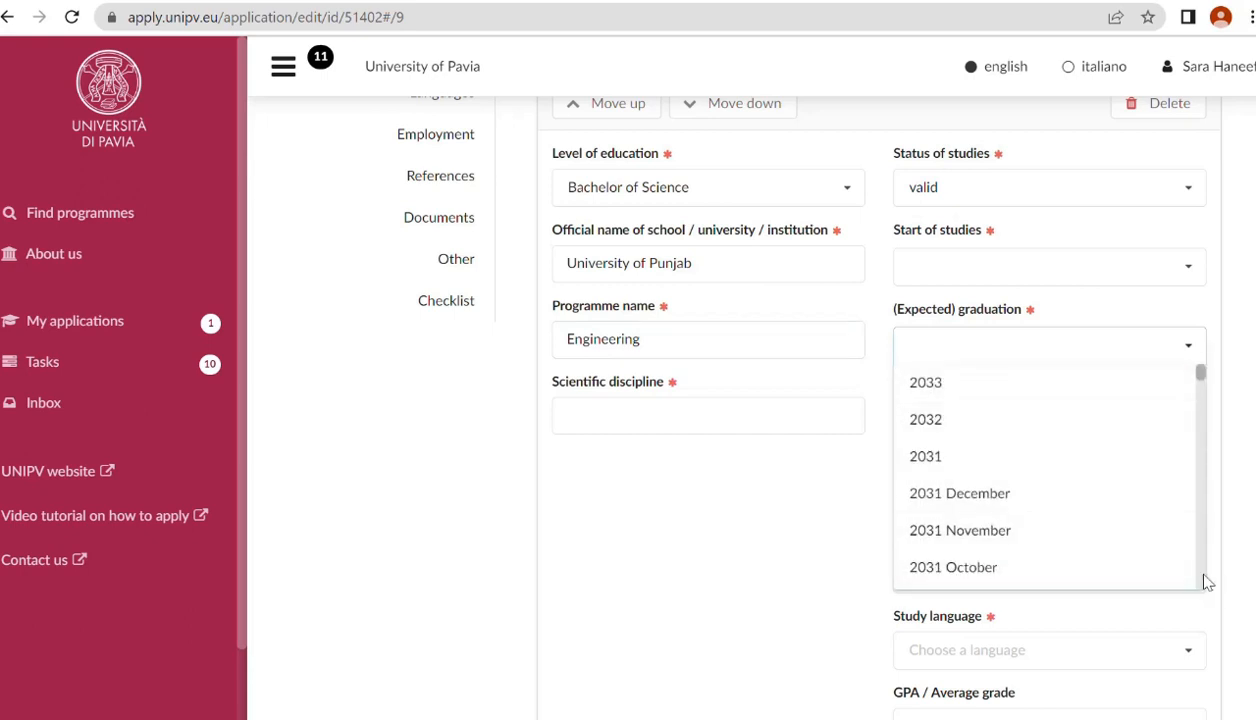
scroll(1208, 583, "down", 2)
scroll(1208, 583, "down", 2)
scroll(1208, 583, "down", 1)
scroll(1100, 560, "down", 2)
scroll(942, 535, "down", 1)
left_click(760, 565)
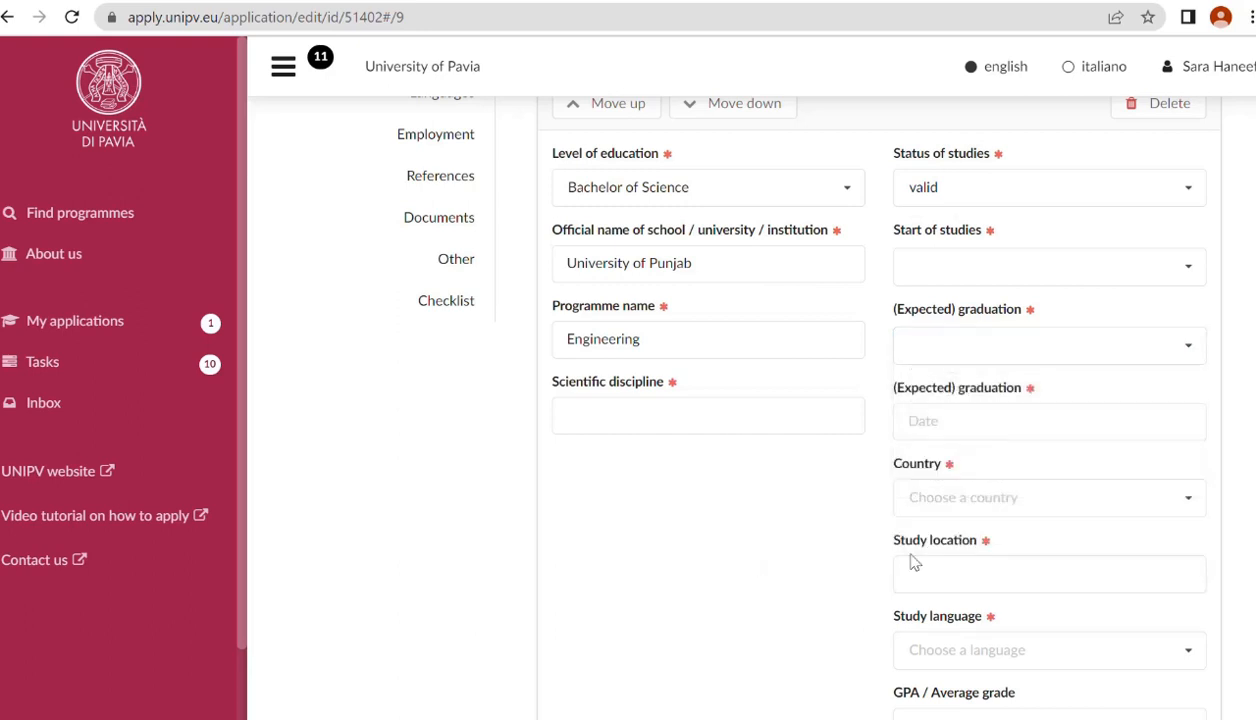
left_click(1035, 350)
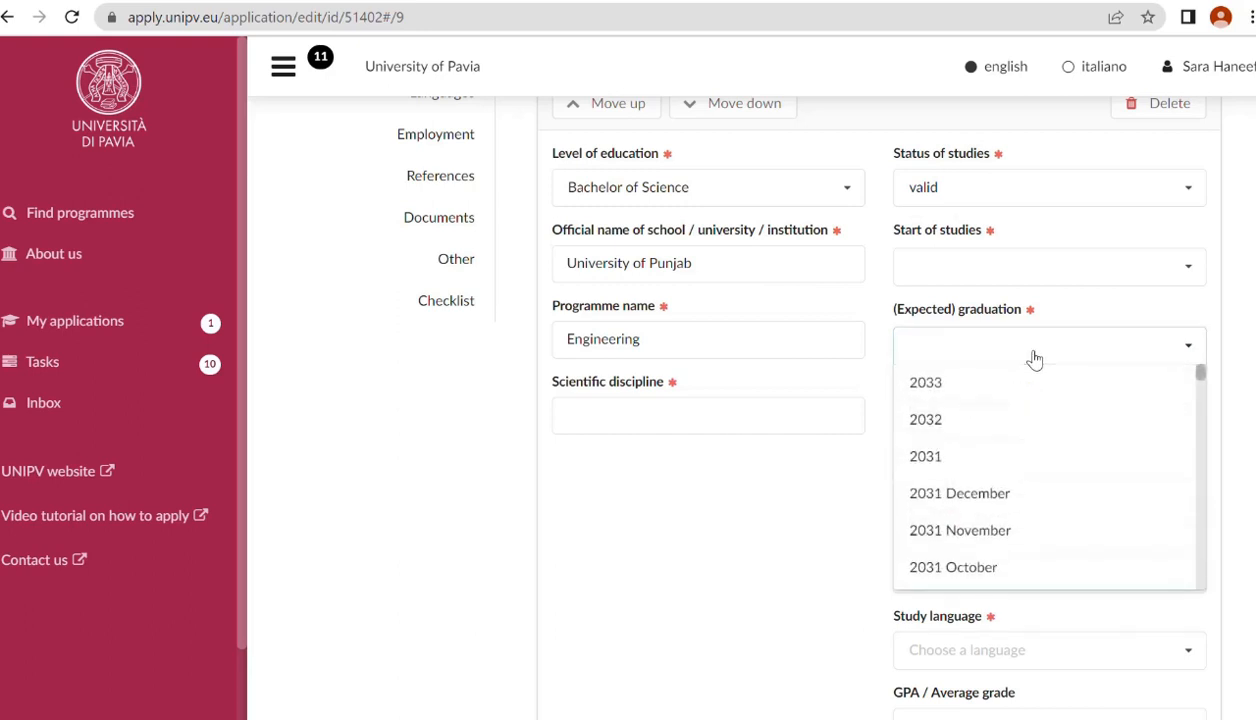
left_click(833, 530)
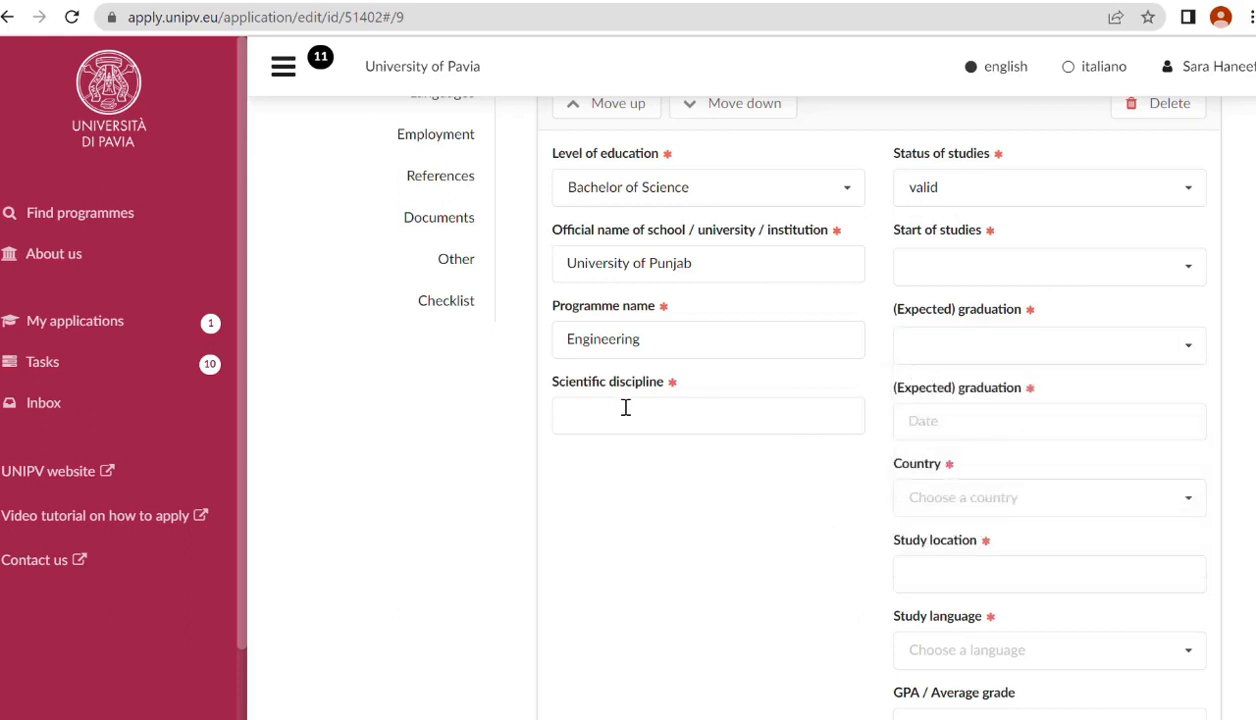
left_click(658, 412)
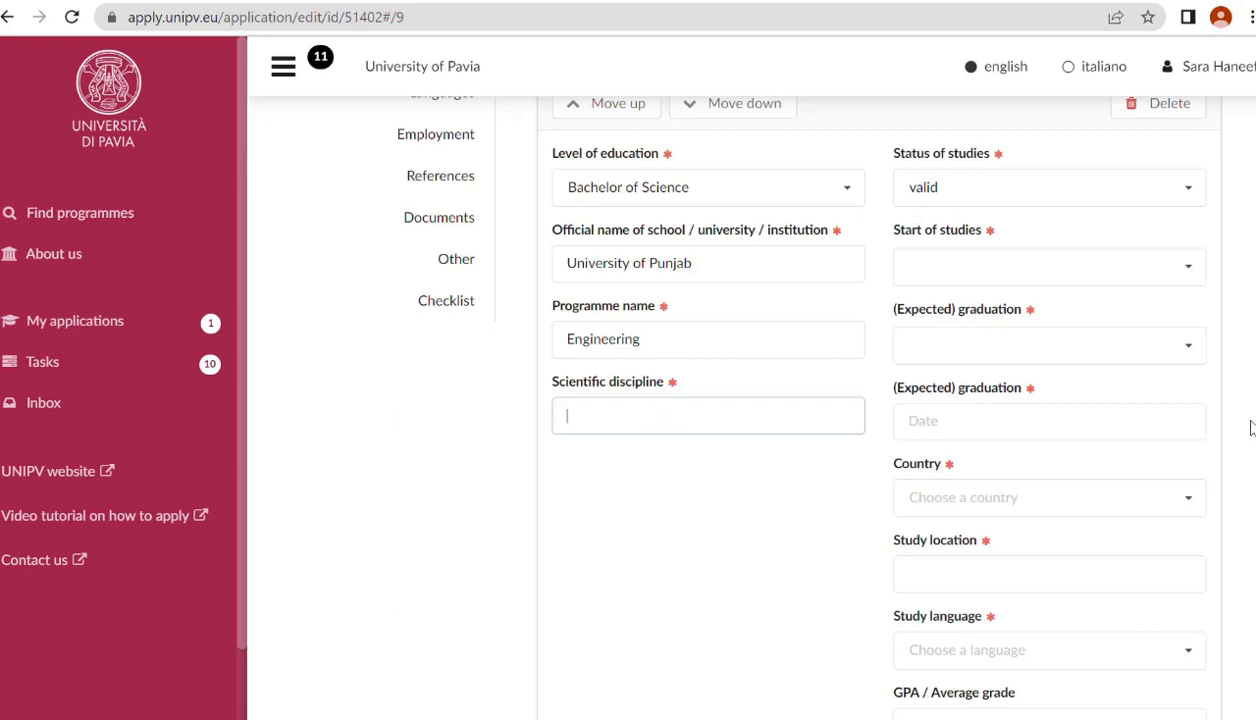
scroll(1085, 310, "down", 2)
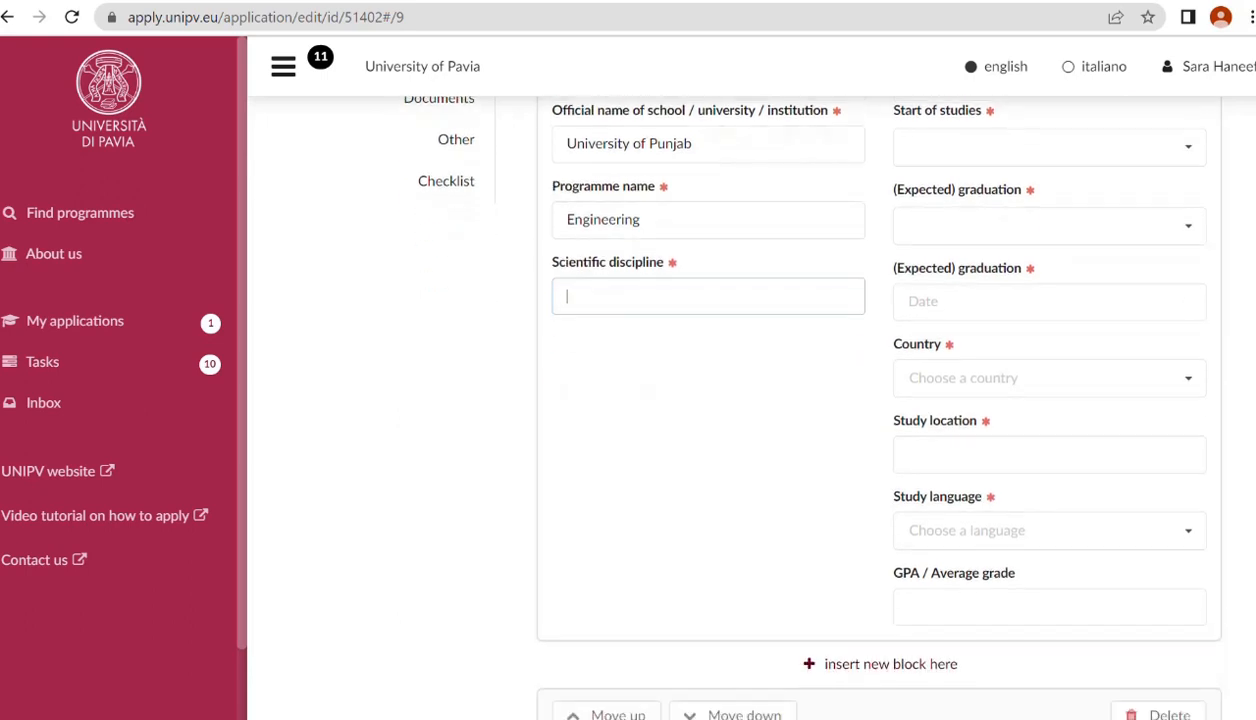
scroll(1085, 310, "down", 1)
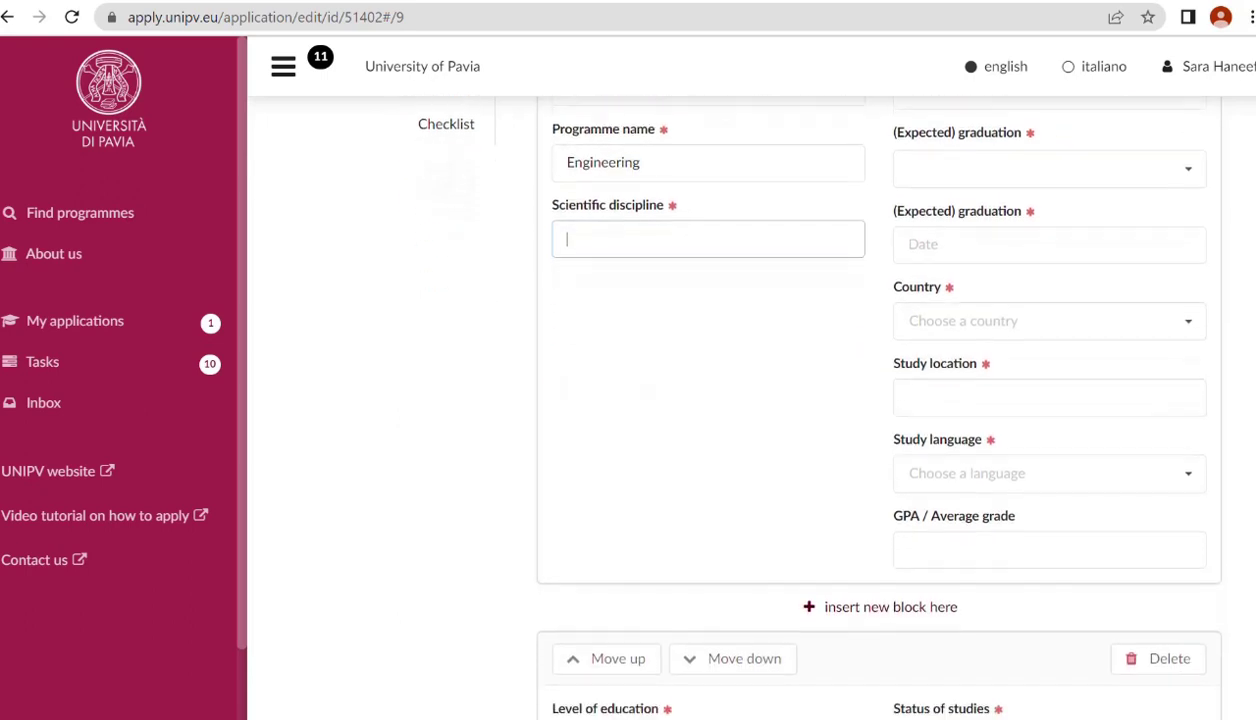
Step: Set study country Pakistan, location Lahore, language English and GPA 3.5 for the degree
left_click(1005, 318)
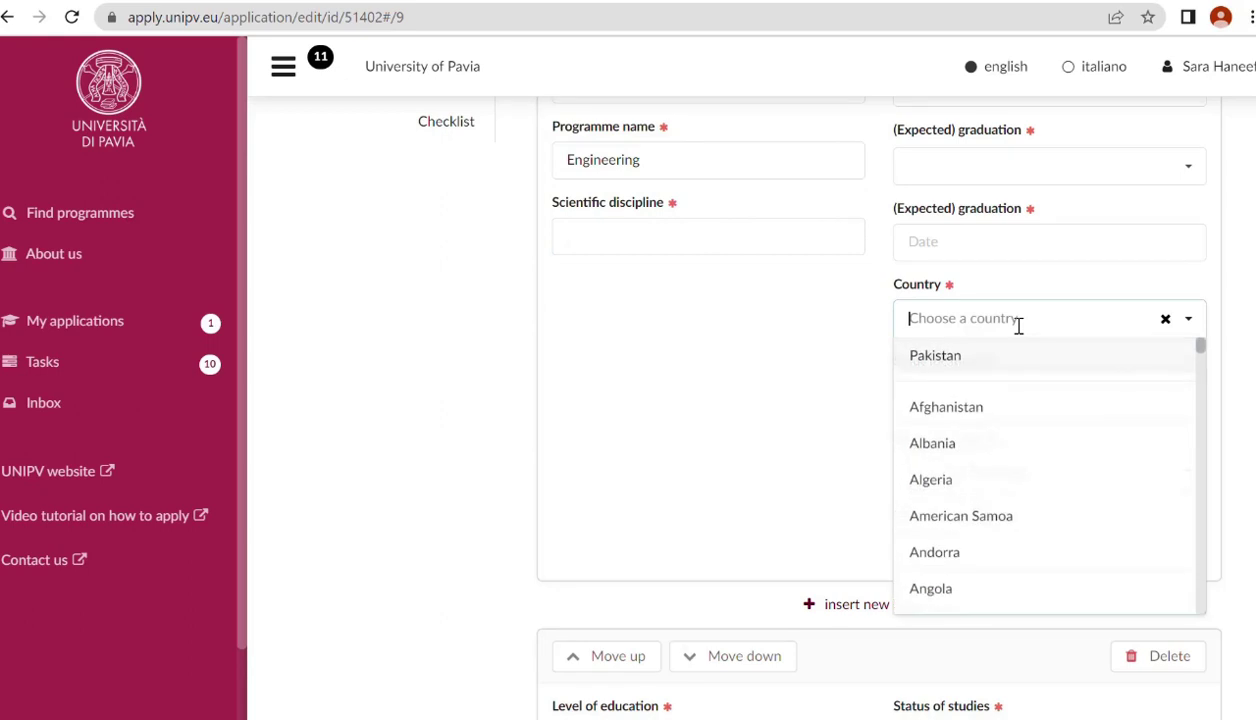
left_click(955, 356)
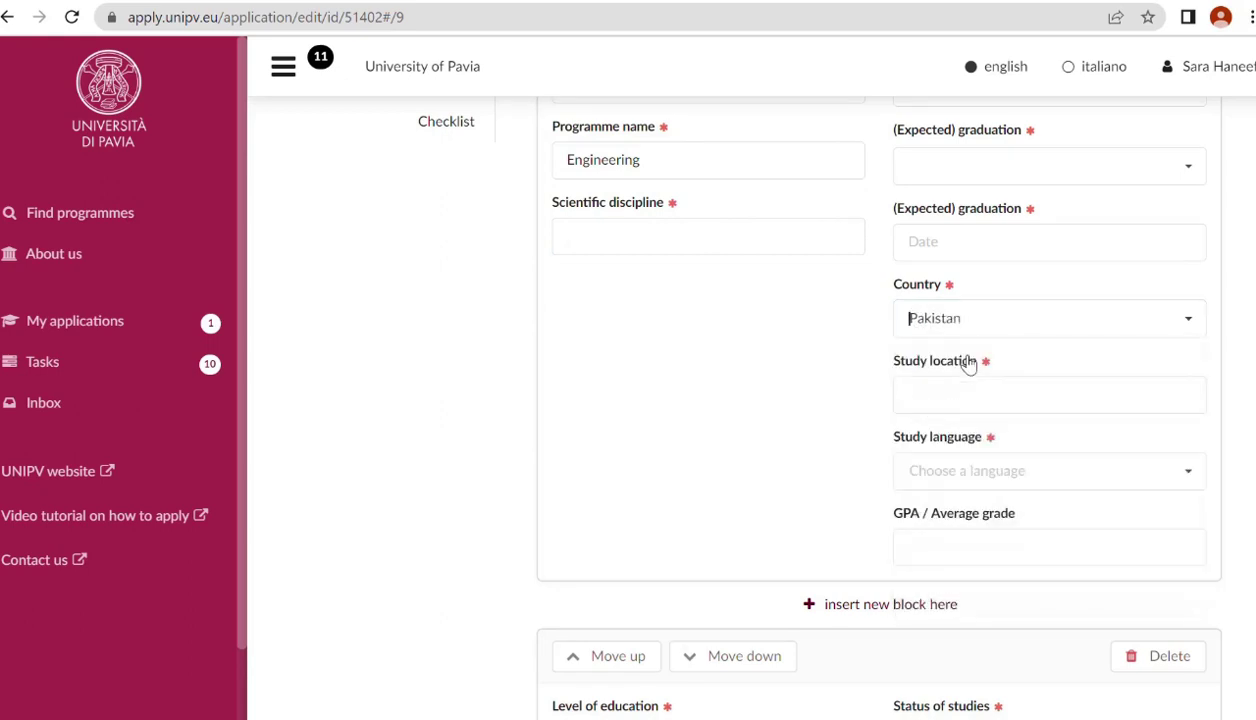
left_click(1012, 393)
type("ahore")
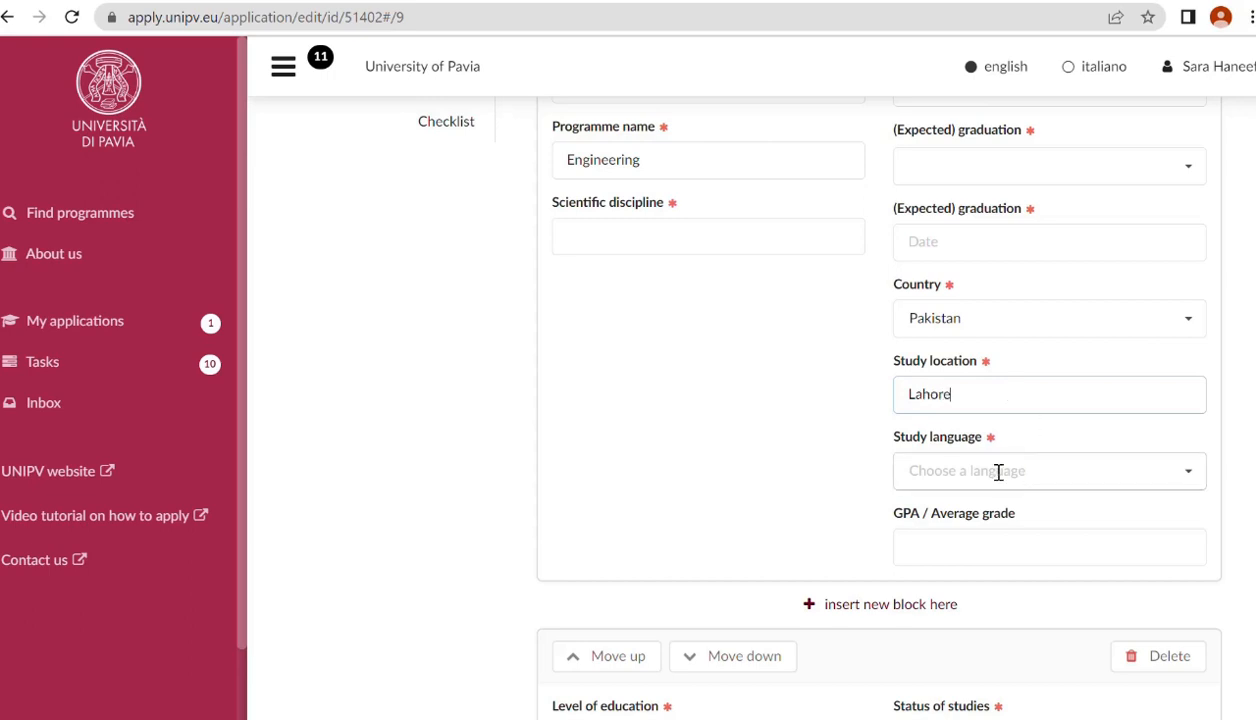
left_click(1165, 470)
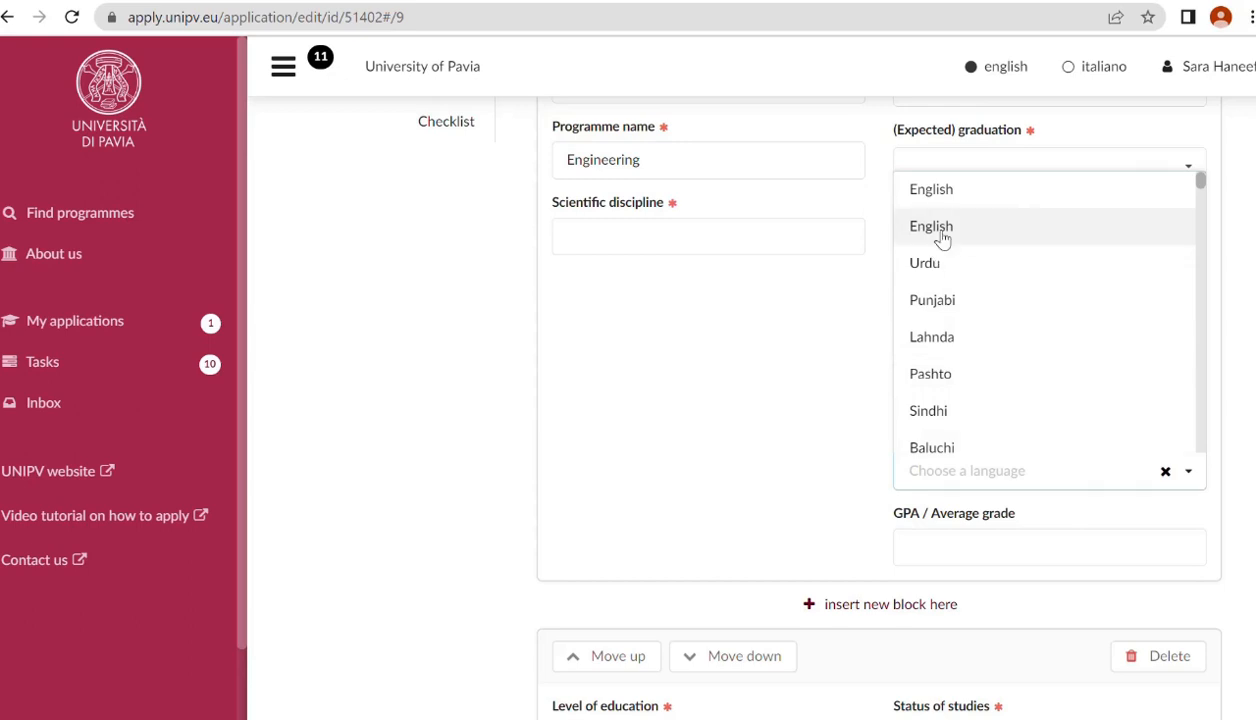
left_click(931, 226)
left_click(1158, 542)
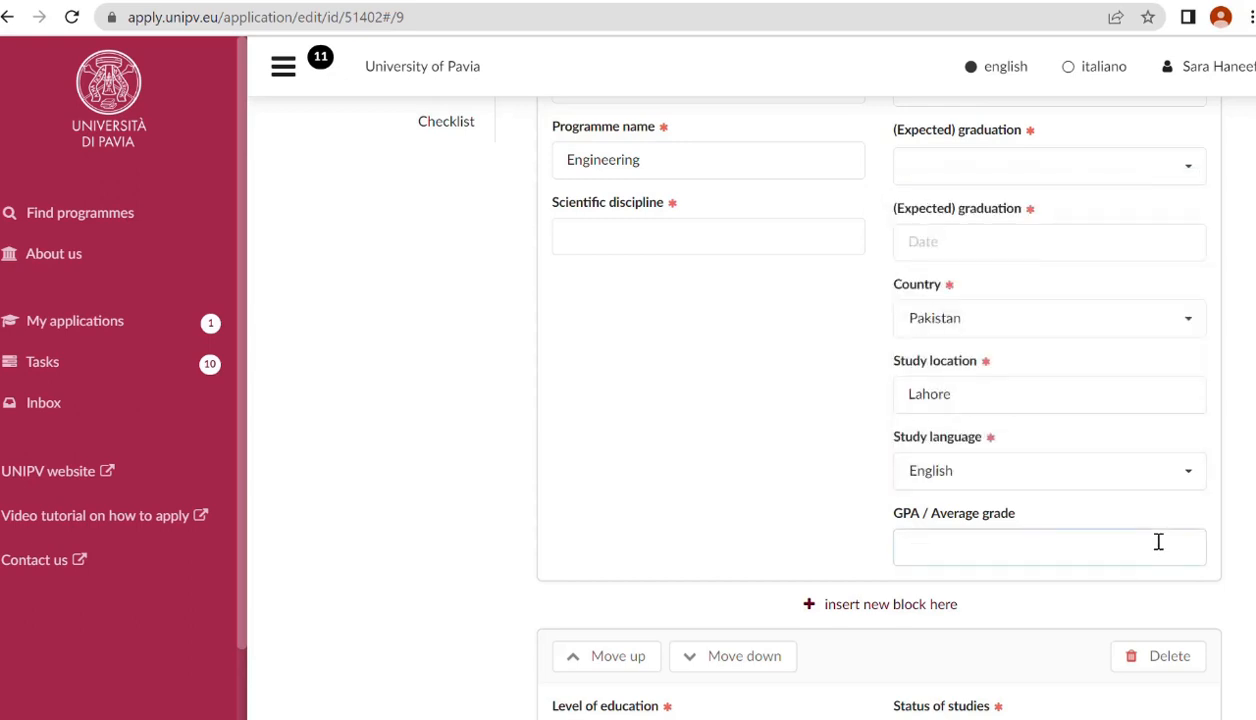
type("5")
scroll(878, 400, "down", 2)
scroll(878, 400, "down", 2)
scroll(878, 400, "down", 2)
scroll(878, 400, "down", 2)
scroll(878, 400, "up", 3)
scroll(878, 400, "up", 3)
scroll(878, 400, "up", 3)
scroll(878, 400, "up", 2)
scroll(878, 400, "down", 1)
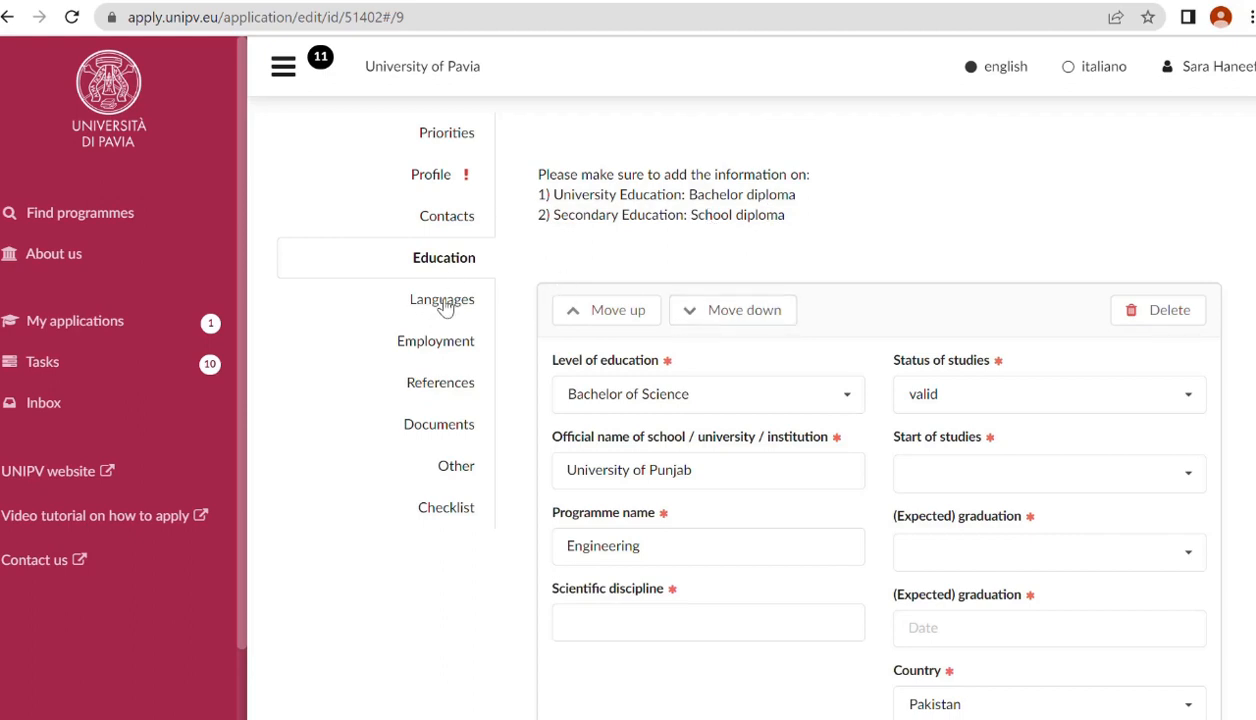
Step: In Languages, set Urdu as native language and English as the bachelor's teaching language
left_click(442, 299)
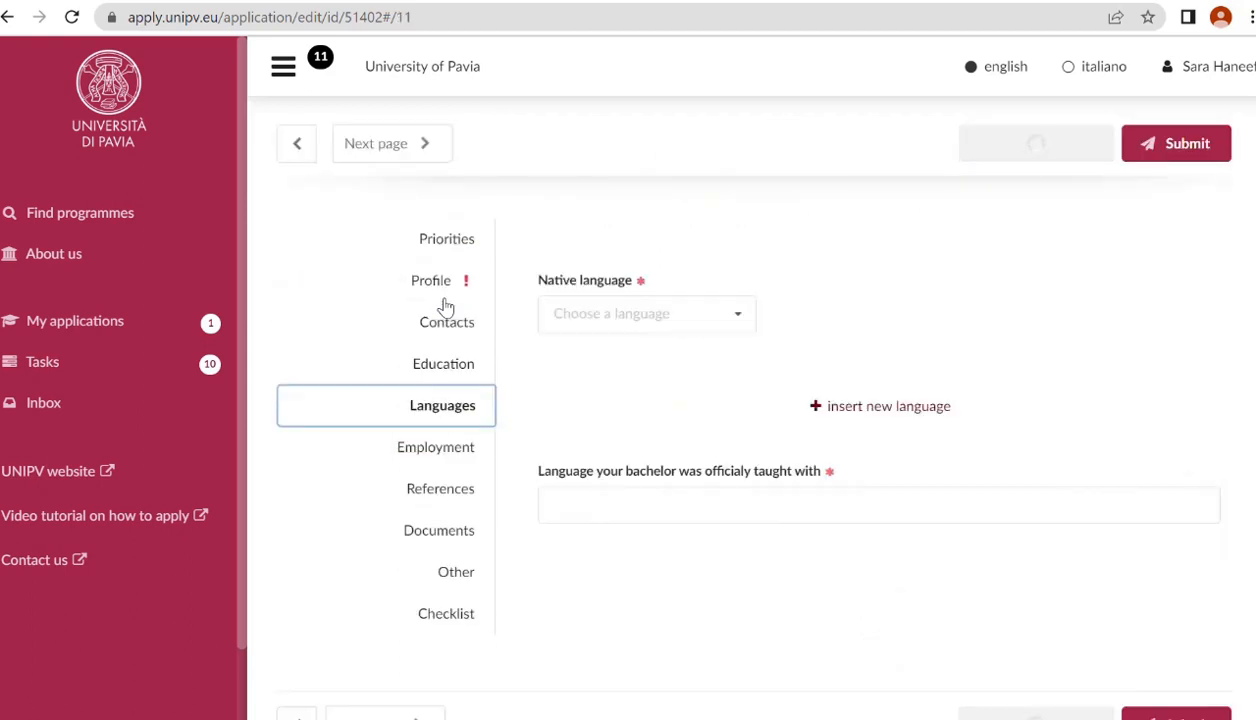
left_click(738, 313)
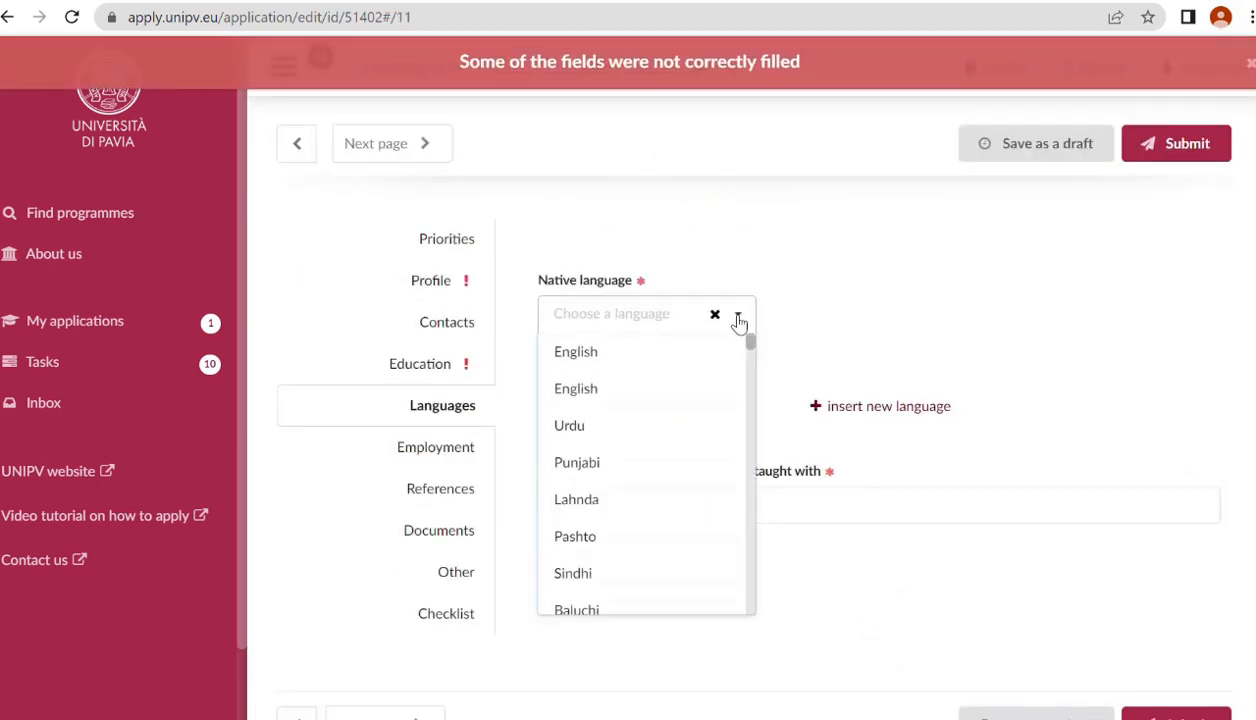
type("urd")
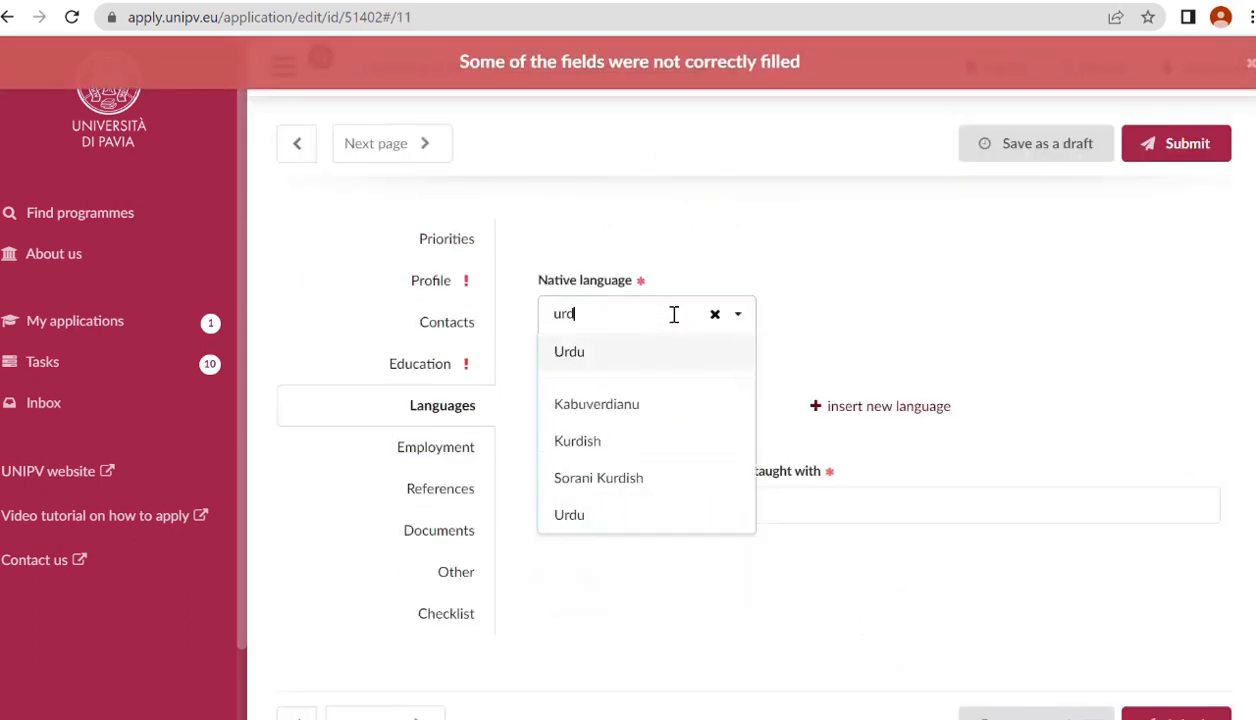
type("u")
left_click(600, 351)
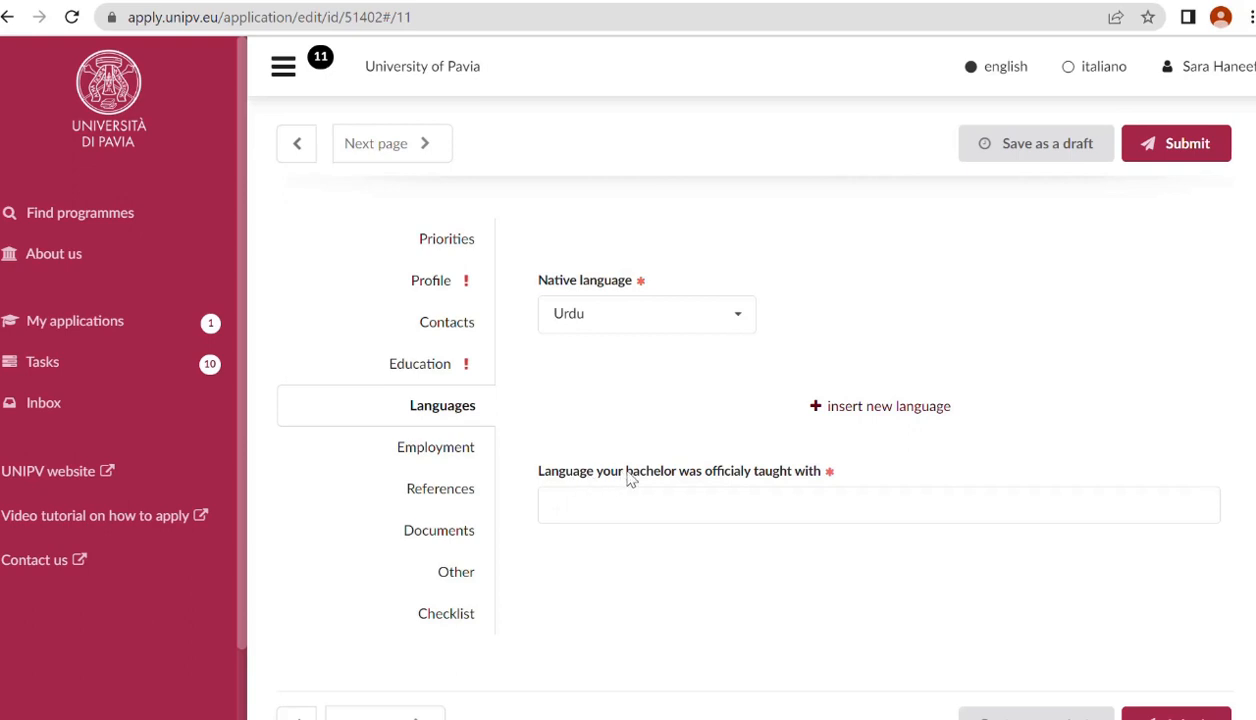
left_click(790, 500)
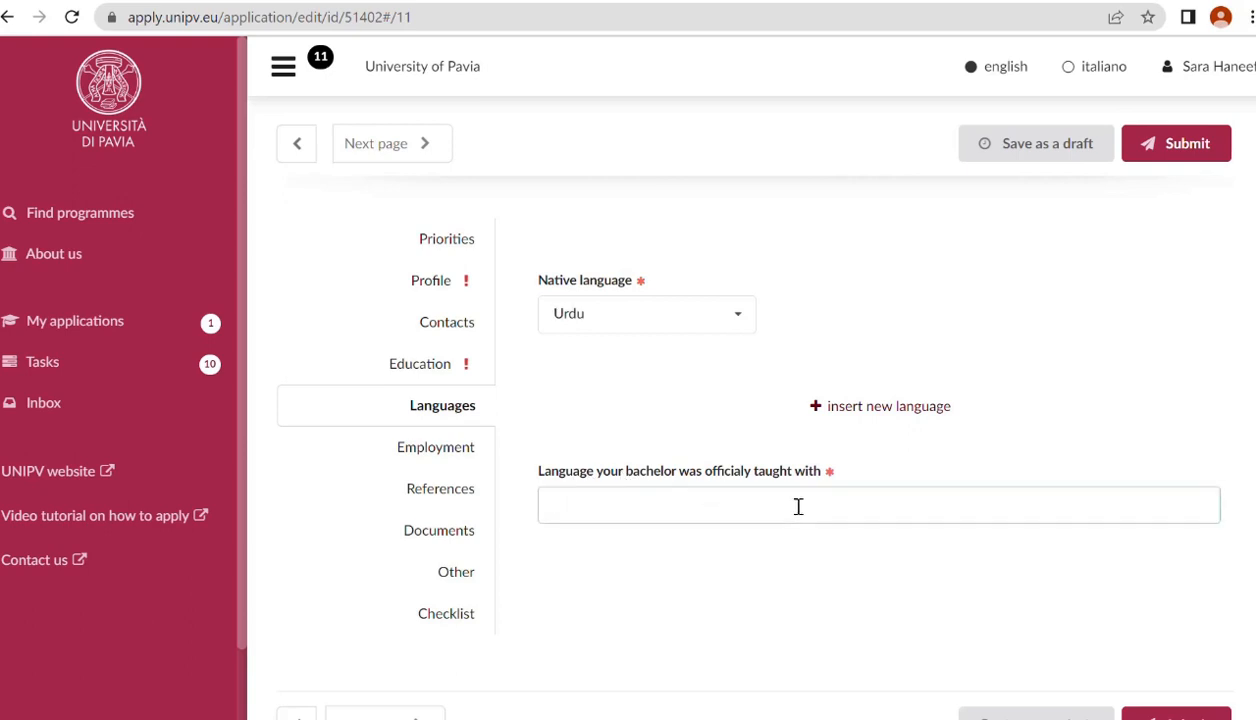
type("nglish")
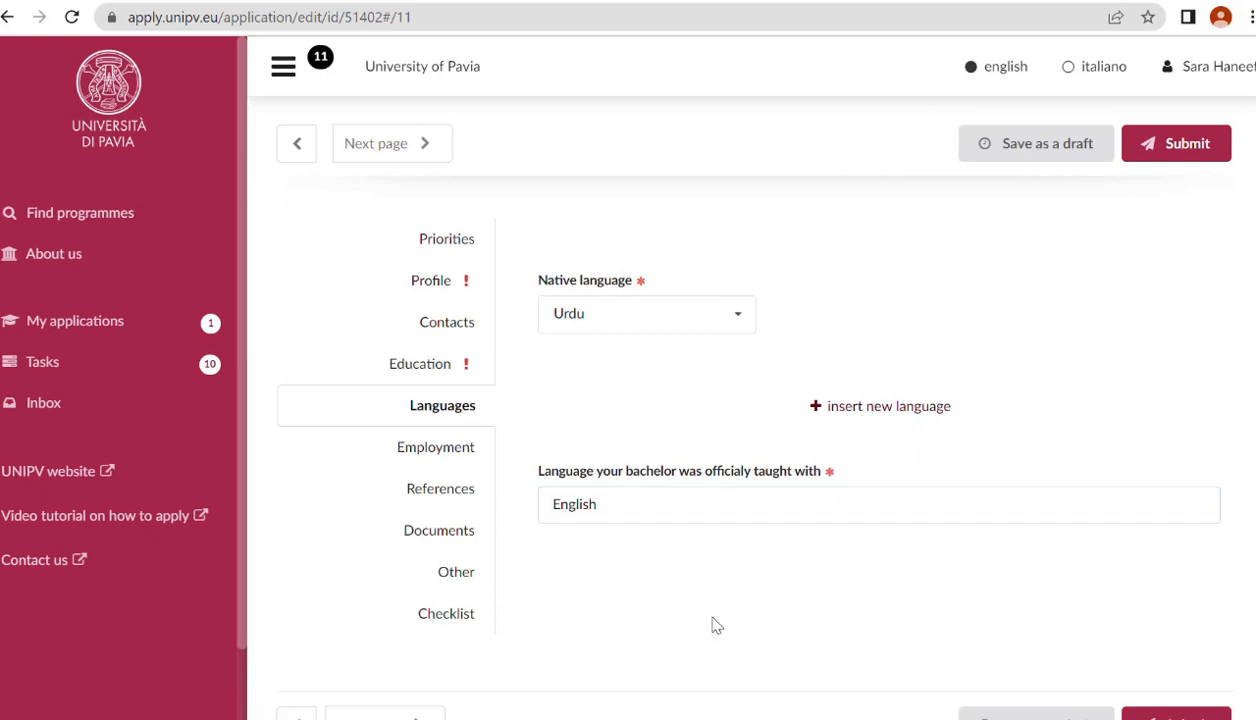
left_click(470, 450)
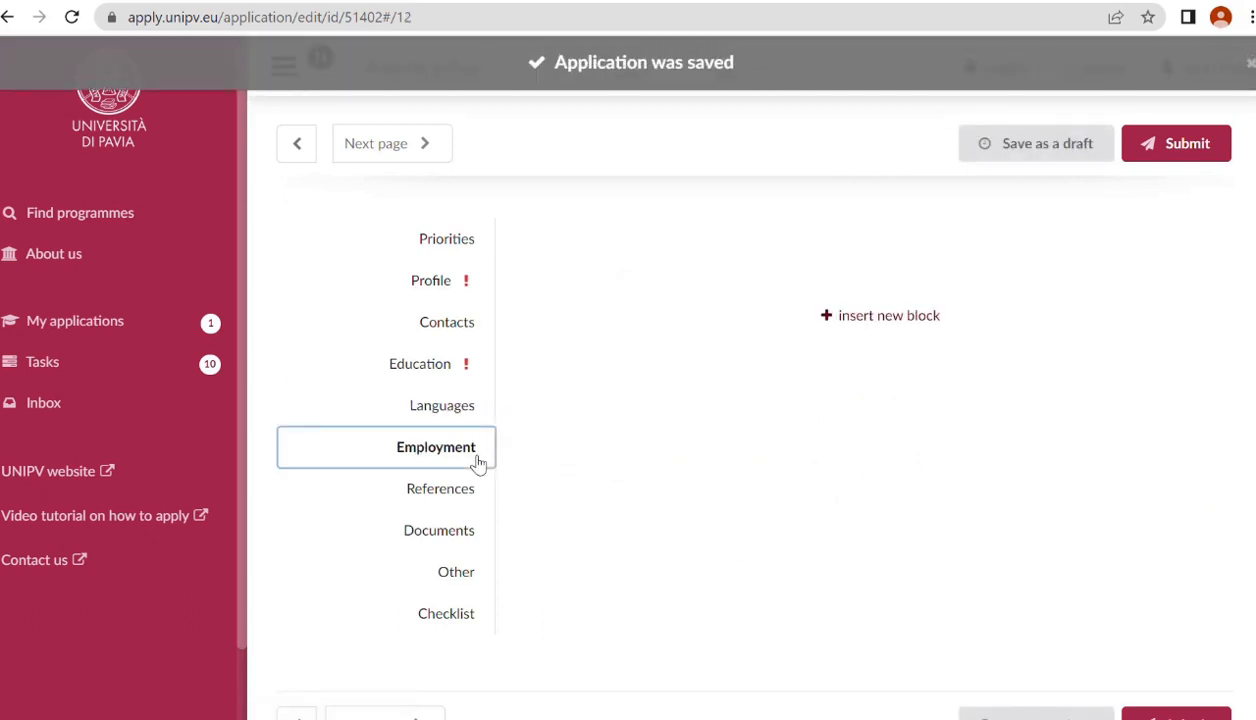
Step: Add an empty employment block, then fill the referee's full name from autofill with e-mail left blank
left_click(870, 315)
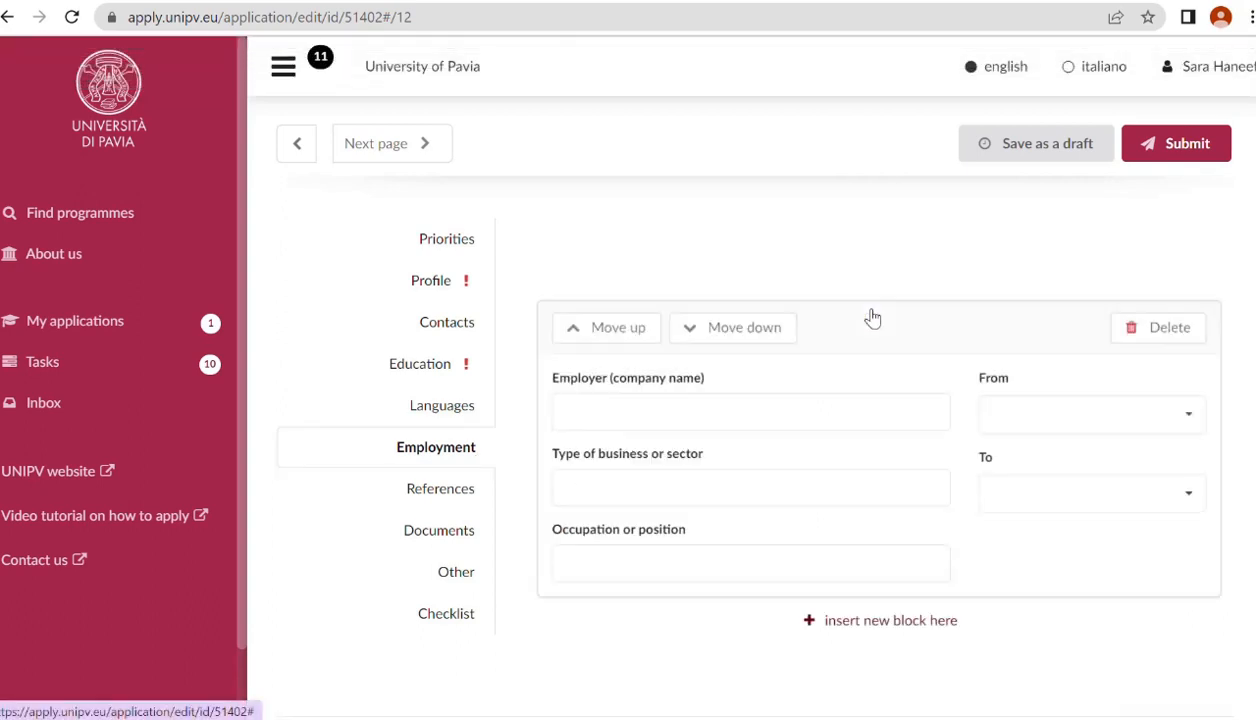
left_click(433, 488)
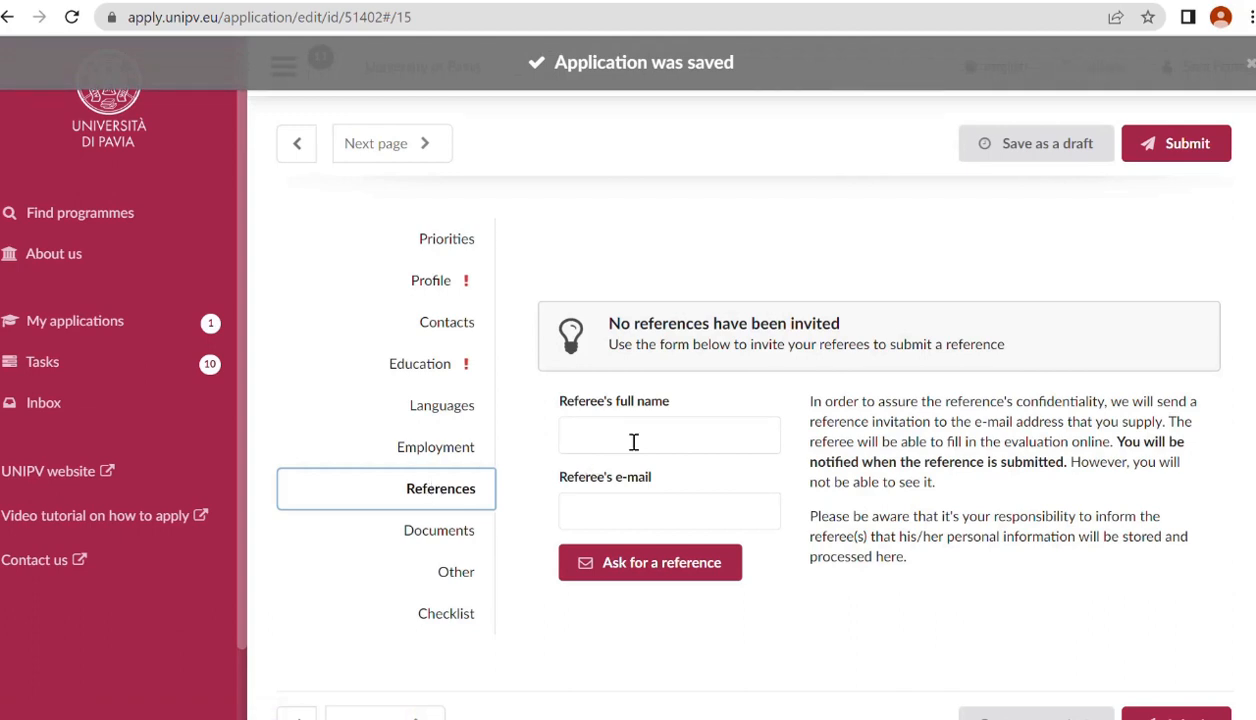
left_click(644, 437)
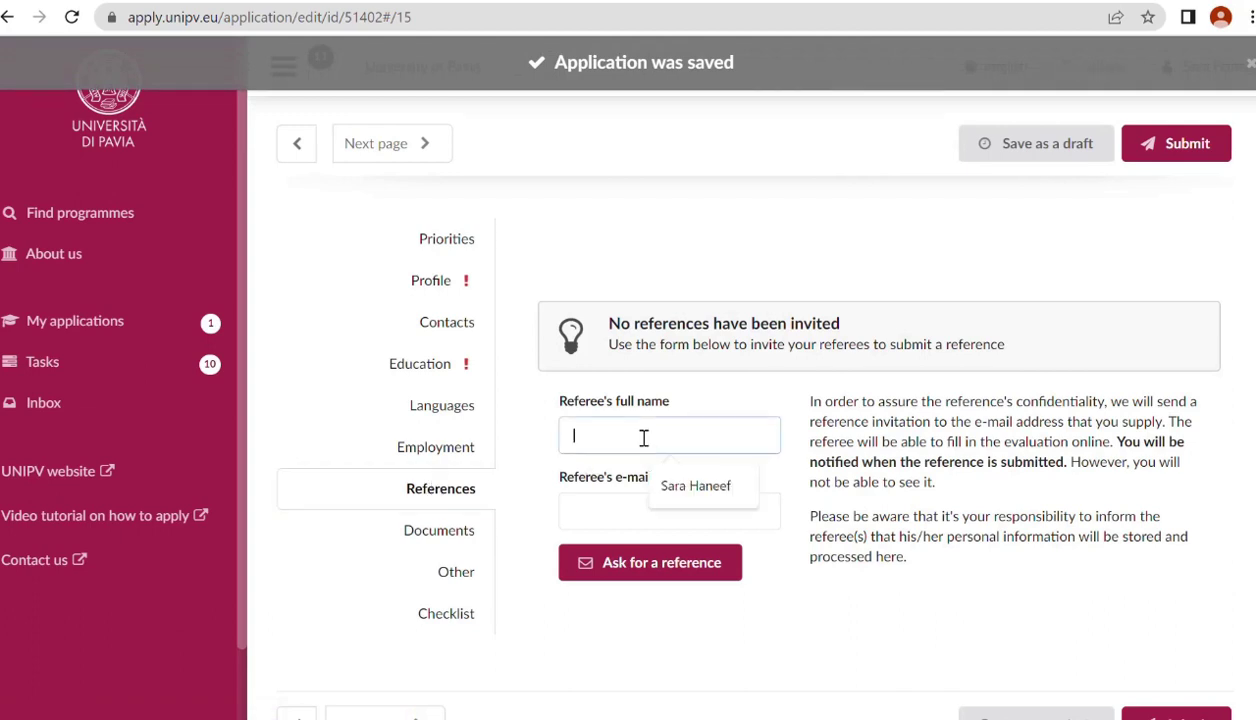
left_click(695, 485)
left_click(646, 513)
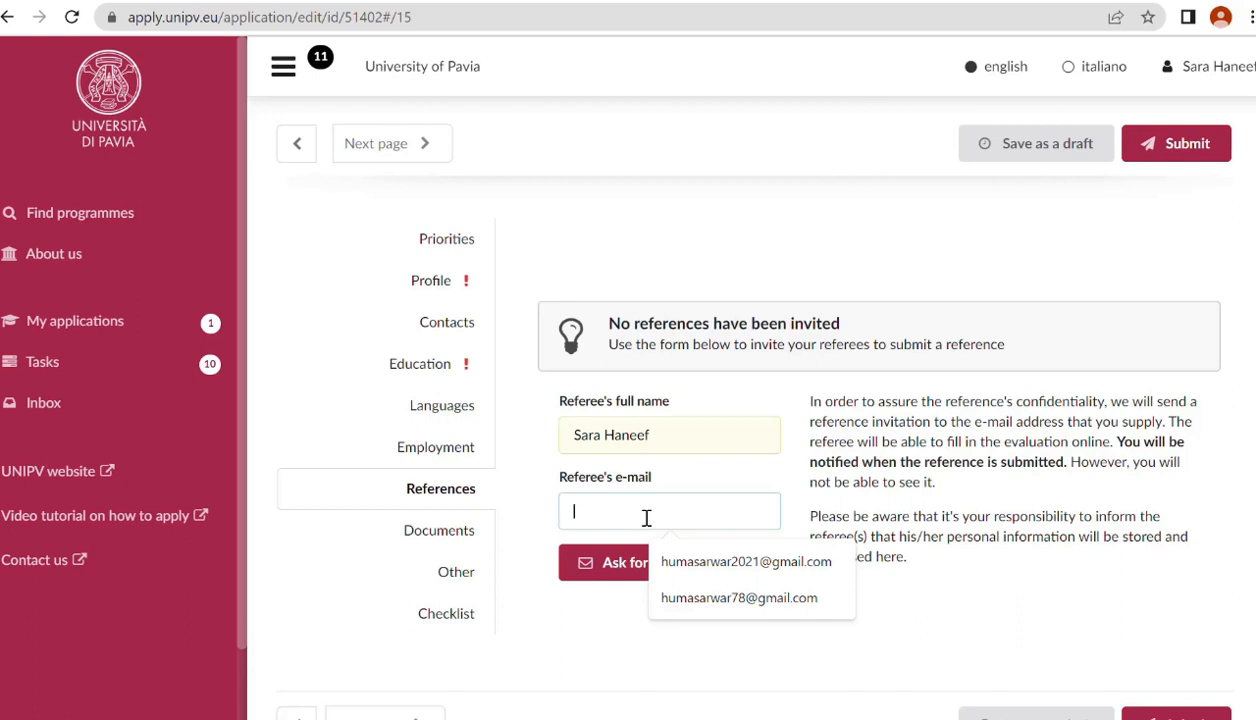
left_click(603, 602)
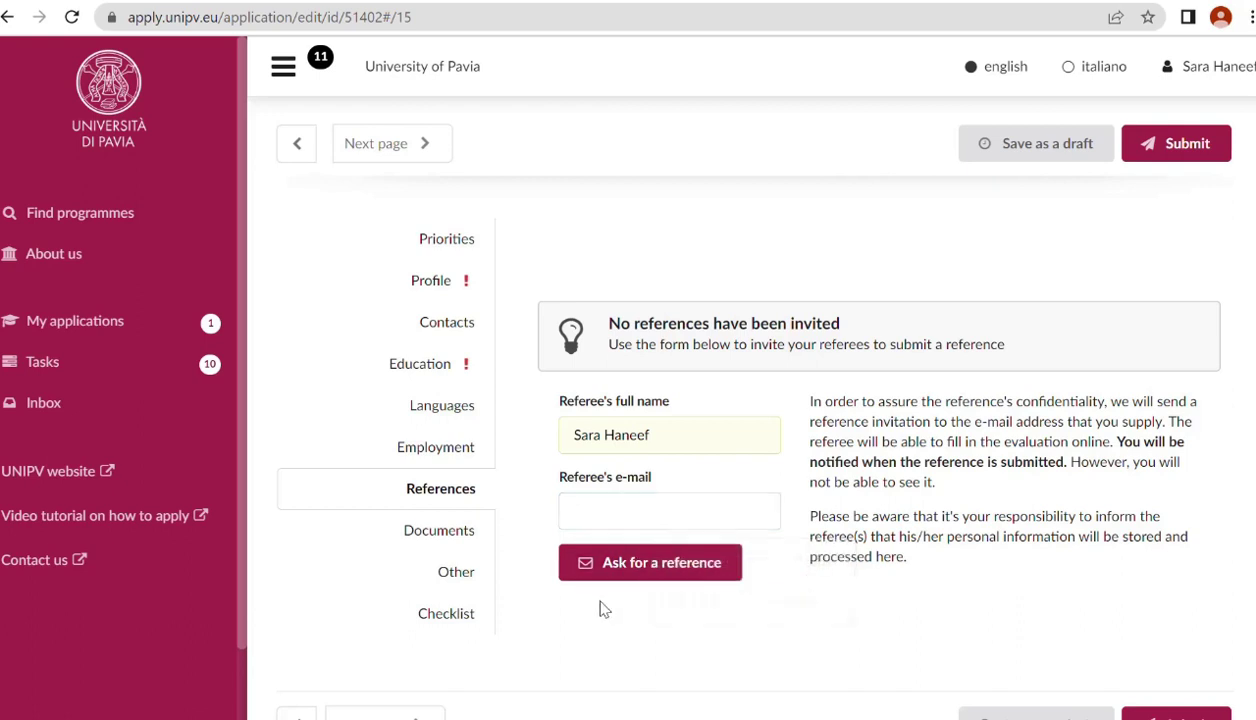
Step: Pass through Documents and set the Other section's Information source to Topuniversities.com
left_click(438, 530)
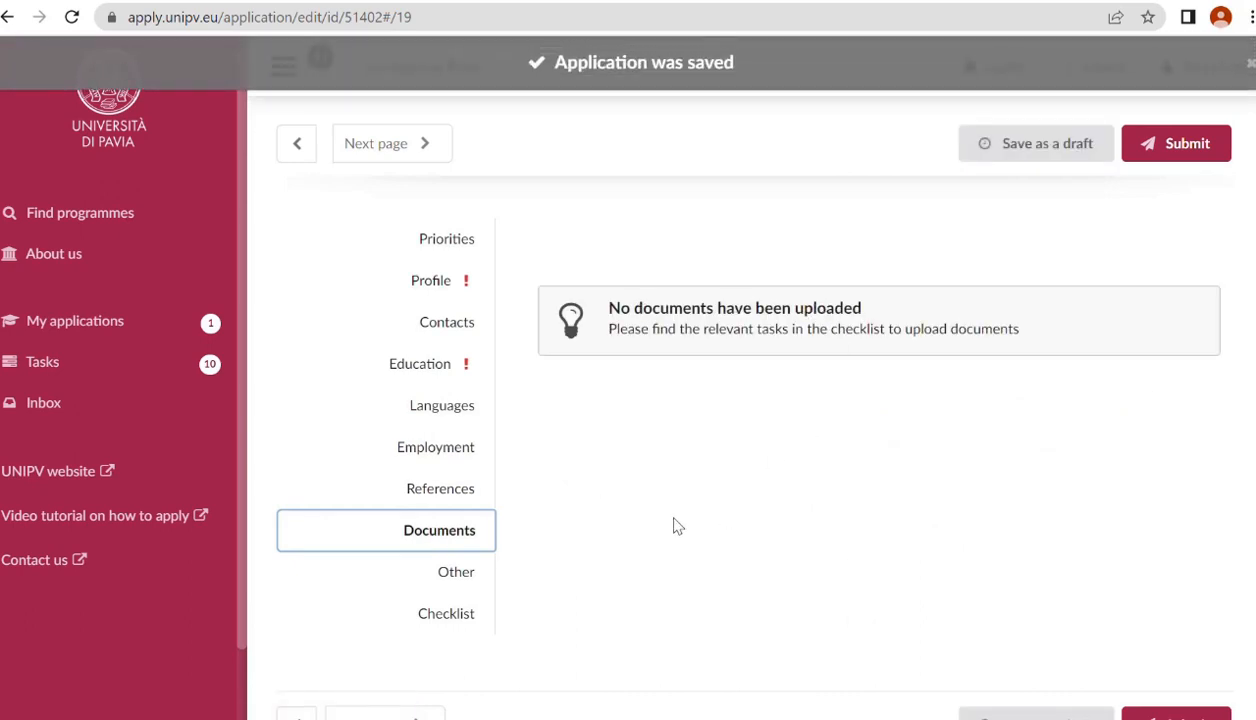
left_click(451, 576)
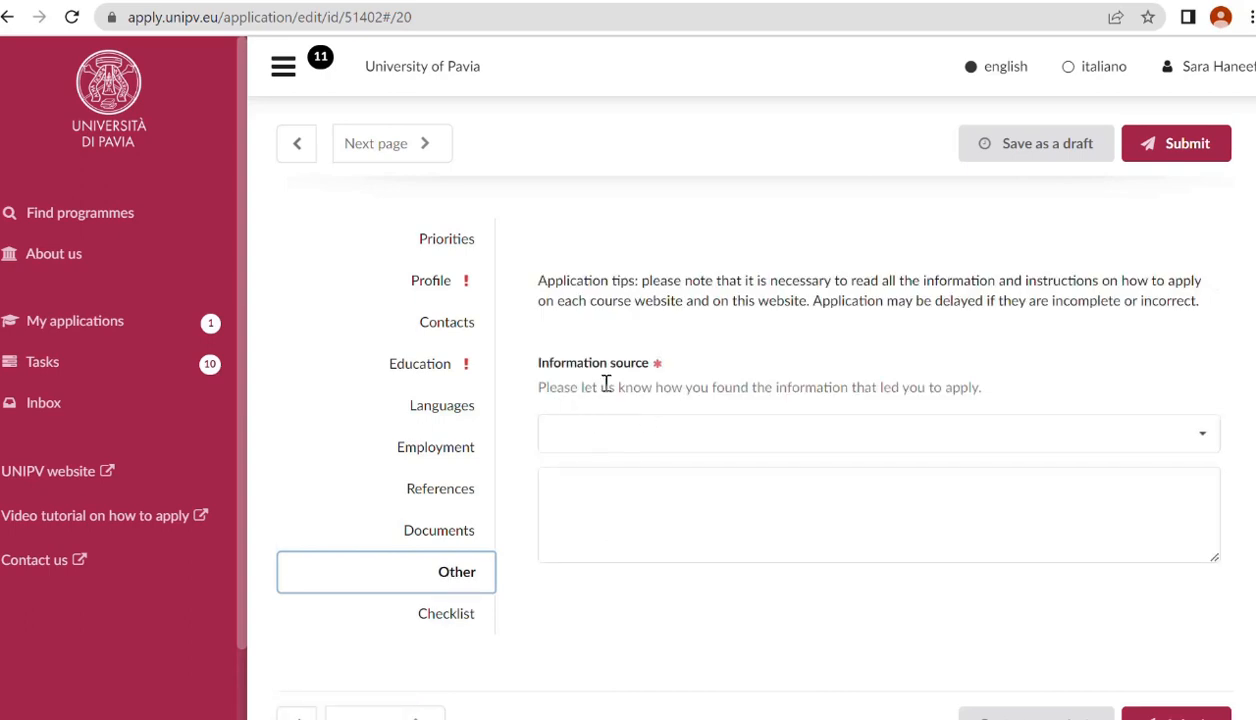
left_click(813, 438)
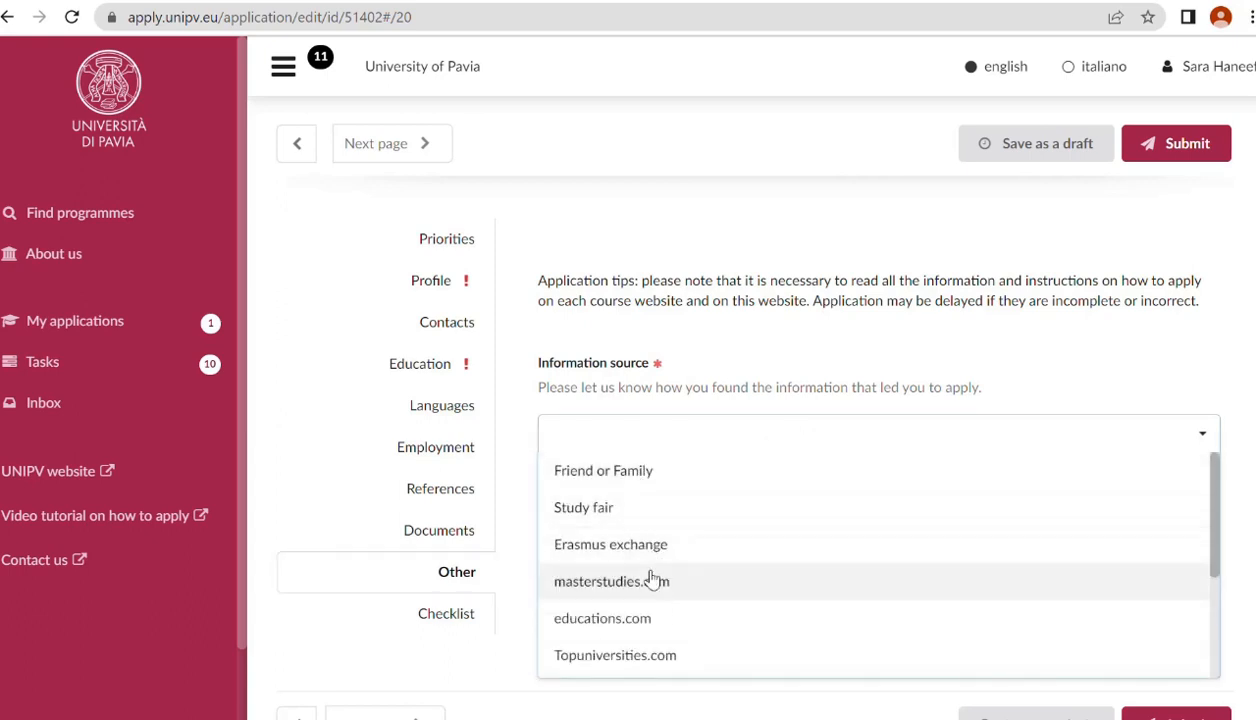
left_click(670, 668)
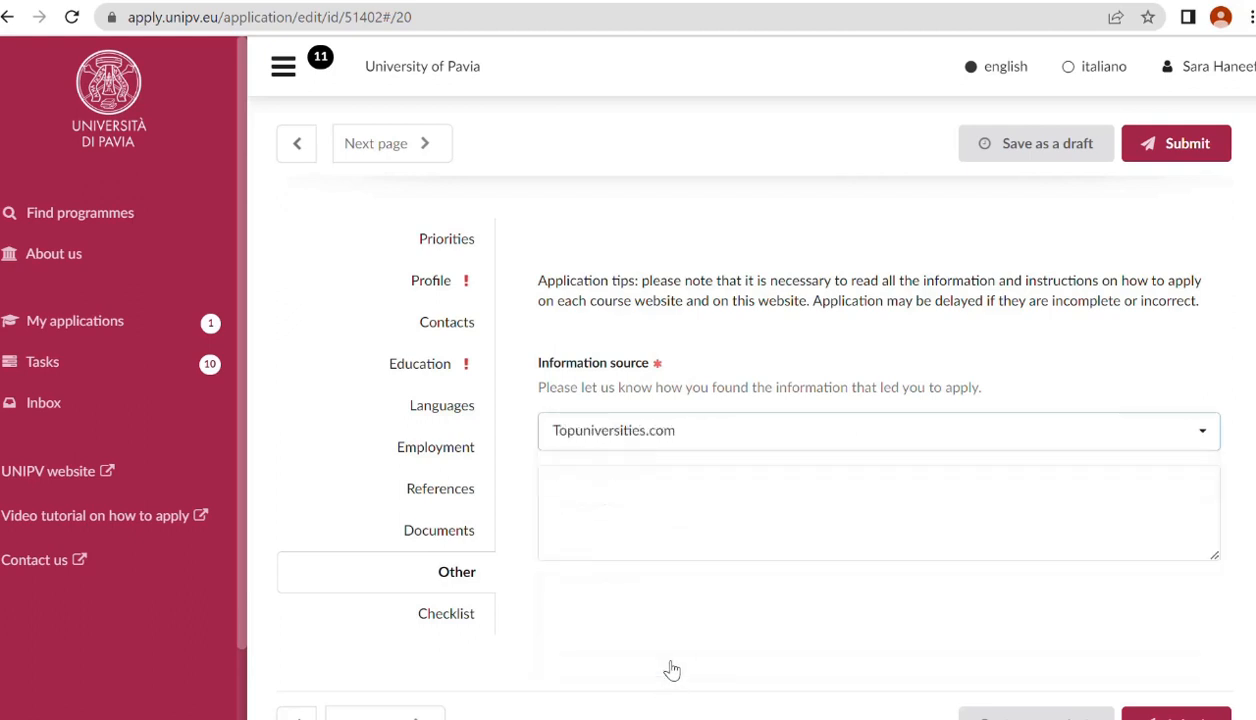
Step: Resolve the English language proficiency_LM task by attaching the affidavit PDF as uploaded certificate
left_click(462, 616)
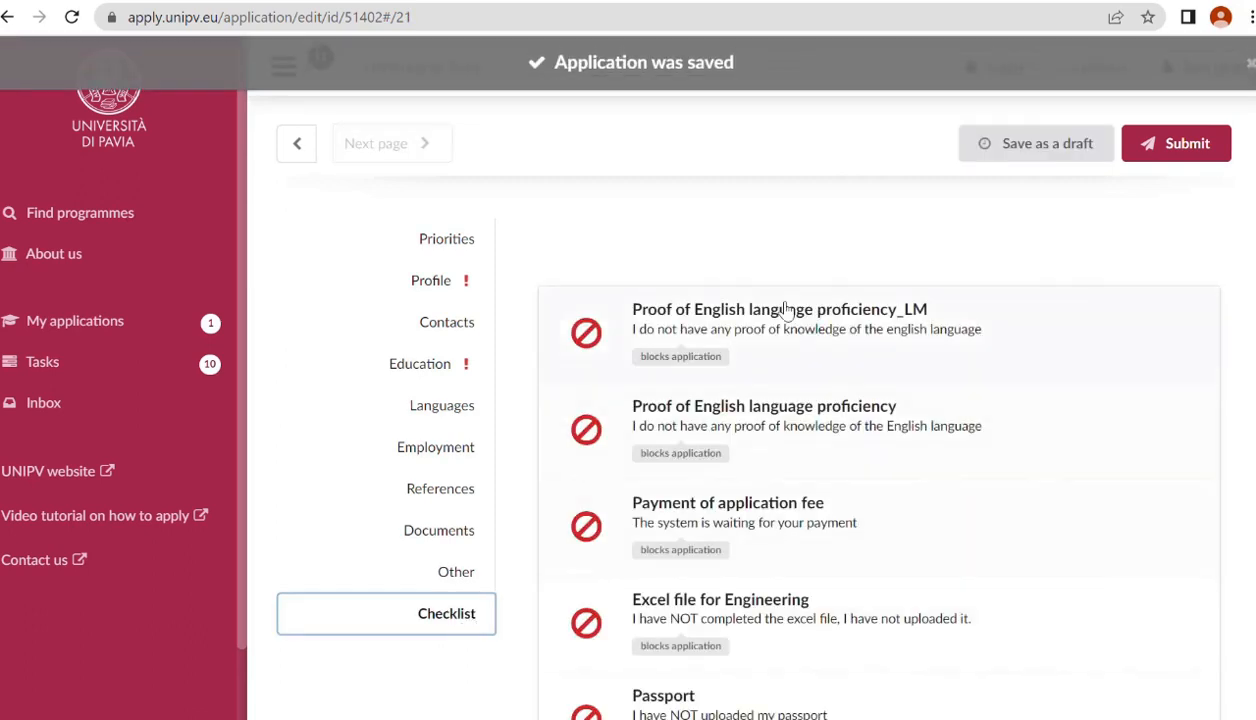
left_click(750, 332)
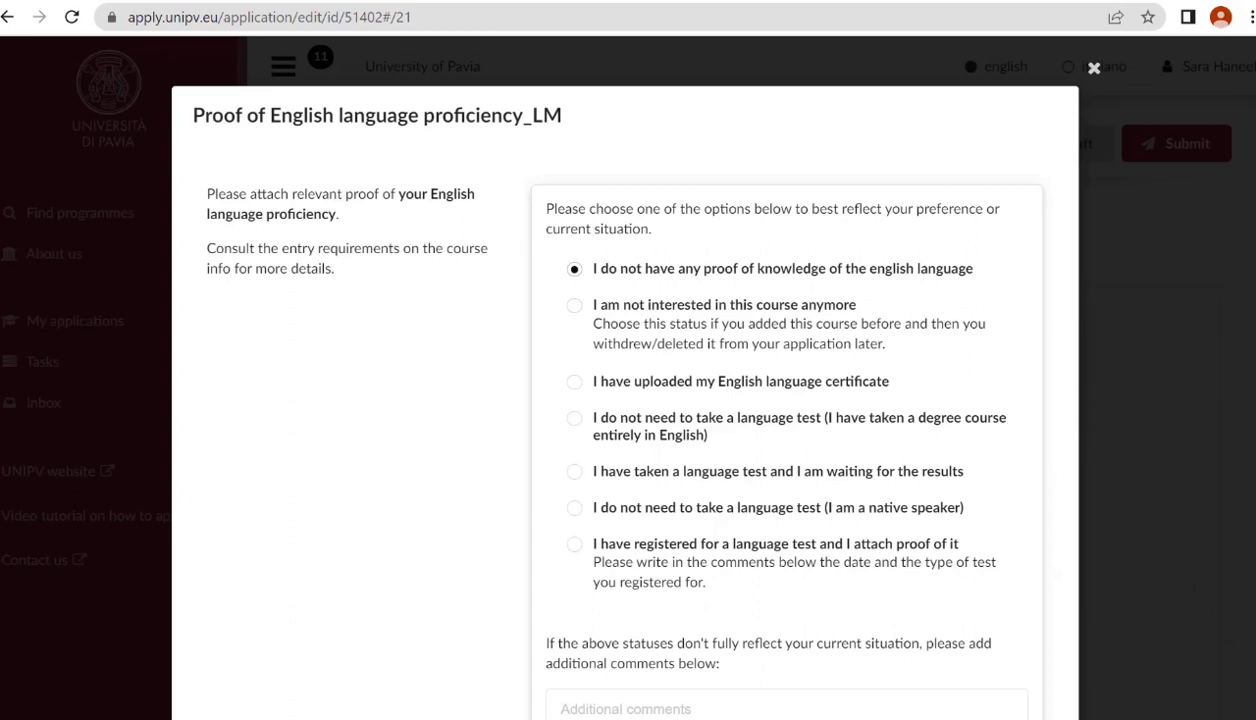
scroll(700, 400, "down", 4)
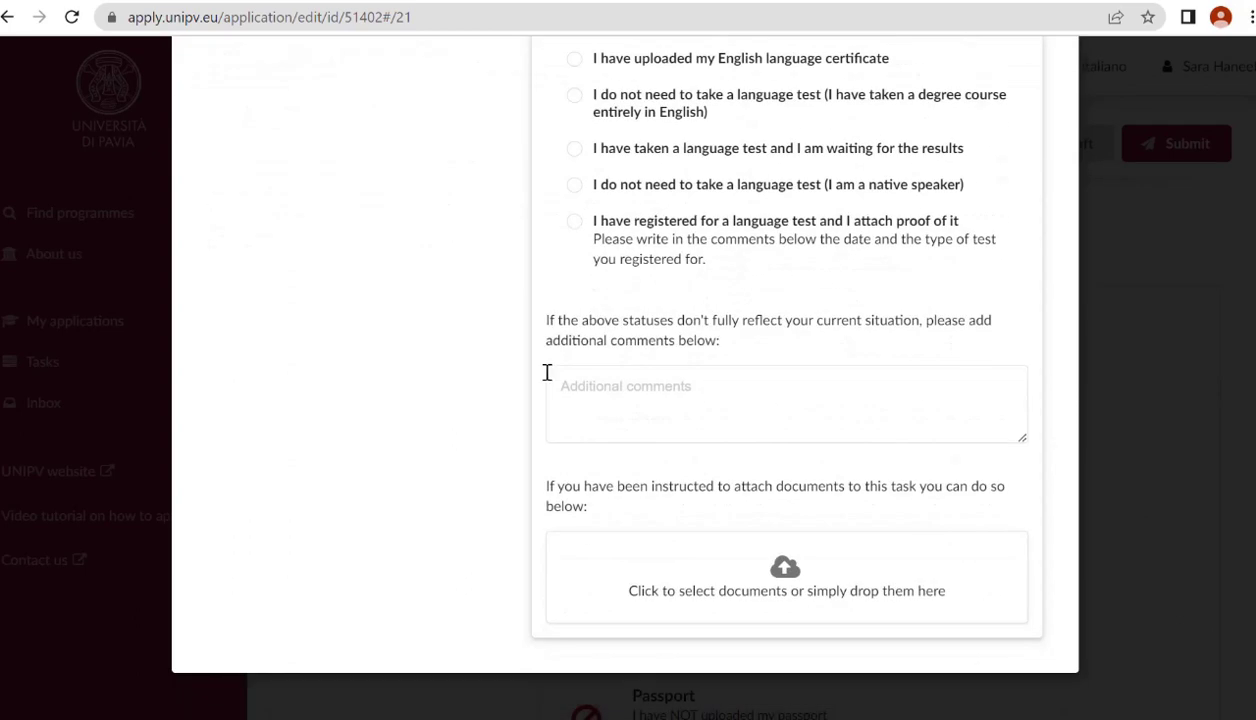
left_click(786, 571)
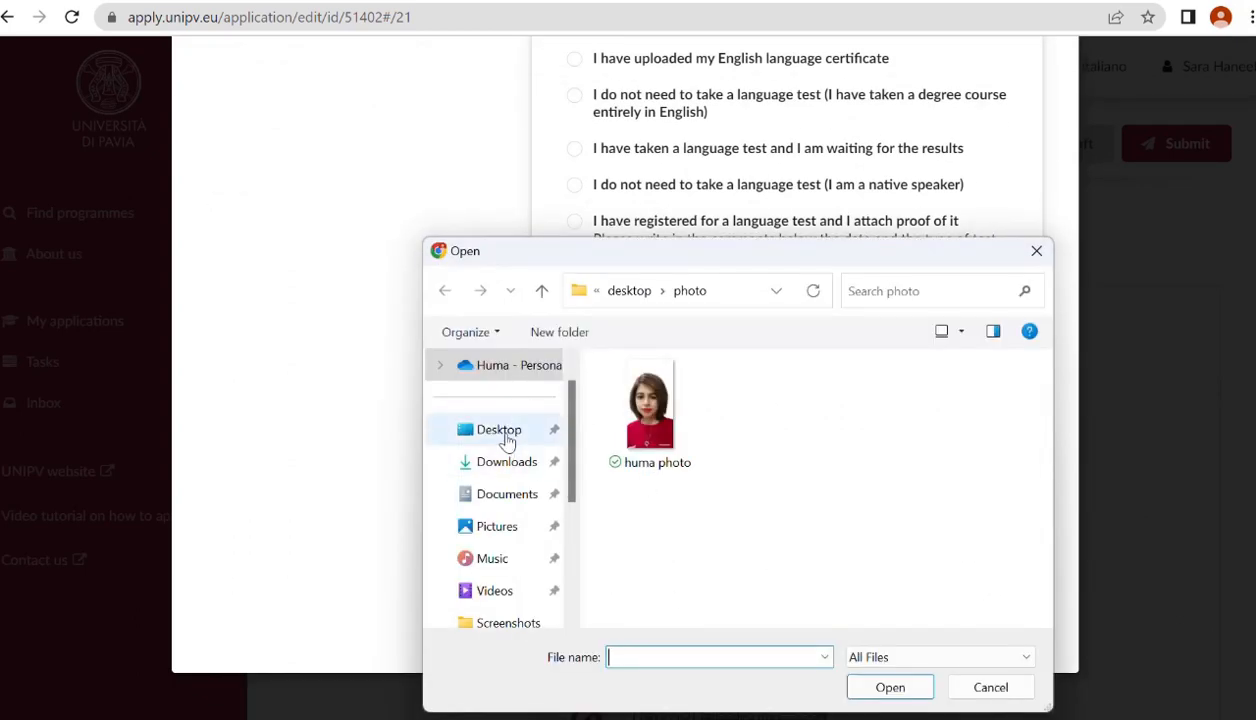
left_click(499, 429)
double_click(645, 400)
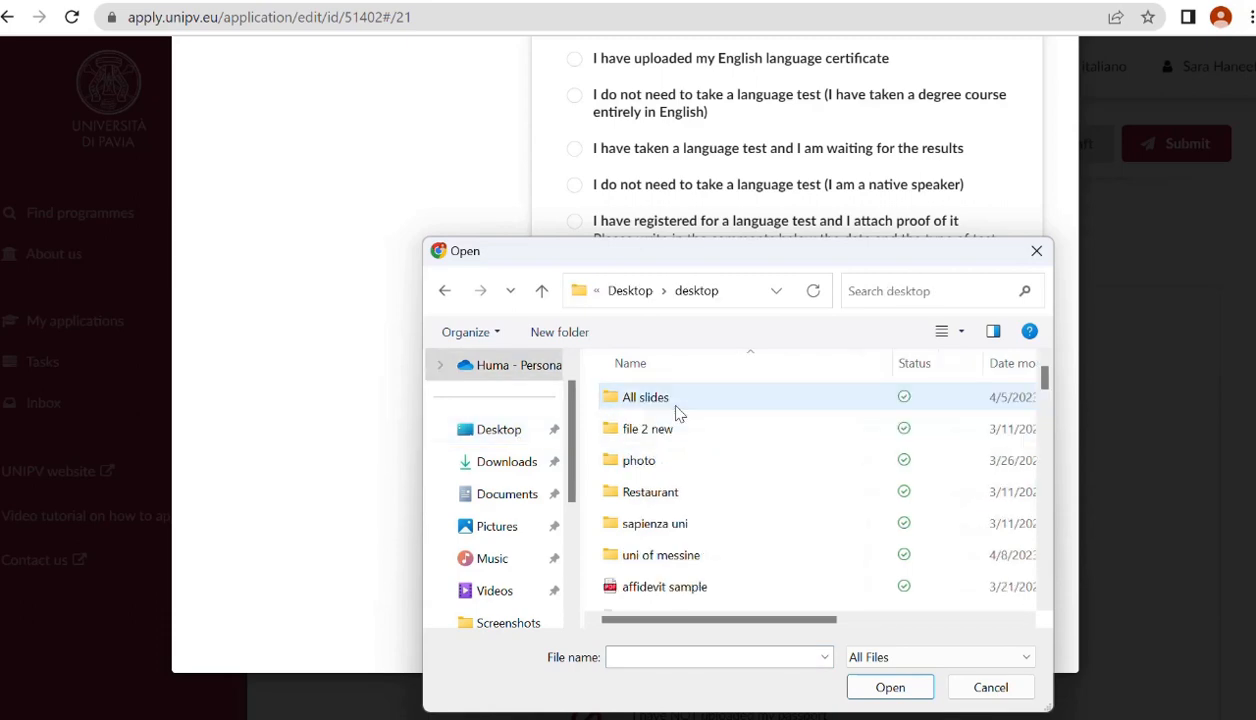
double_click(664, 586)
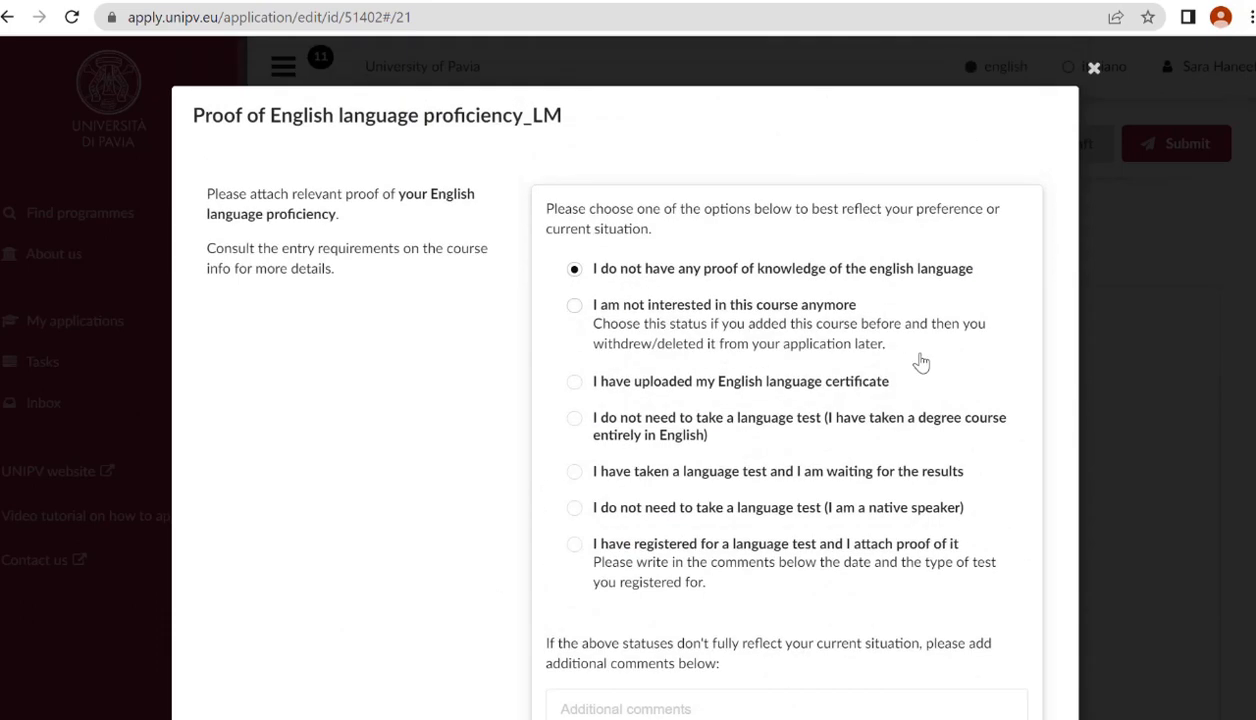
left_click(575, 383)
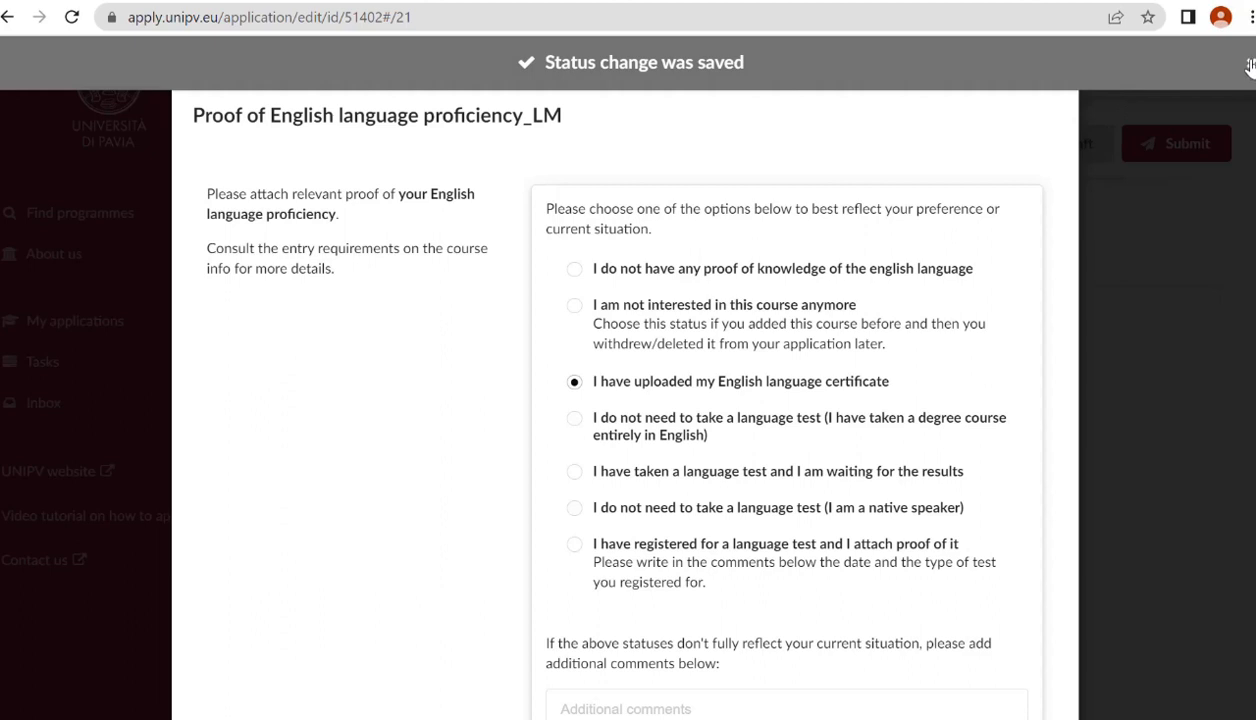
left_click(1093, 70)
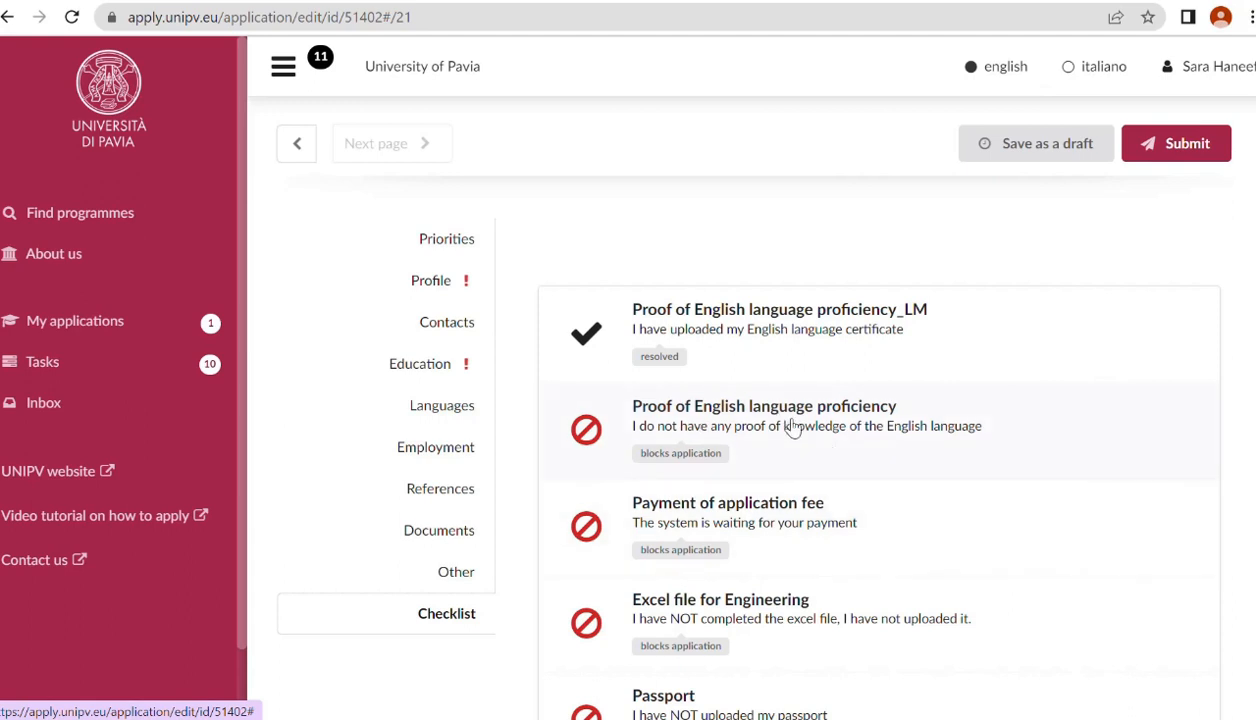
Step: Resolve the second English proficiency task the same way with the affidavit PDF attached
left_click(793, 427)
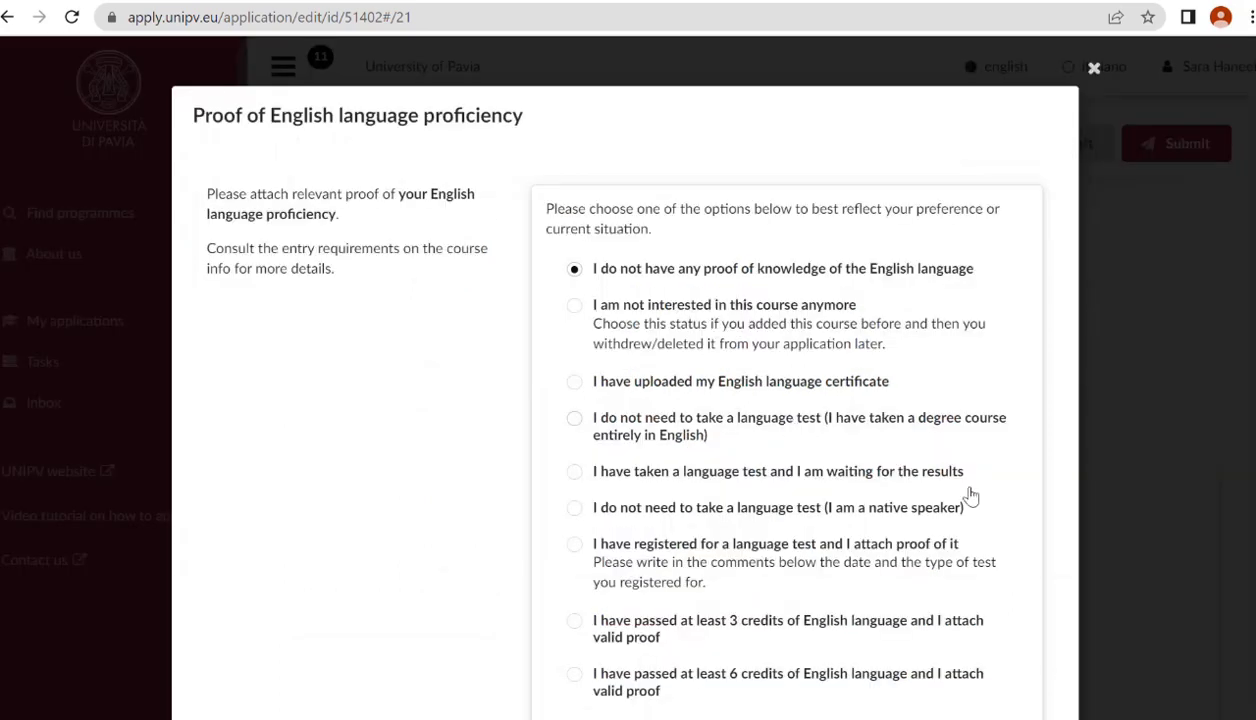
scroll(780, 450, "down", 3)
scroll(780, 450, "down", 5)
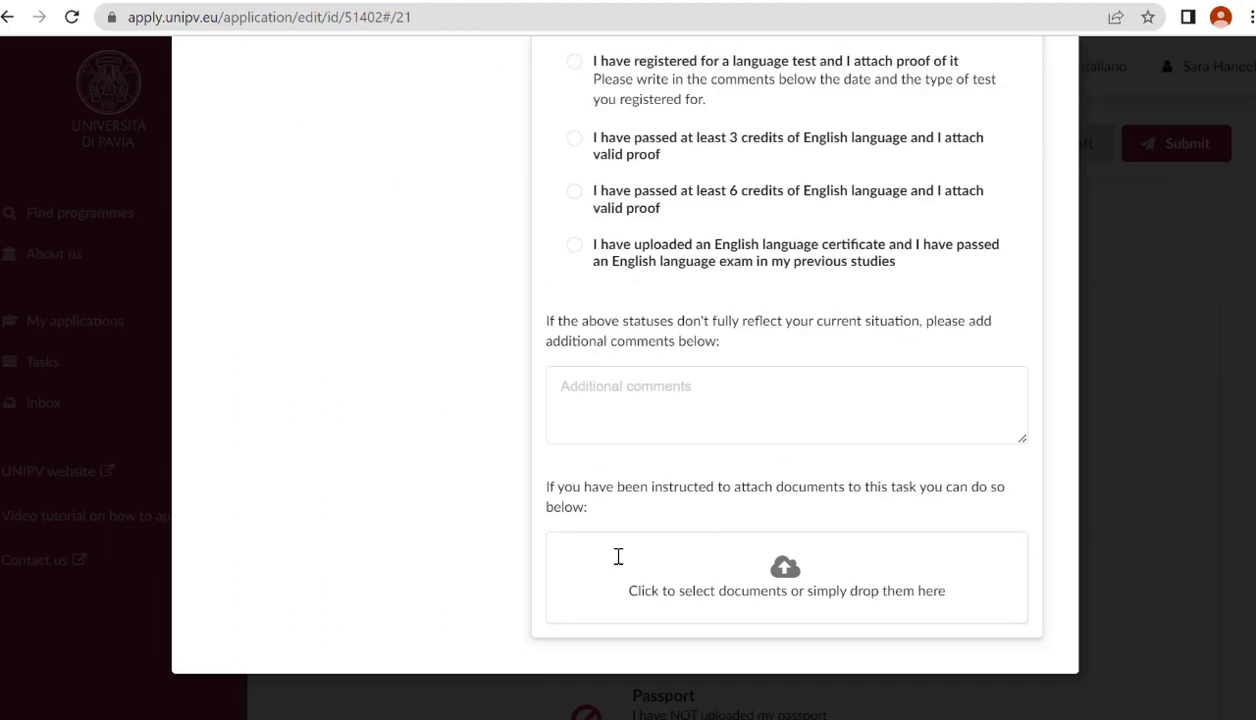
left_click(805, 566)
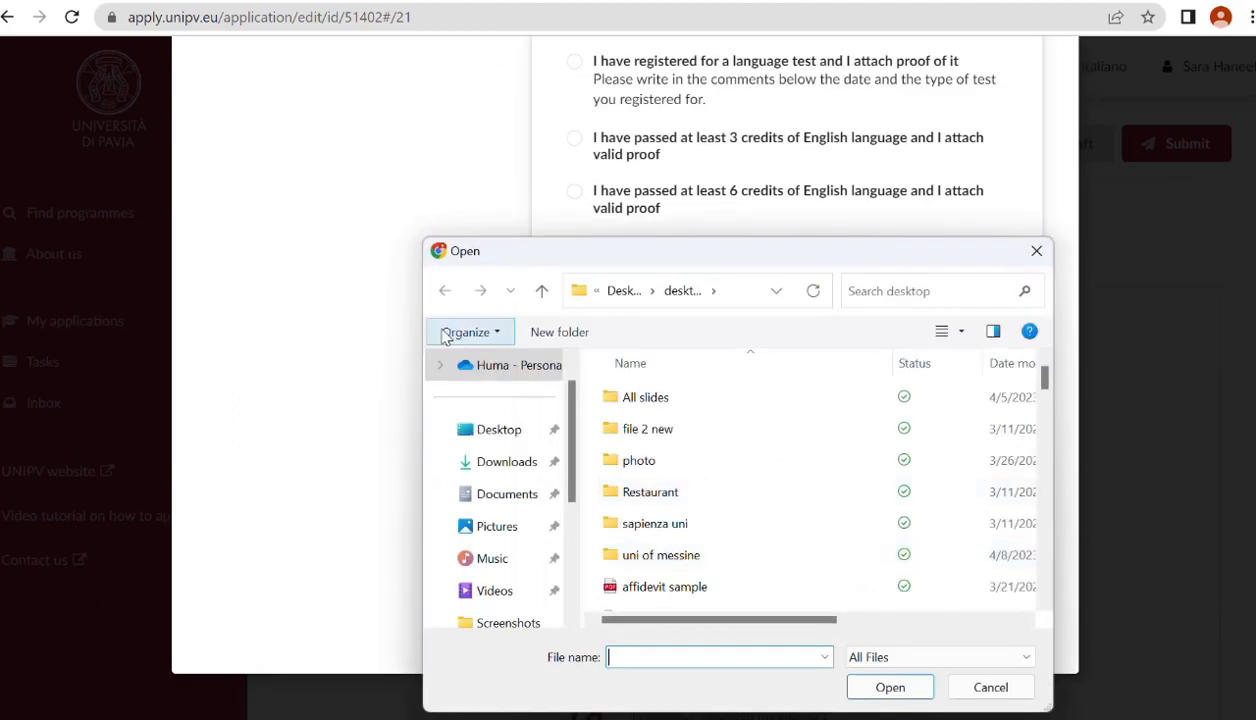
double_click(665, 587)
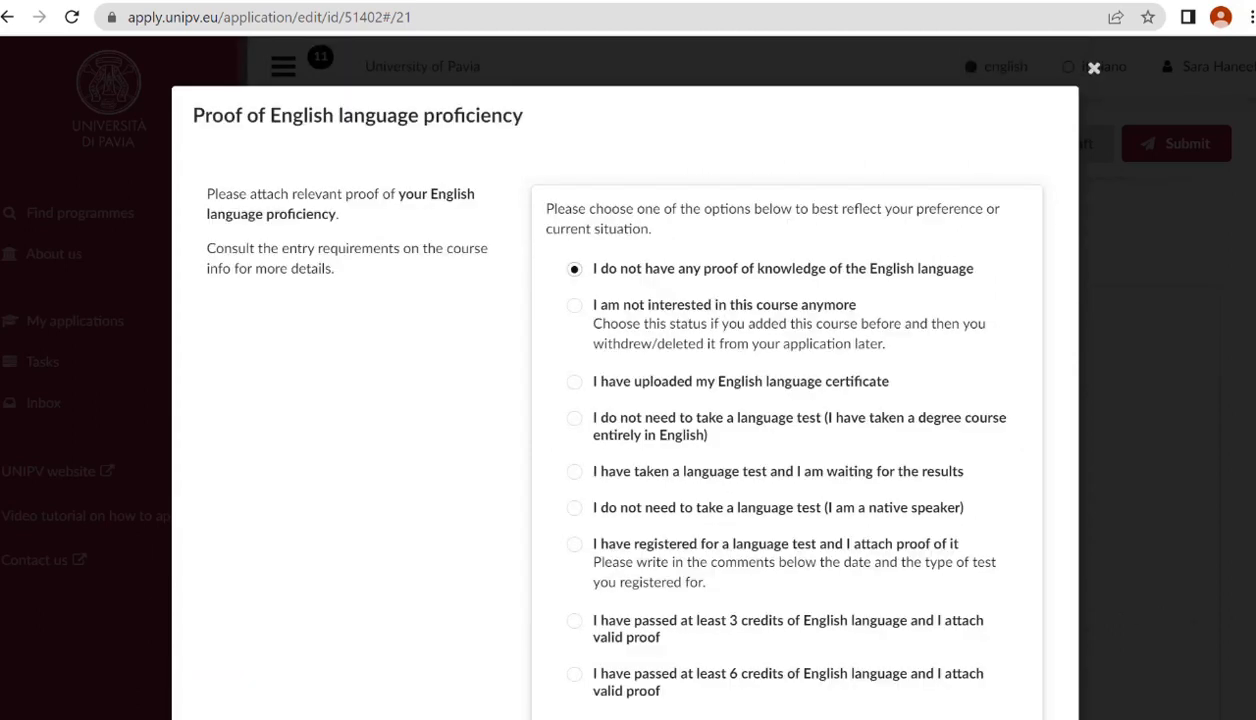
left_click(574, 385)
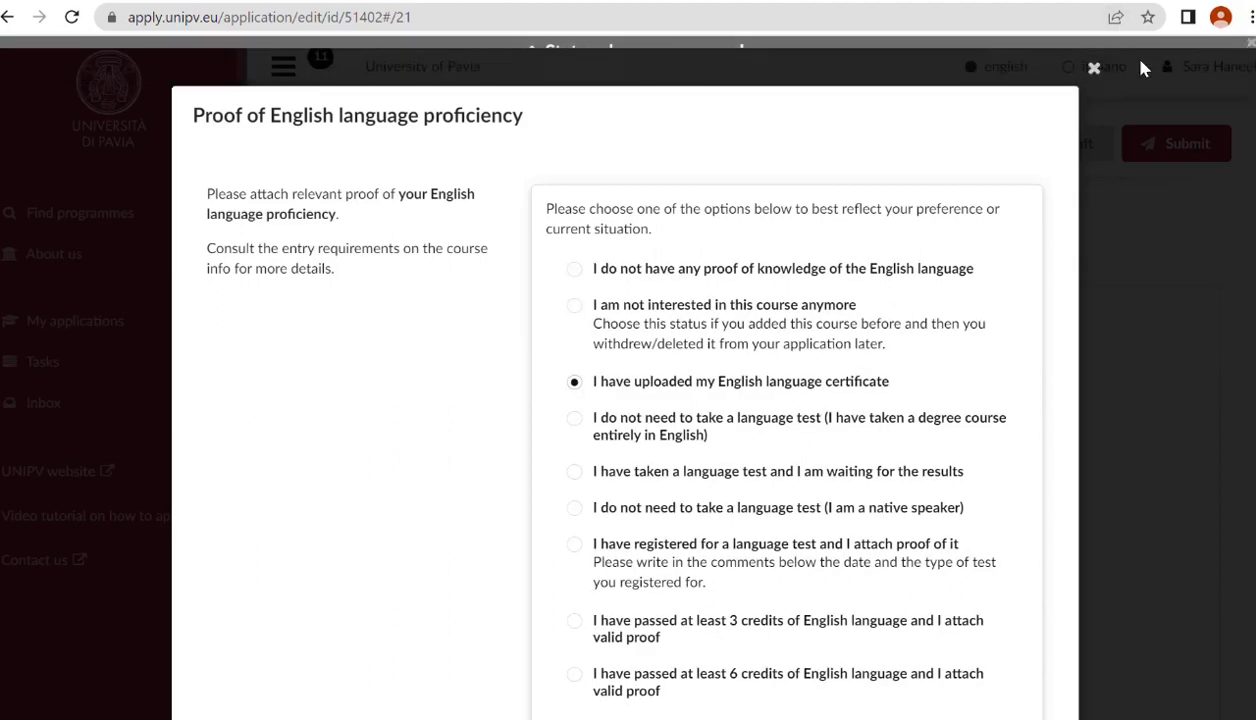
left_click(1093, 68)
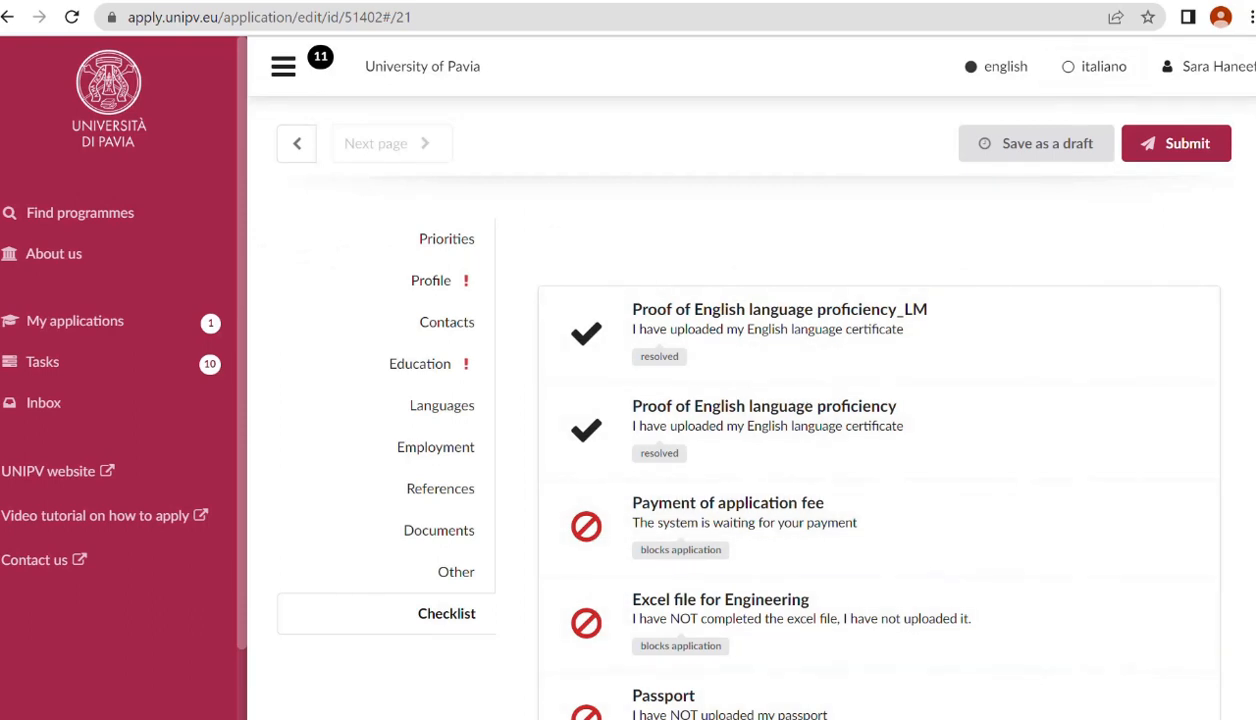
scroll(785, 360, "down", 3)
scroll(785, 360, "down", 2)
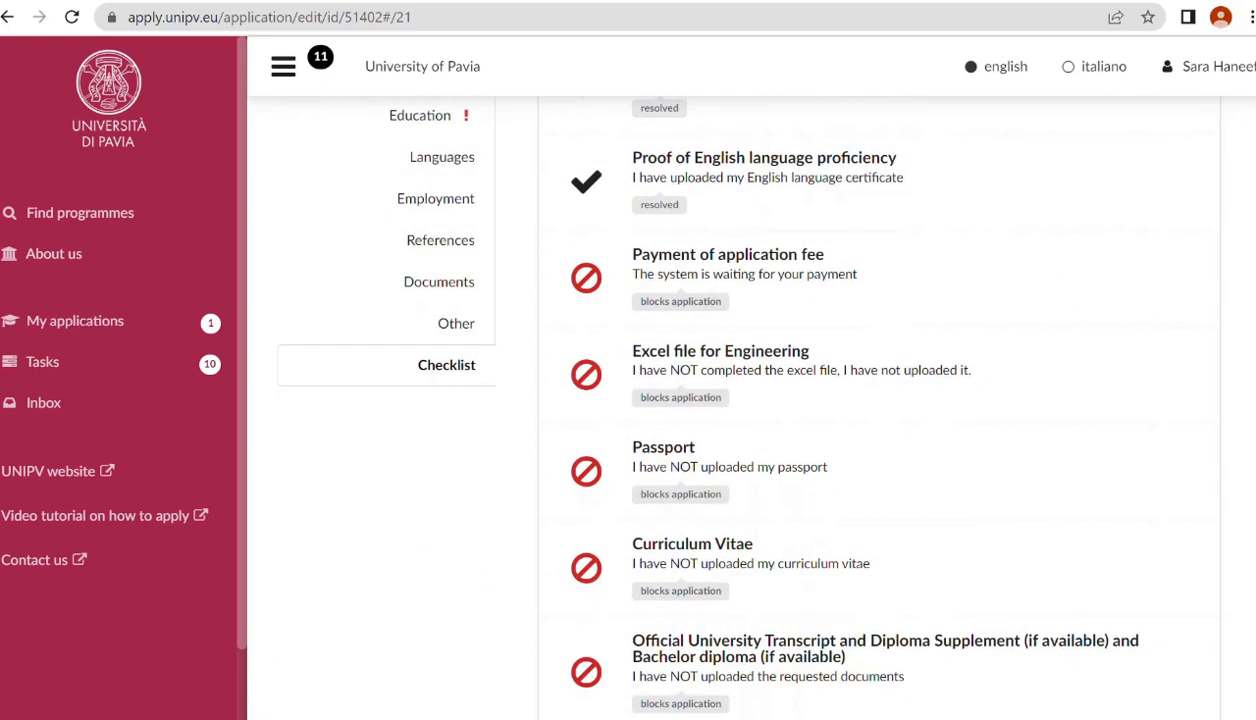
Step: Review the Excel file for Engineering task unchanged, then bring up the Residence Permit task
left_click(770, 360)
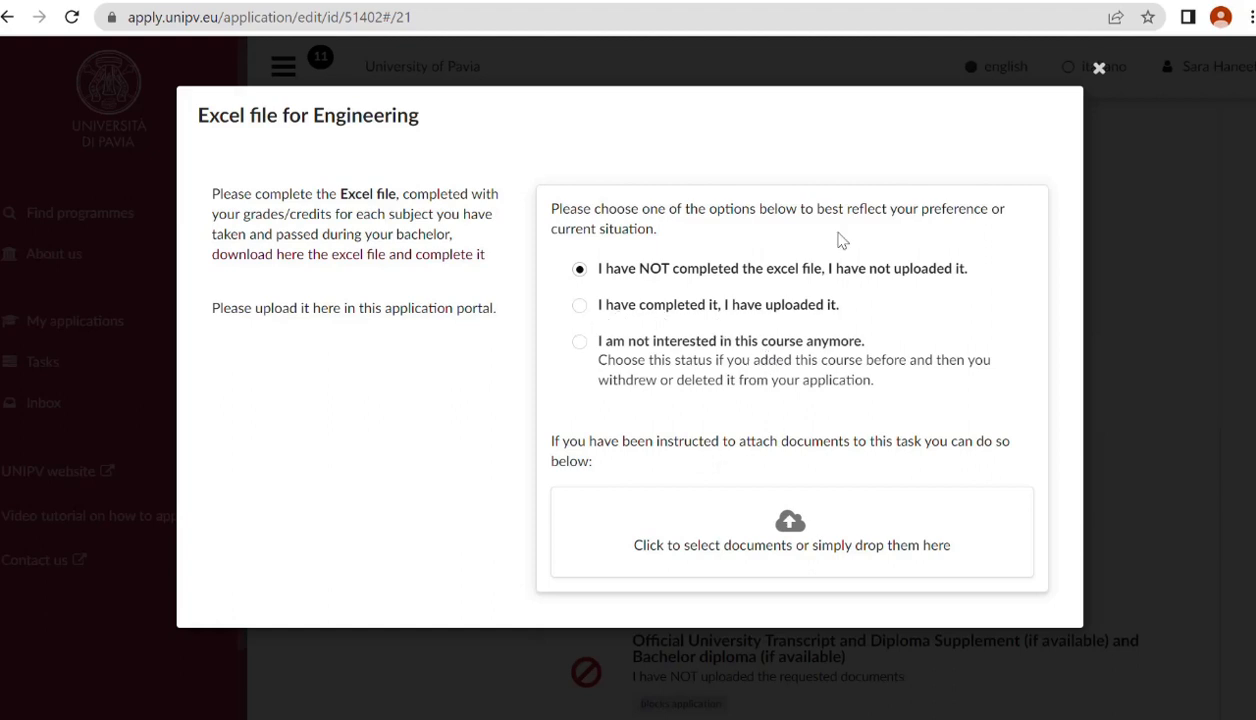
left_click(1100, 72)
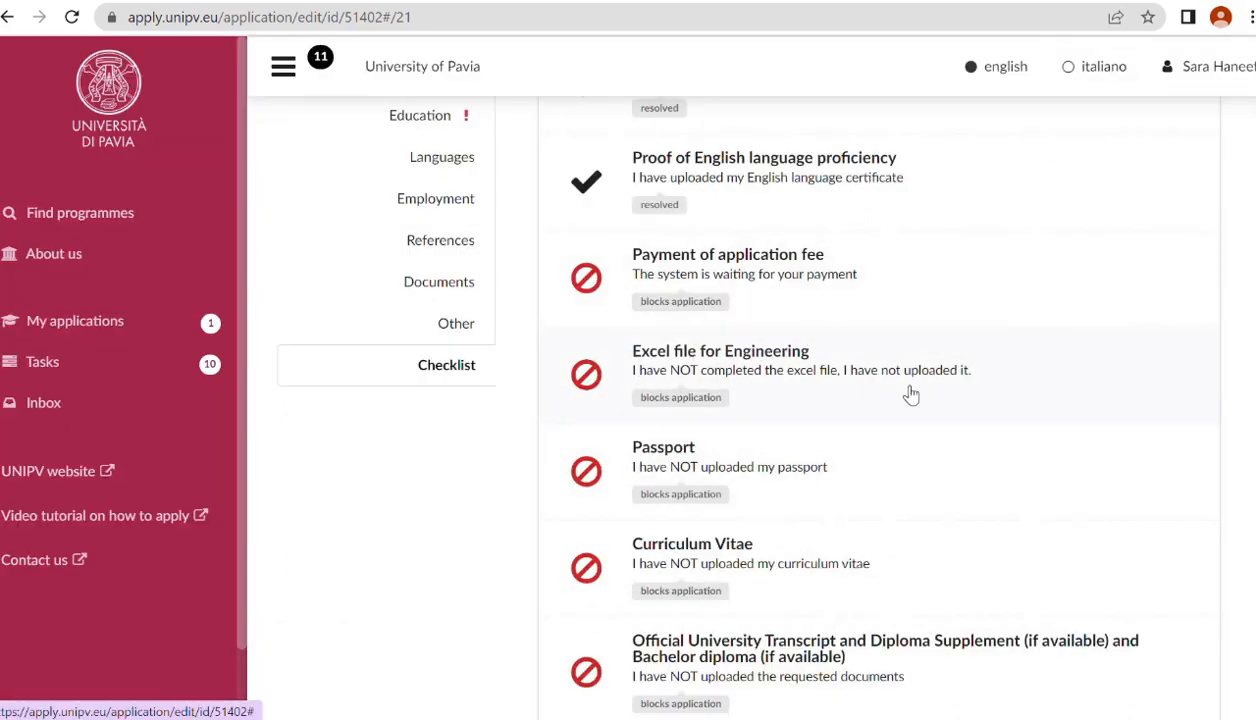
scroll(880, 400, "down", 2)
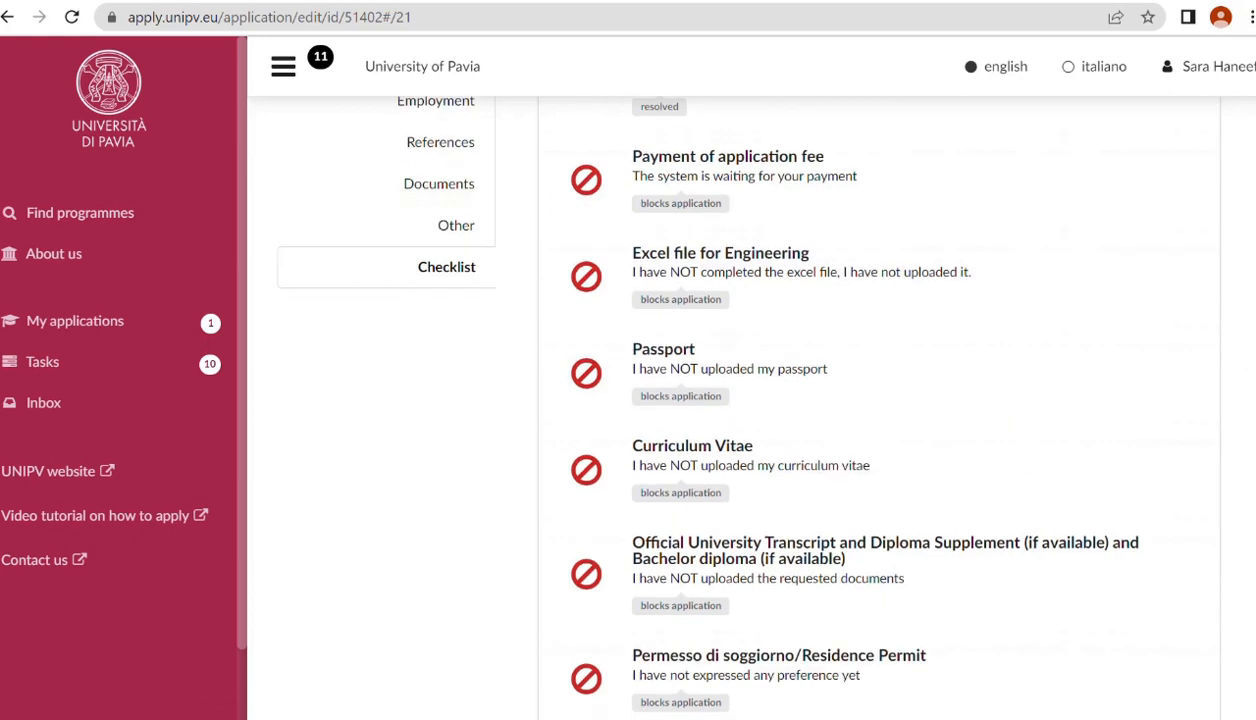
scroll(880, 400, "down", 2)
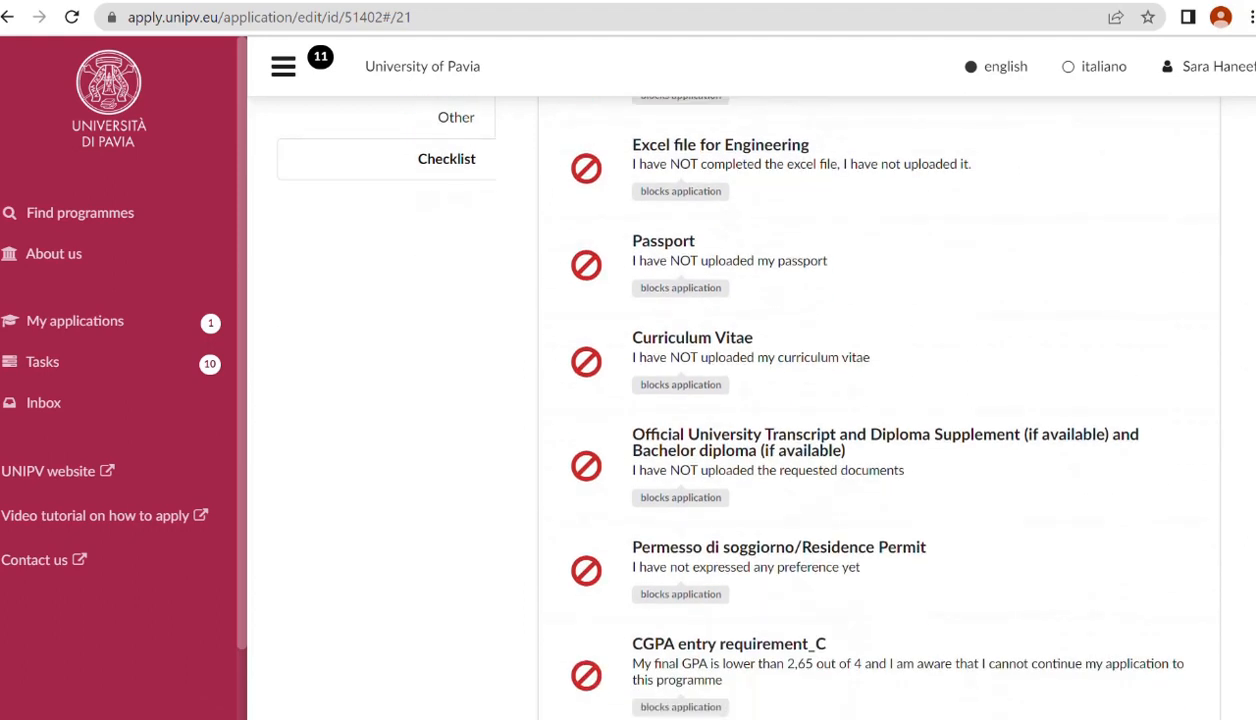
scroll(728, 322, "down", 1)
scroll(728, 322, "down", 1)
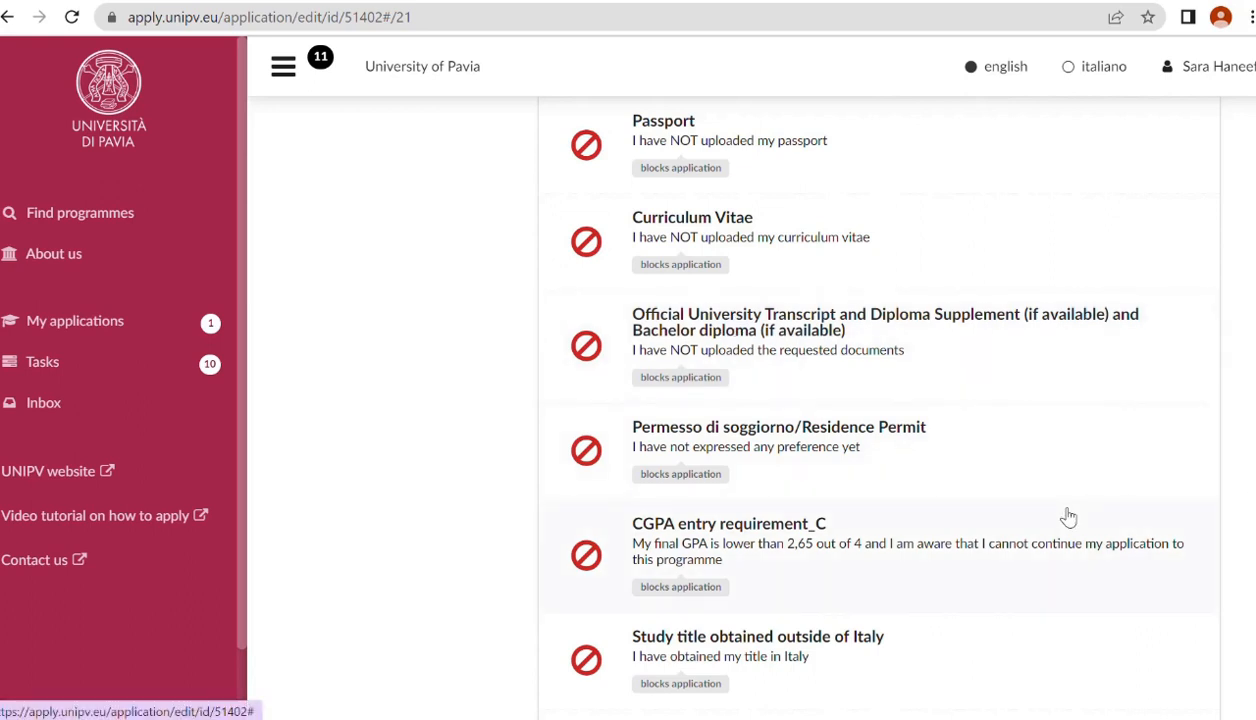
left_click(746, 446)
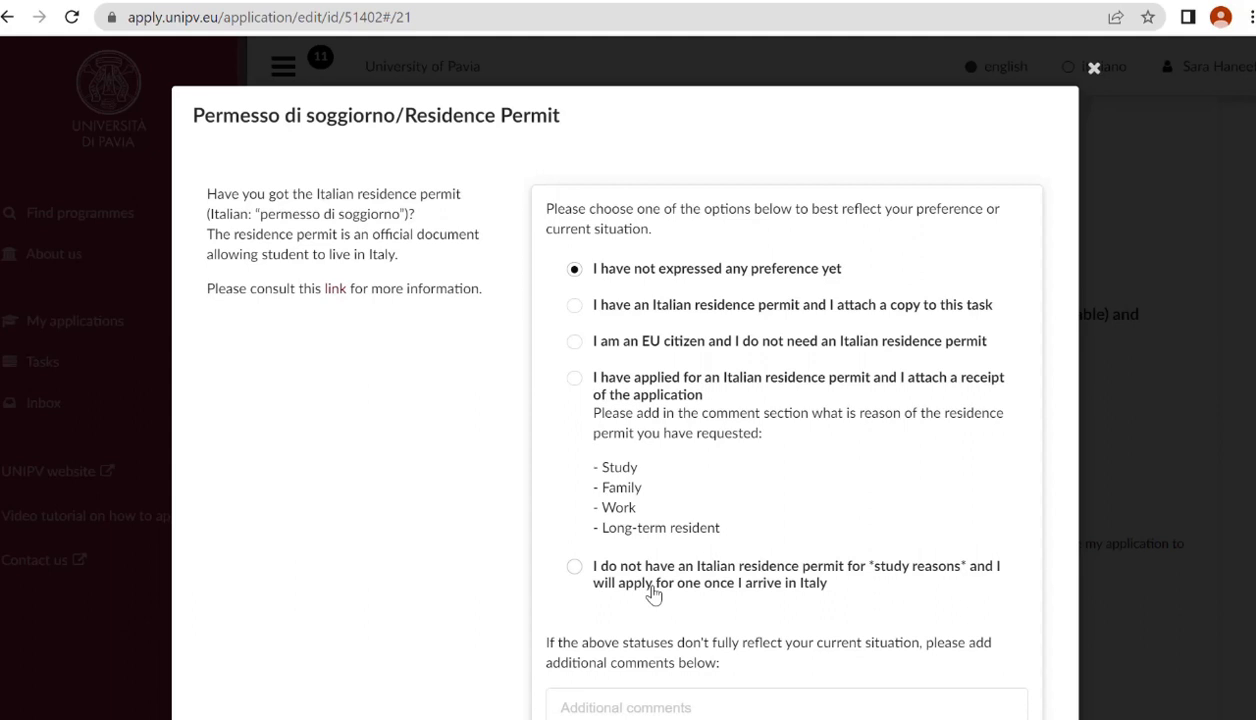
Step: Resolve Residence Permit as applying on arrival and Study title as obtained outside Italy
left_click(575, 568)
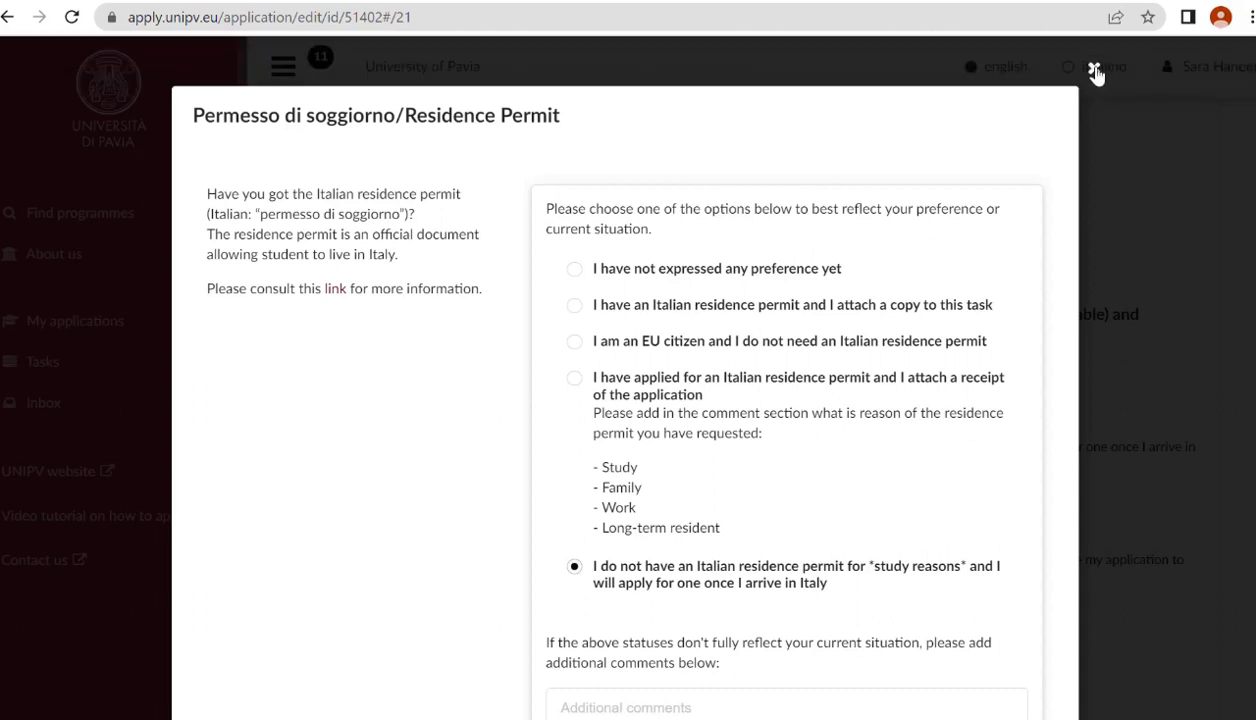
left_click(1095, 69)
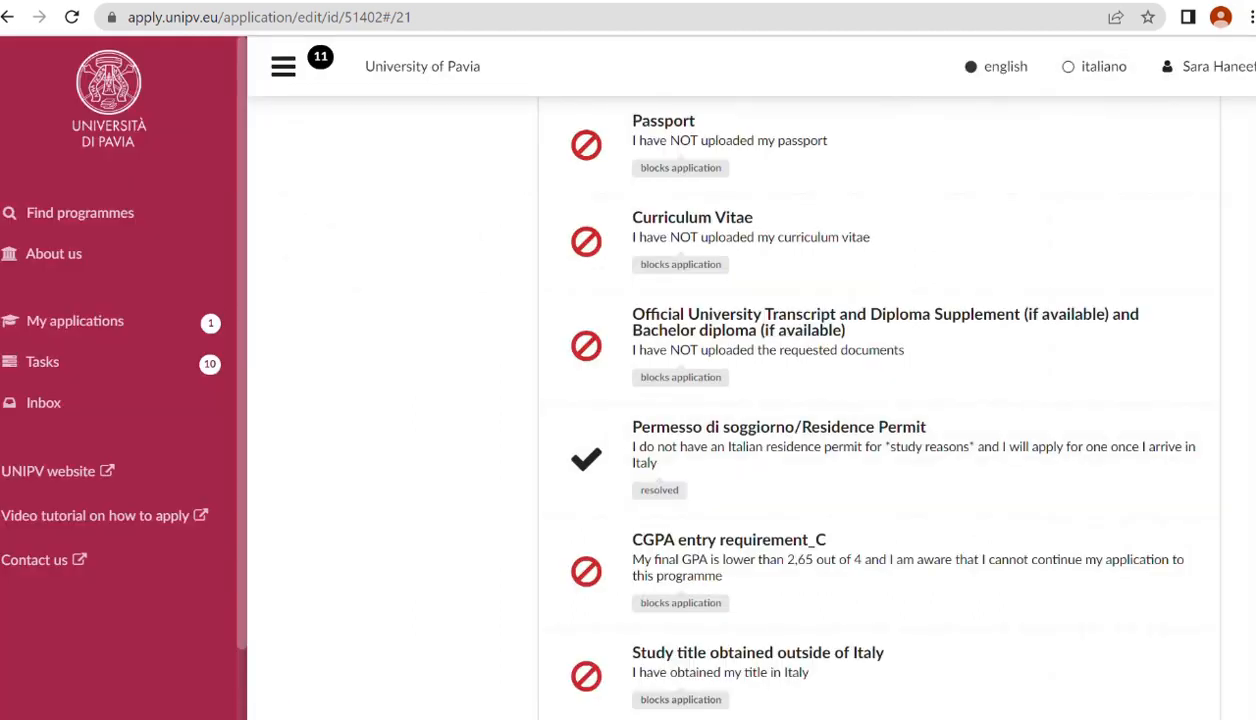
scroll(880, 400, "down", 3)
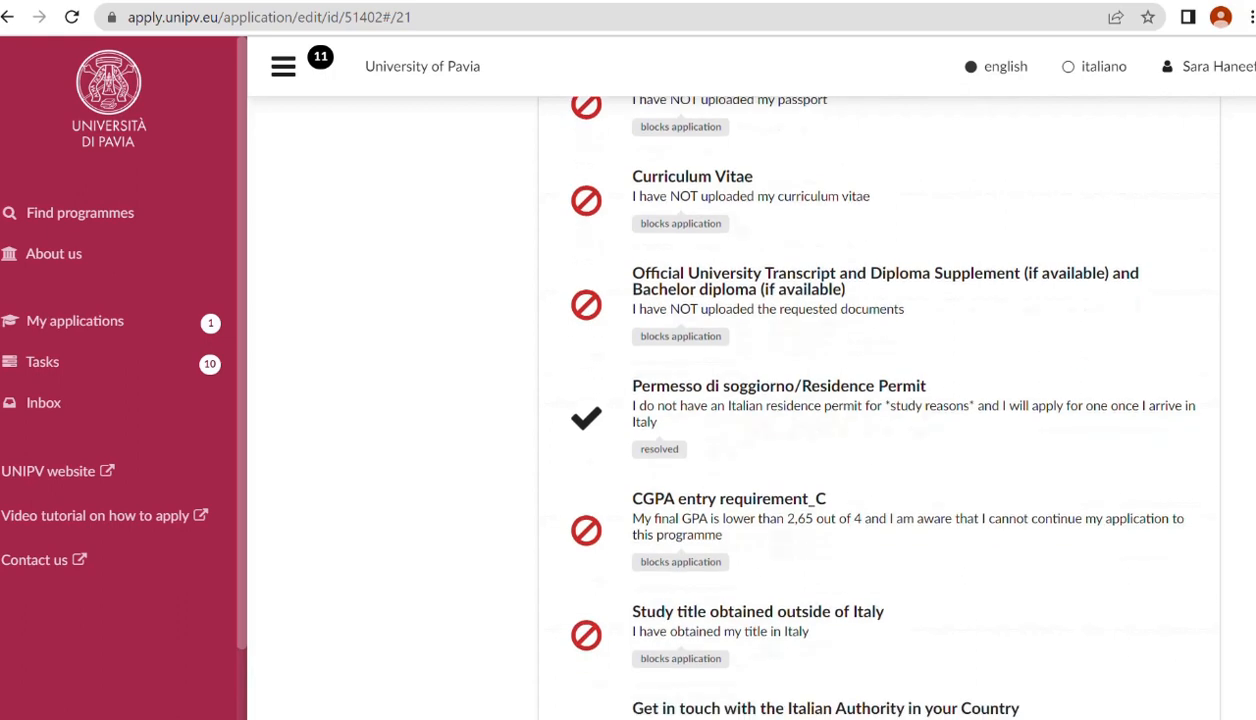
scroll(880, 400, "down", 3)
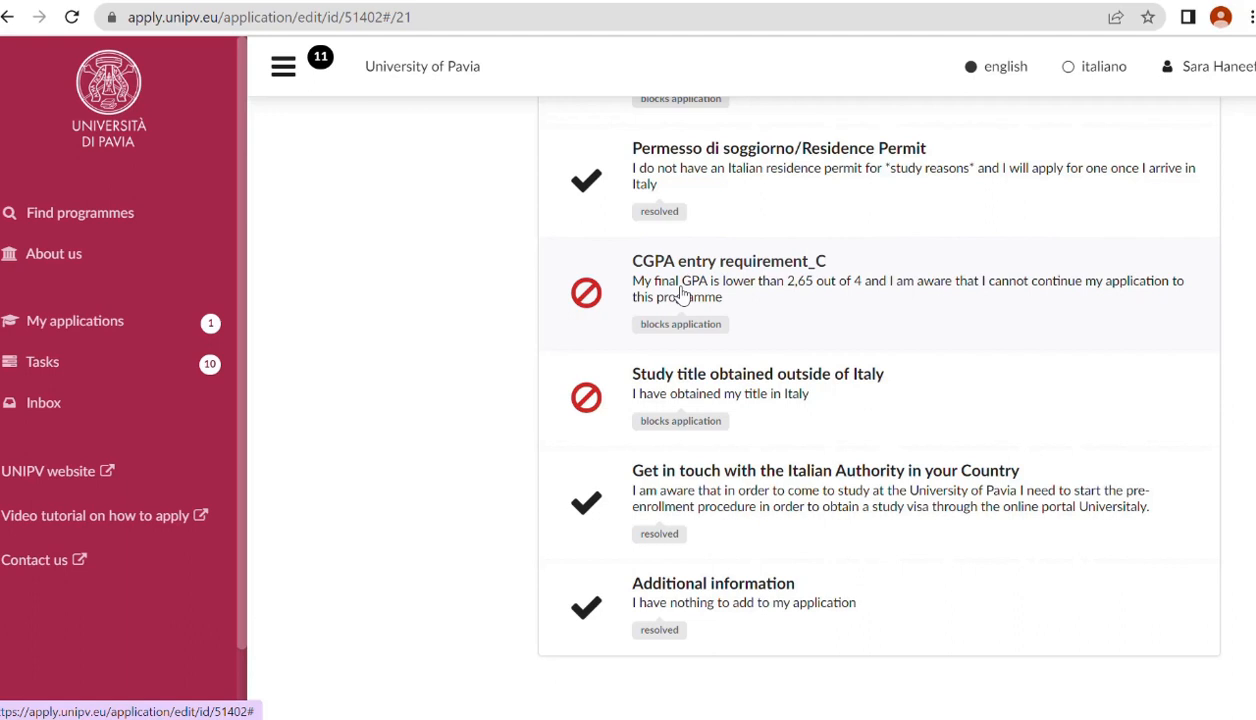
scroll(845, 390, "up", 1)
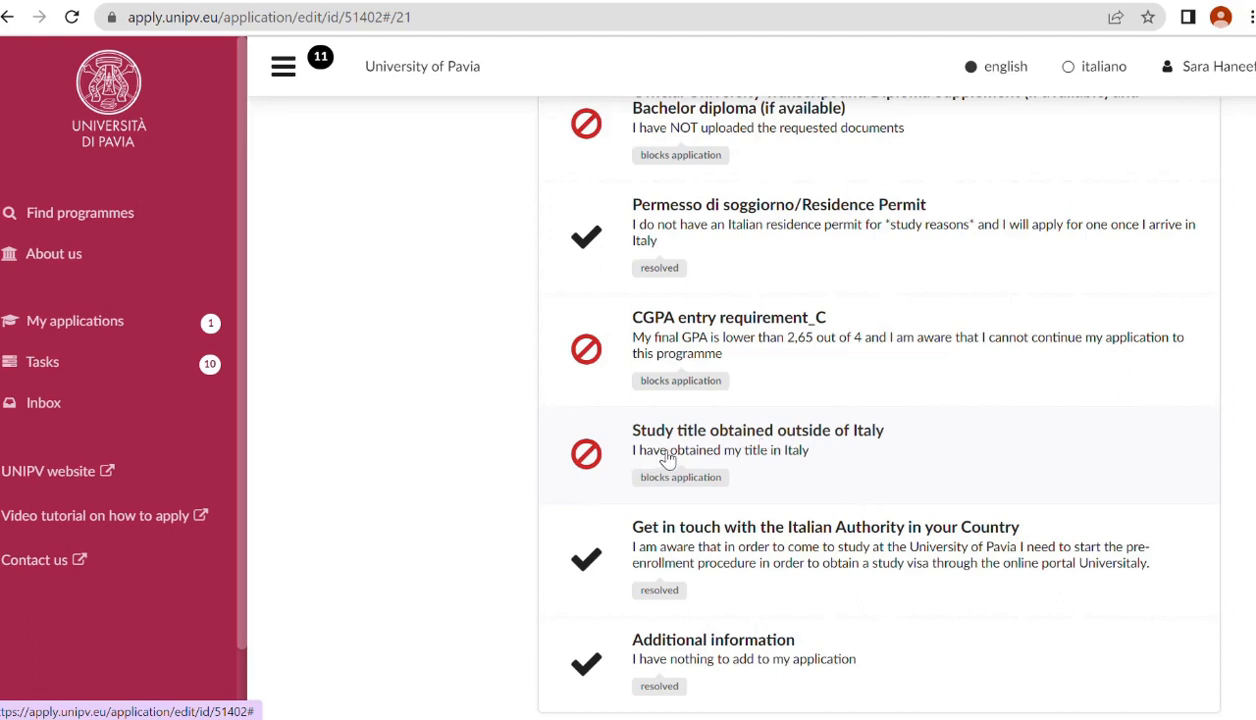
left_click(758, 445)
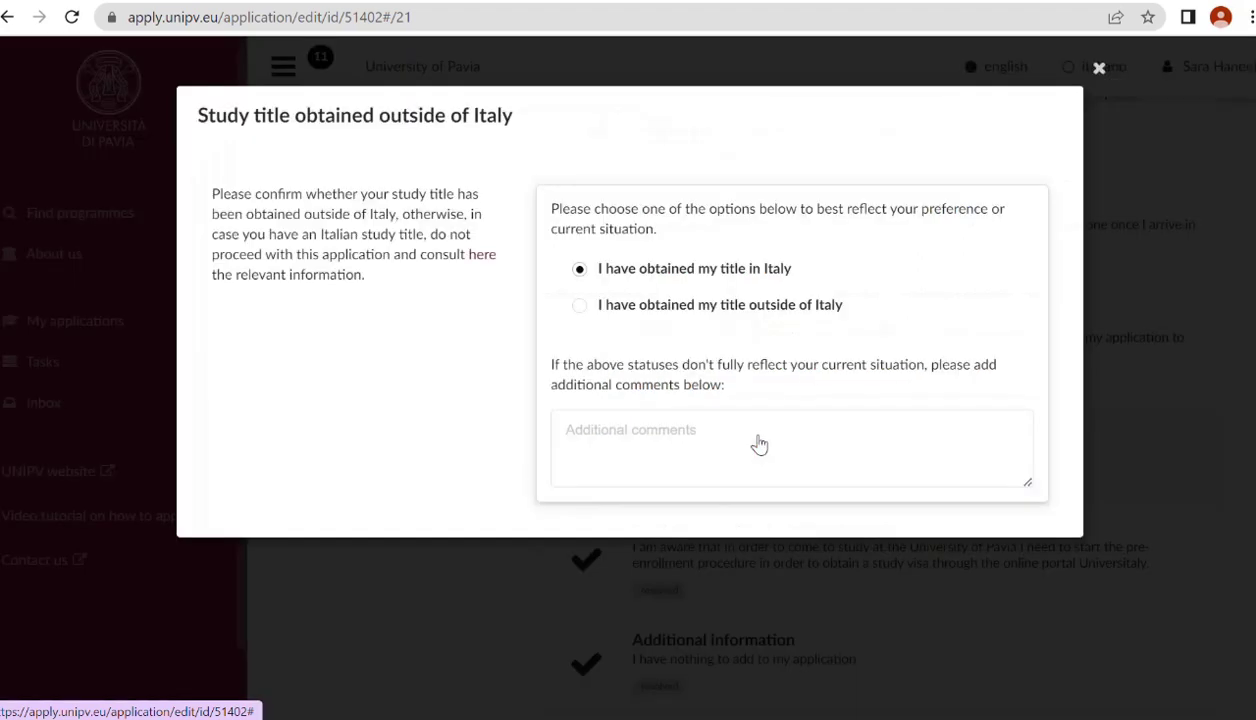
left_click(580, 306)
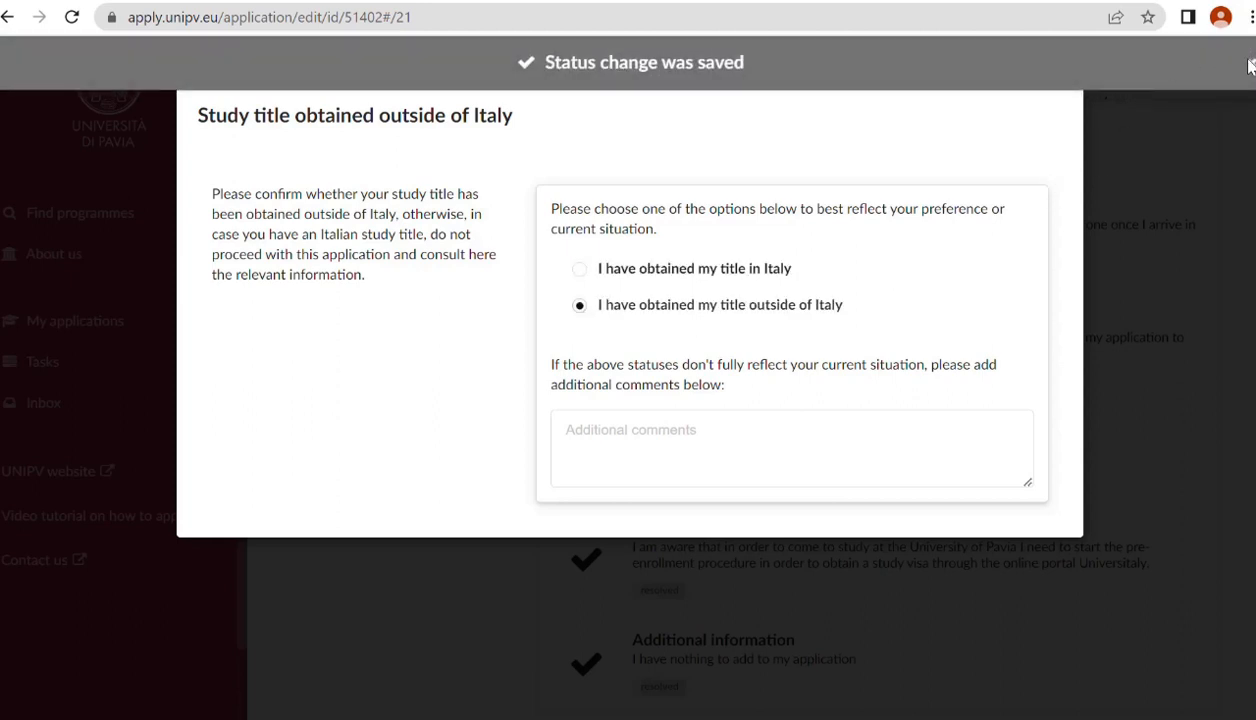
left_click(1092, 103)
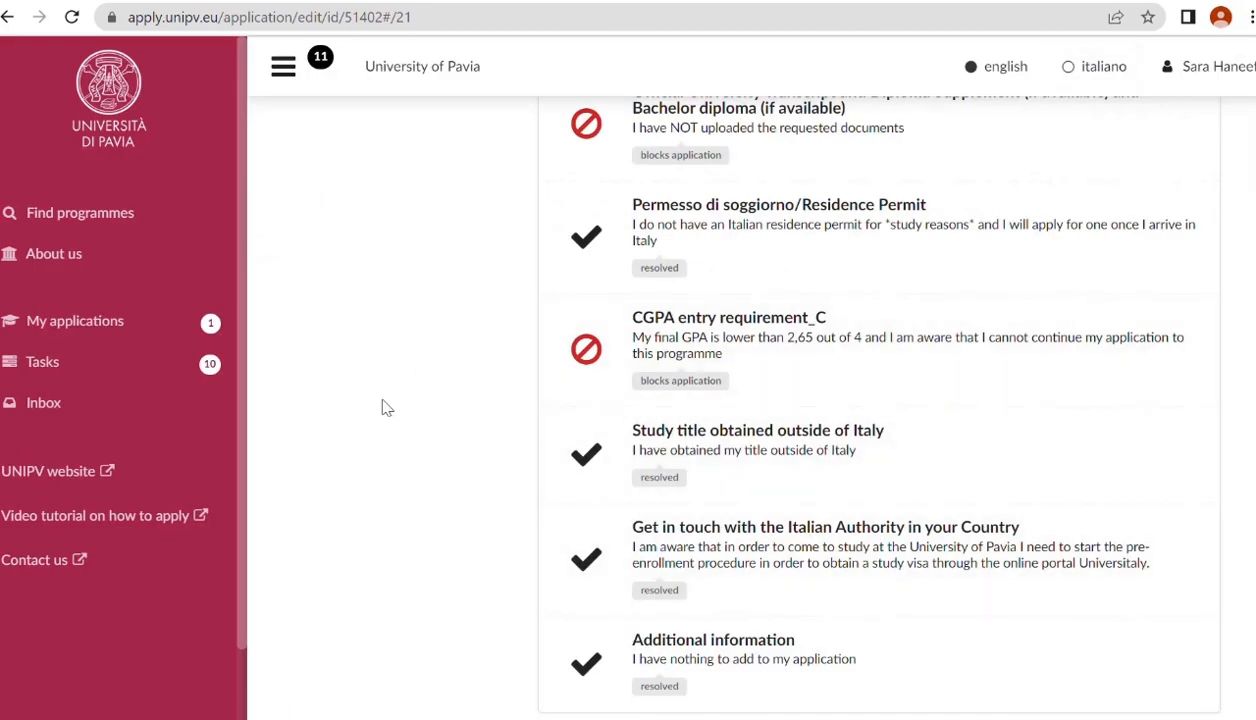
Step: Review the applications overview and Tasks list, checking the application fee payment task
left_click(78, 322)
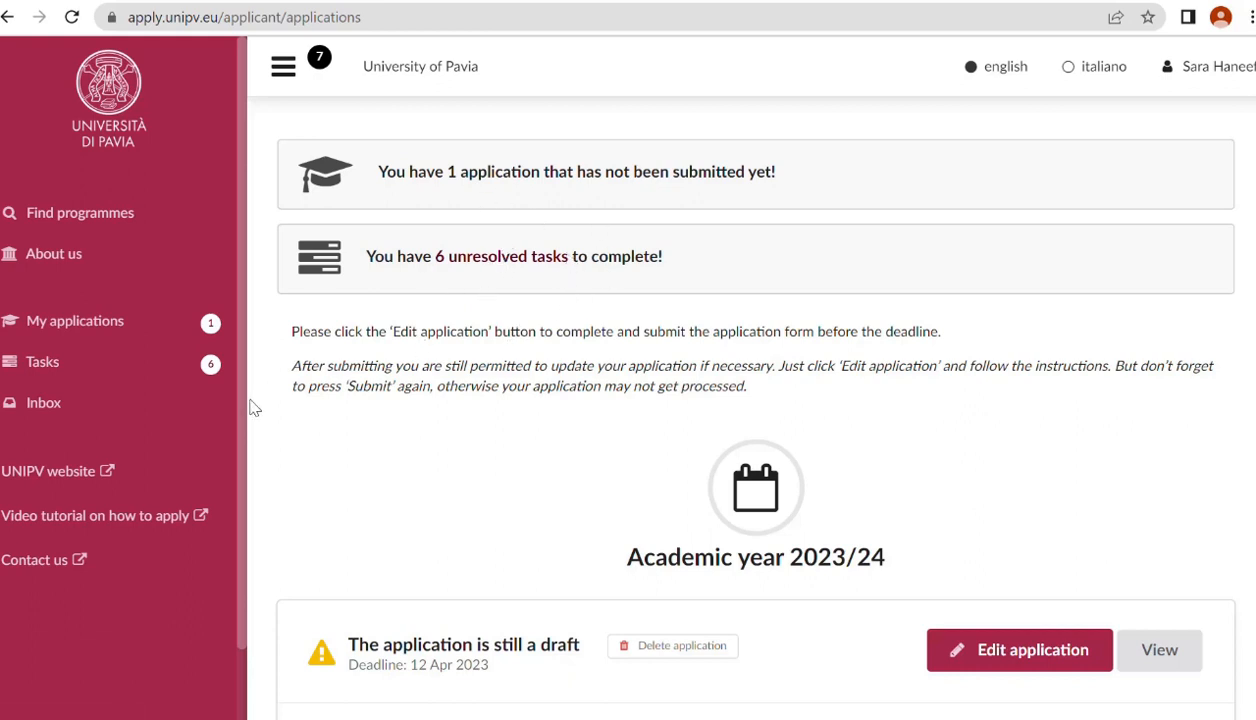
left_click(97, 365)
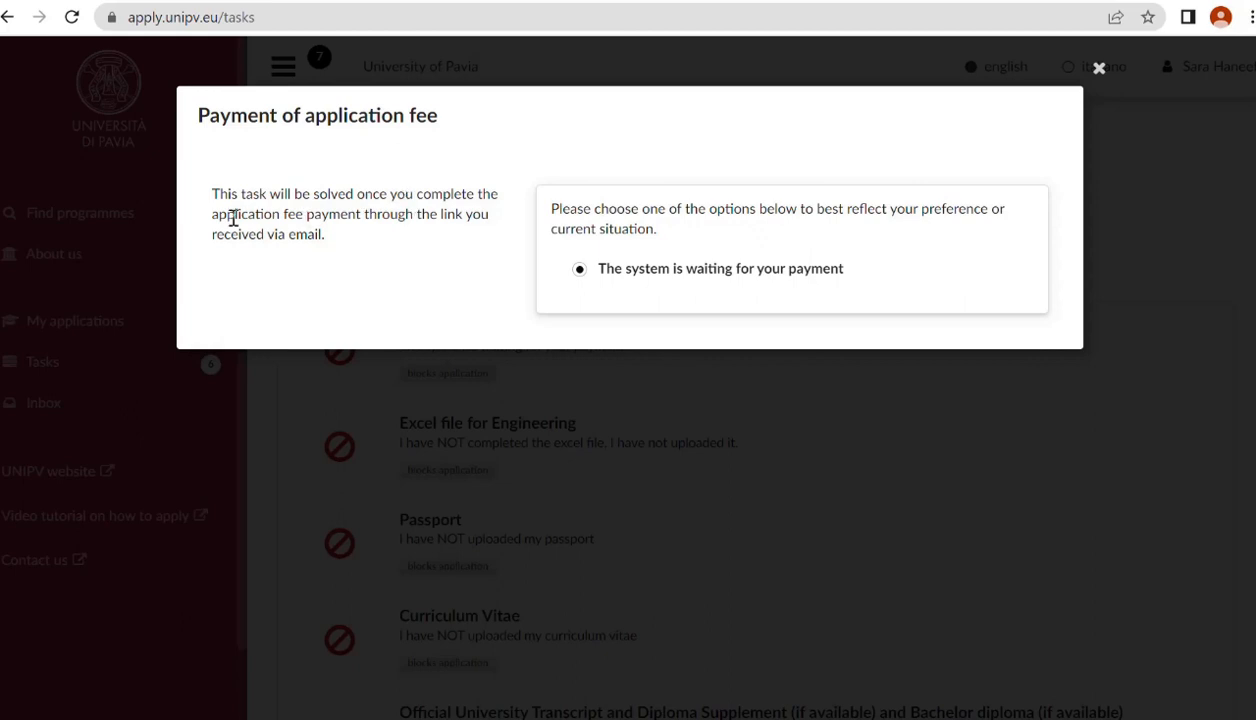
left_click(1099, 68)
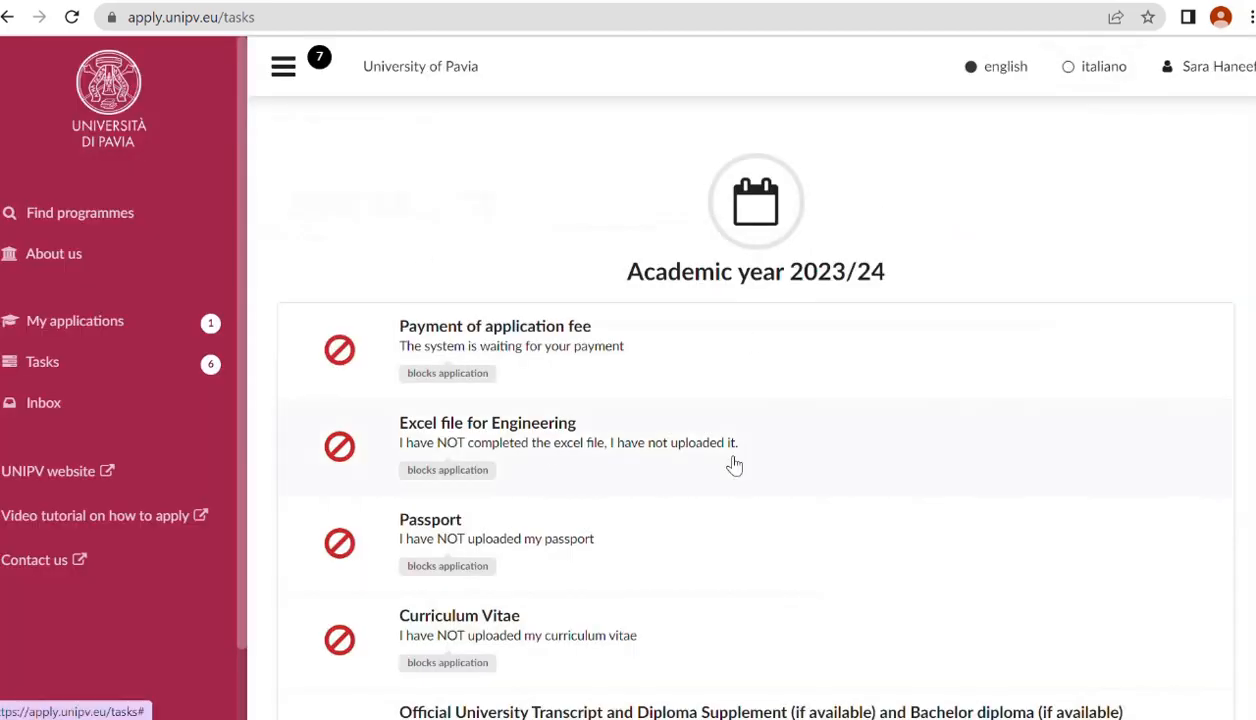
left_click(43, 402)
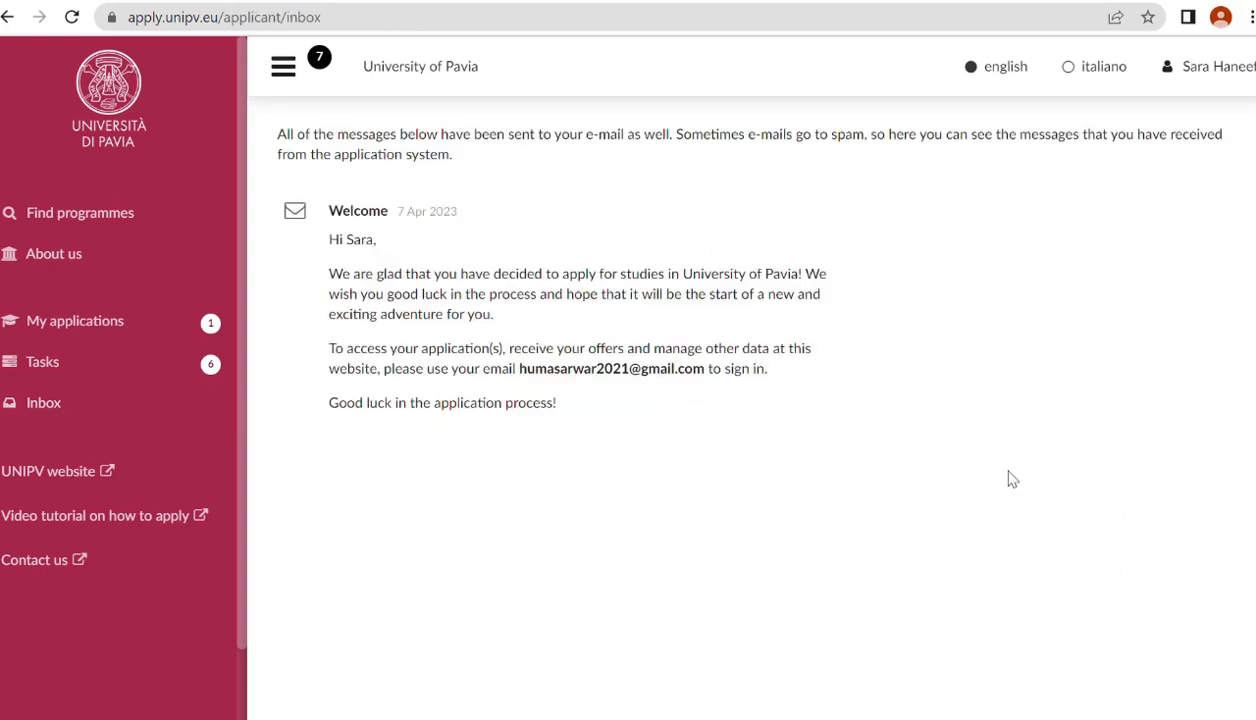